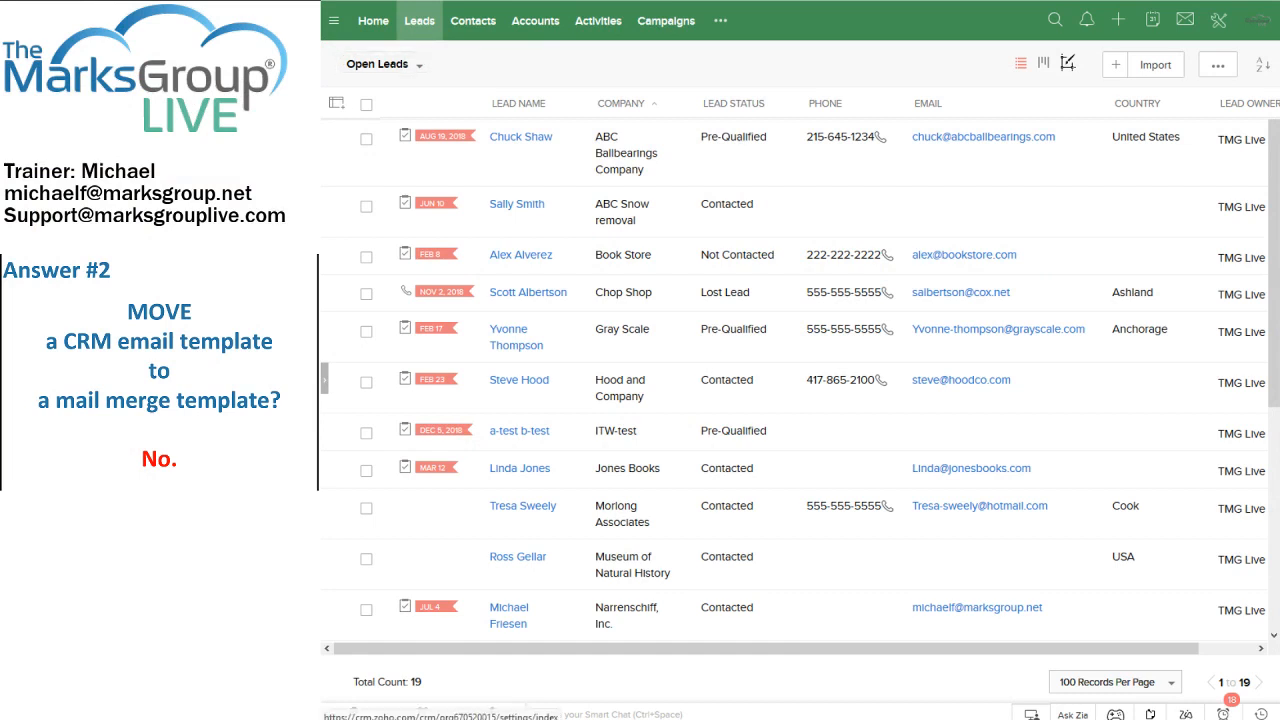
Step: Open the template settings in Setup, view the mail merge templates, and return to the email templates
left_click(1219, 22)
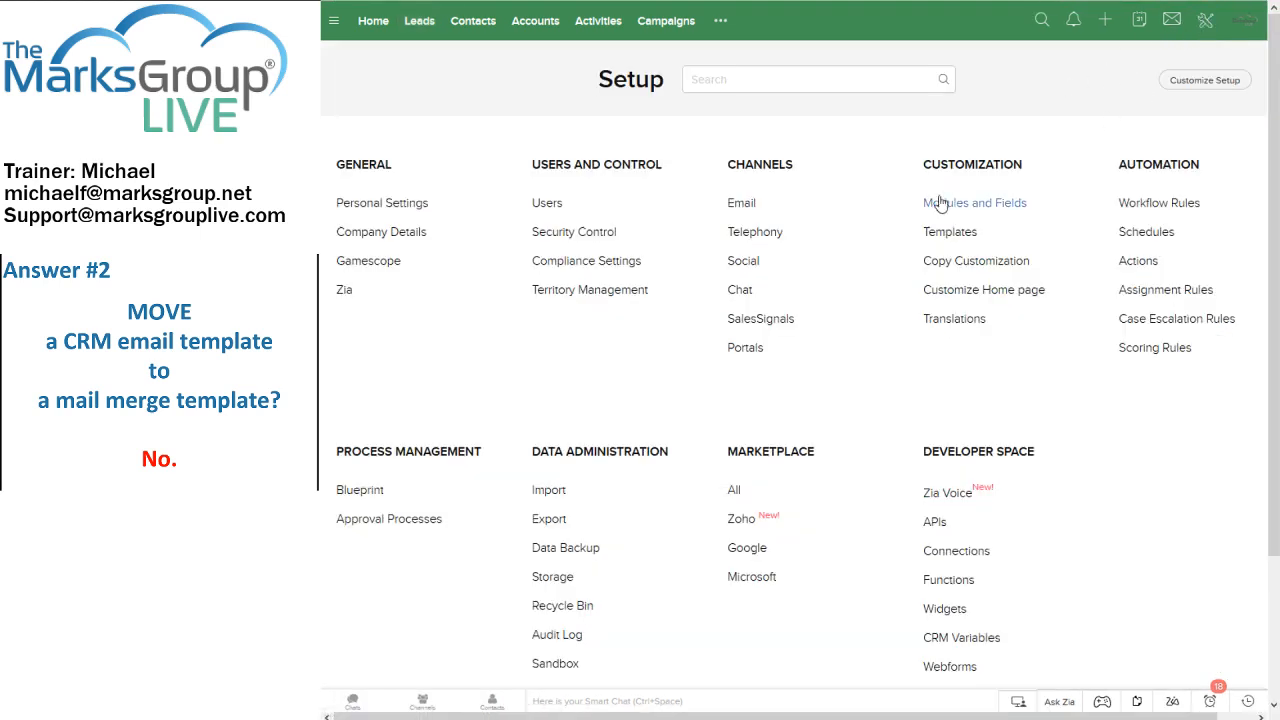
left_click(944, 236)
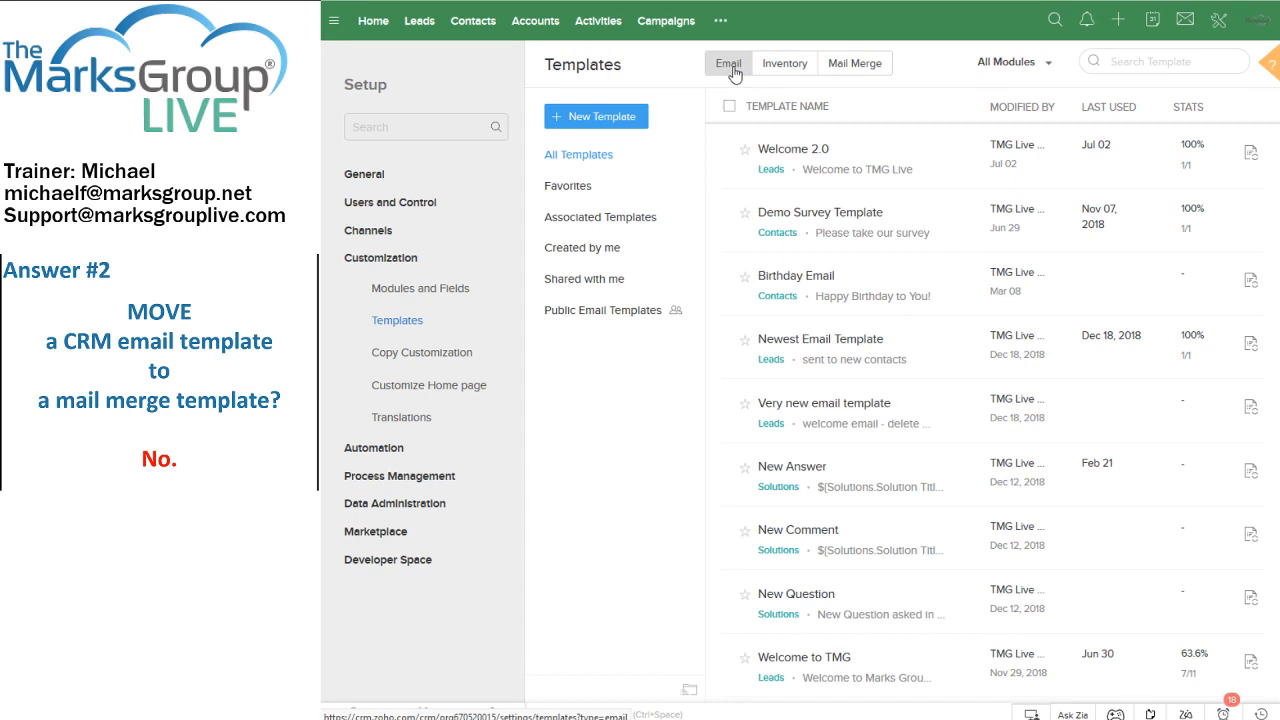
left_click(848, 65)
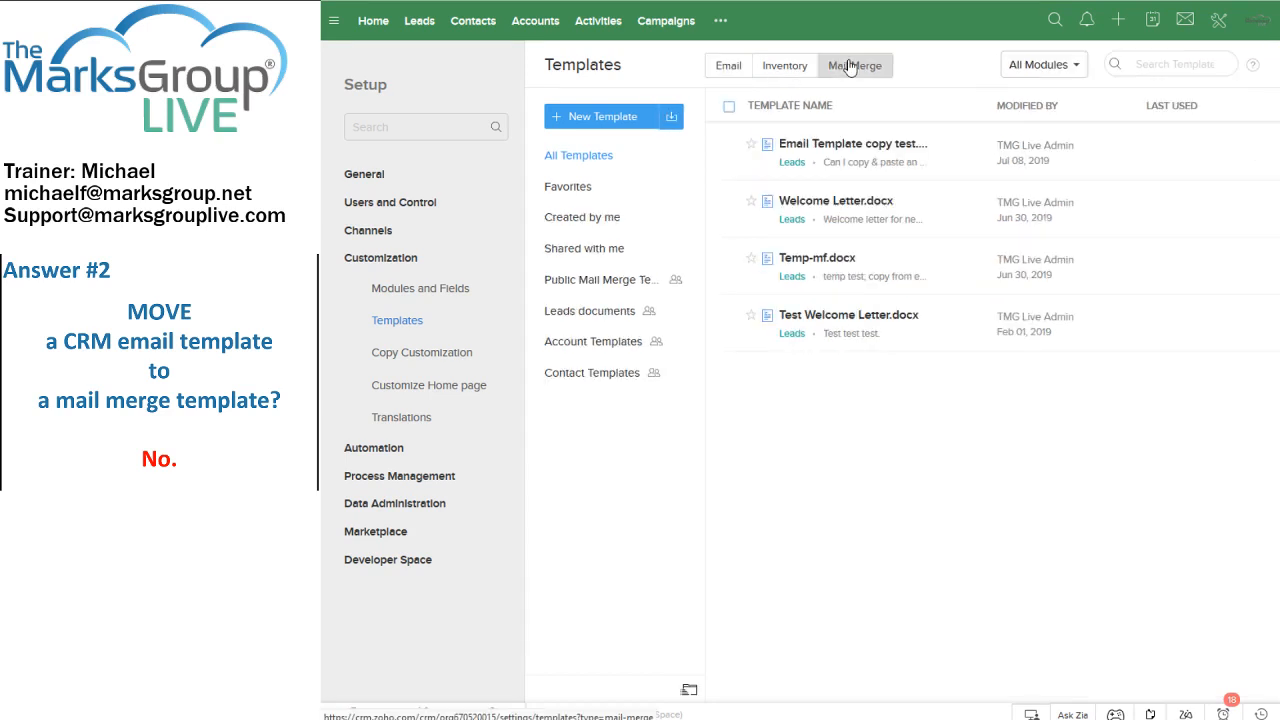
left_click(729, 67)
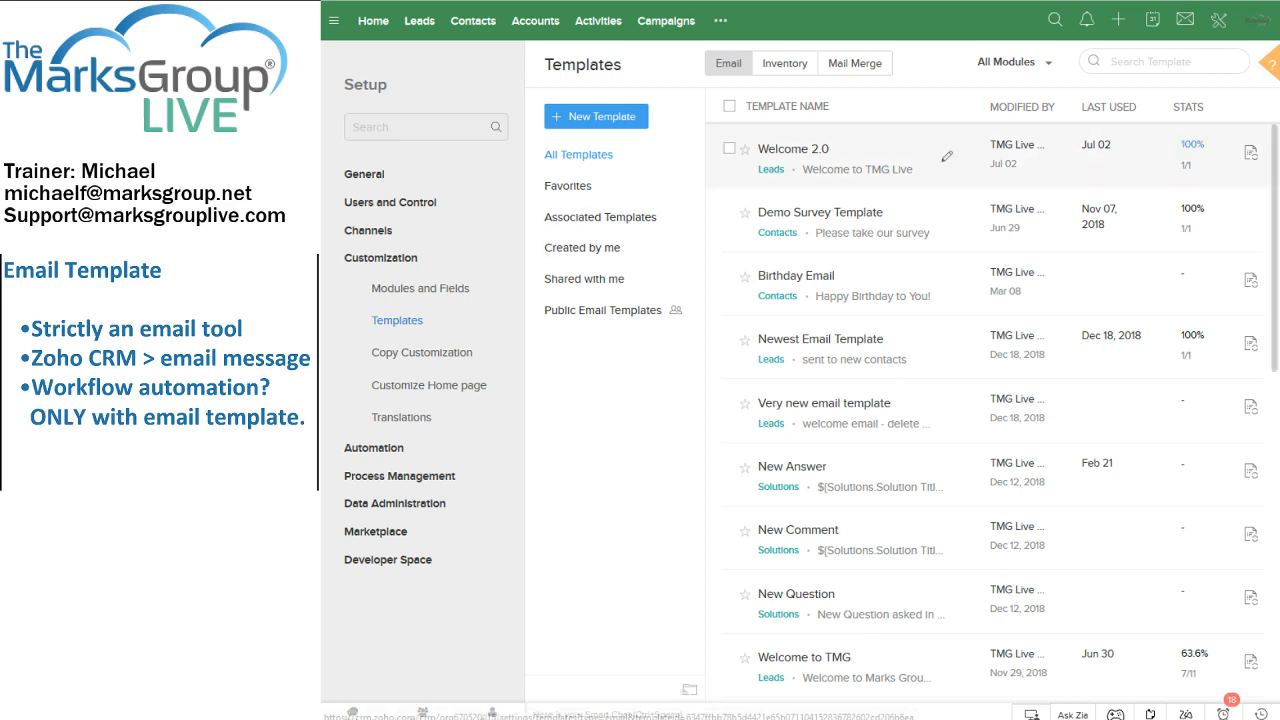
Step: Create an email template for the Leads module from the Blank layout and look at its background components
left_click(625, 120)
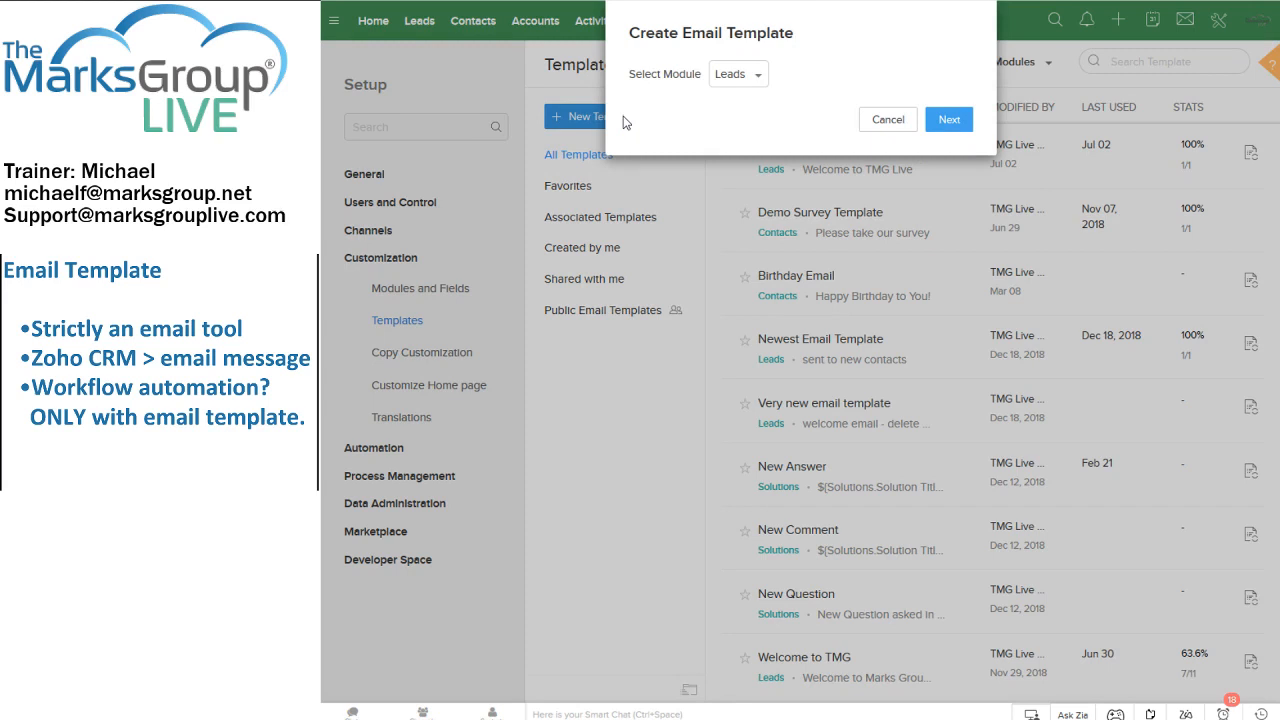
left_click(757, 79)
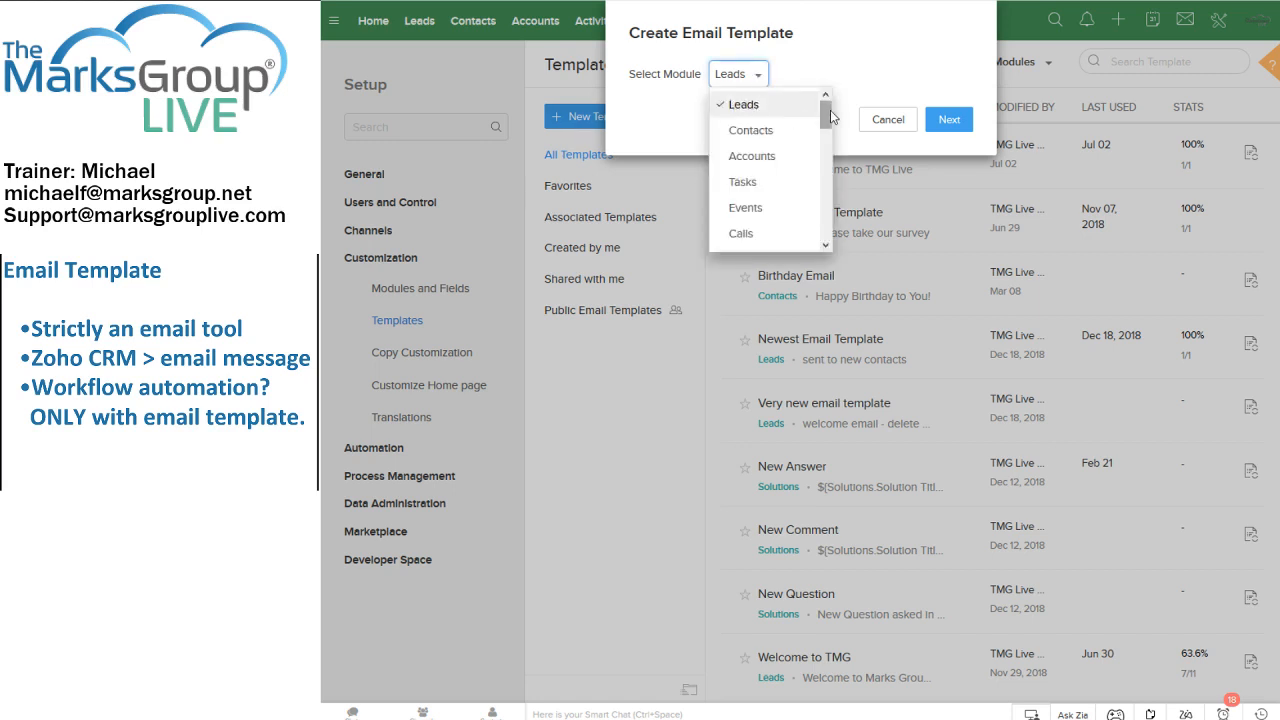
scroll(827, 111, "down", 1)
scroll(827, 111, "up", 1)
mouse_move(827, 113)
left_mouse_down()
mouse_move(828, 222)
mouse_move(831, 117)
left_mouse_up()
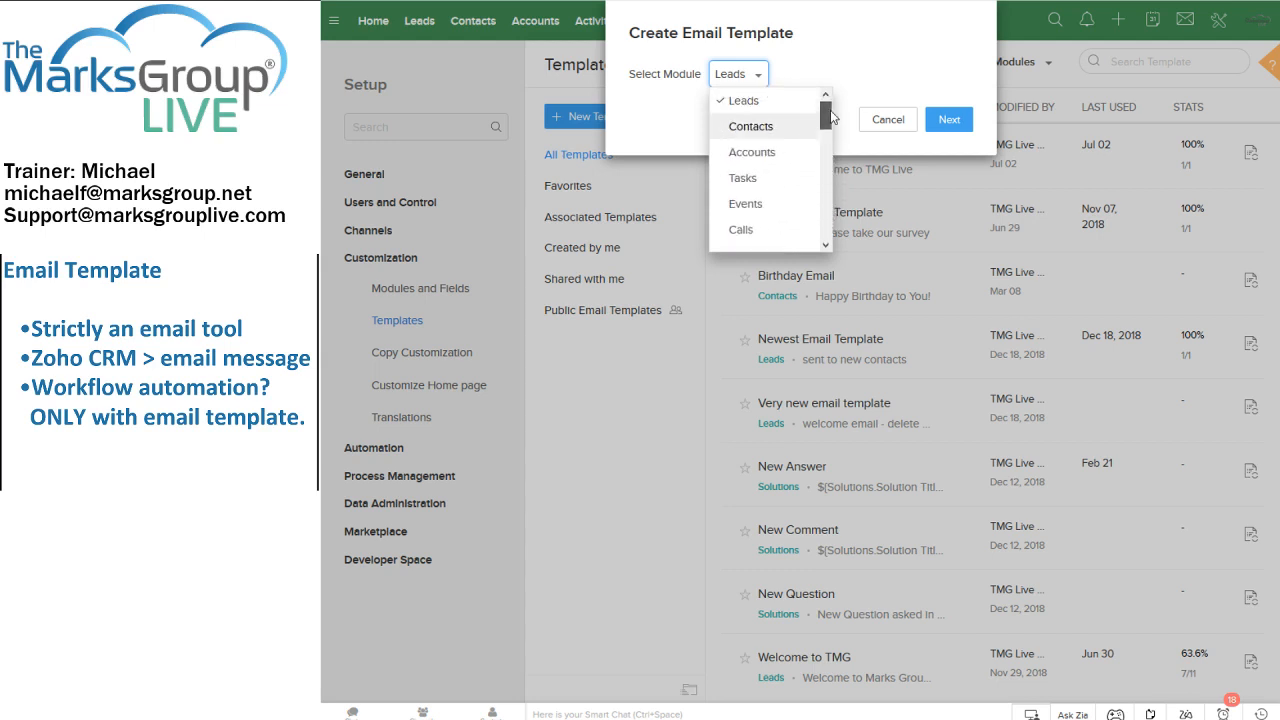
left_click(833, 117)
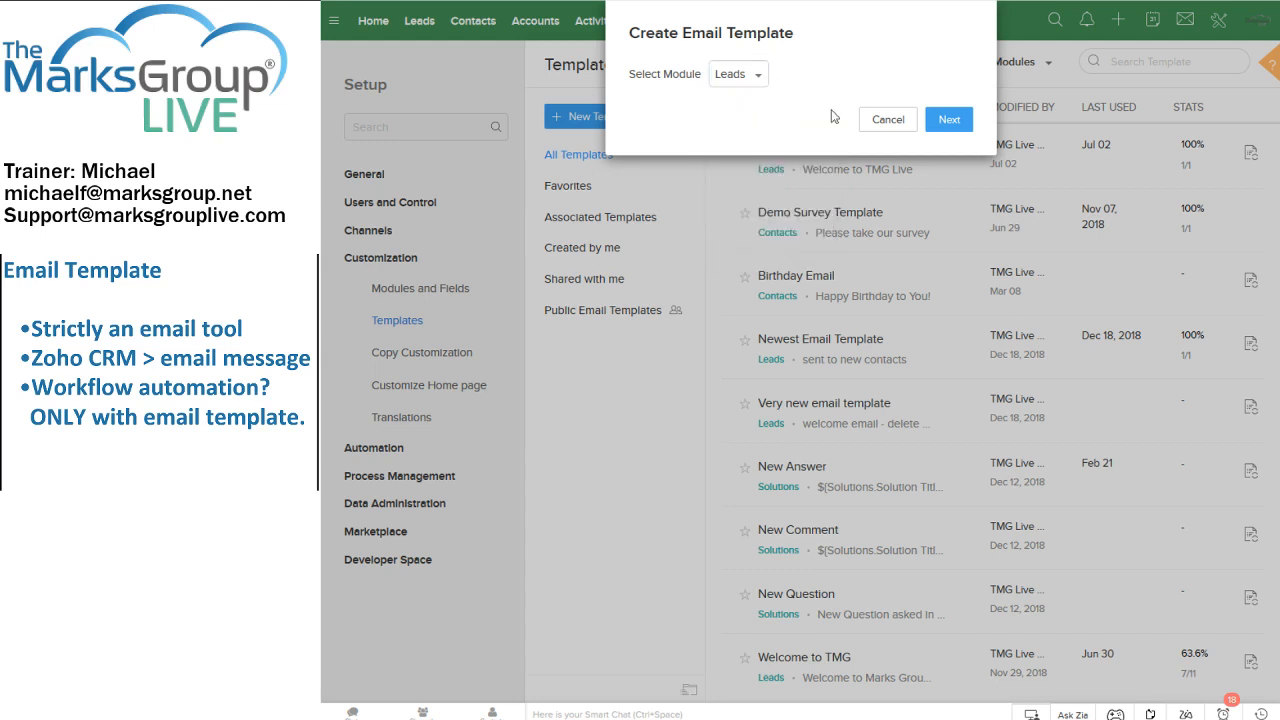
left_click(950, 120)
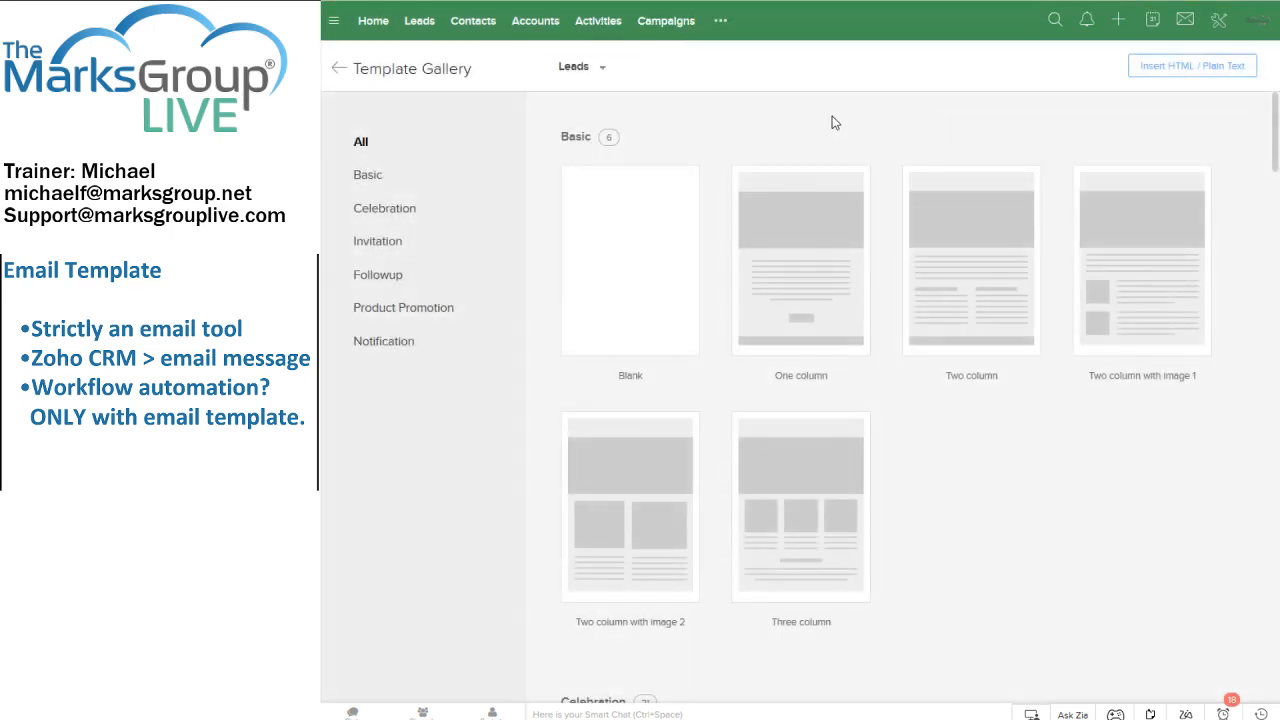
mouse_move(640, 232)
left_click(630, 338)
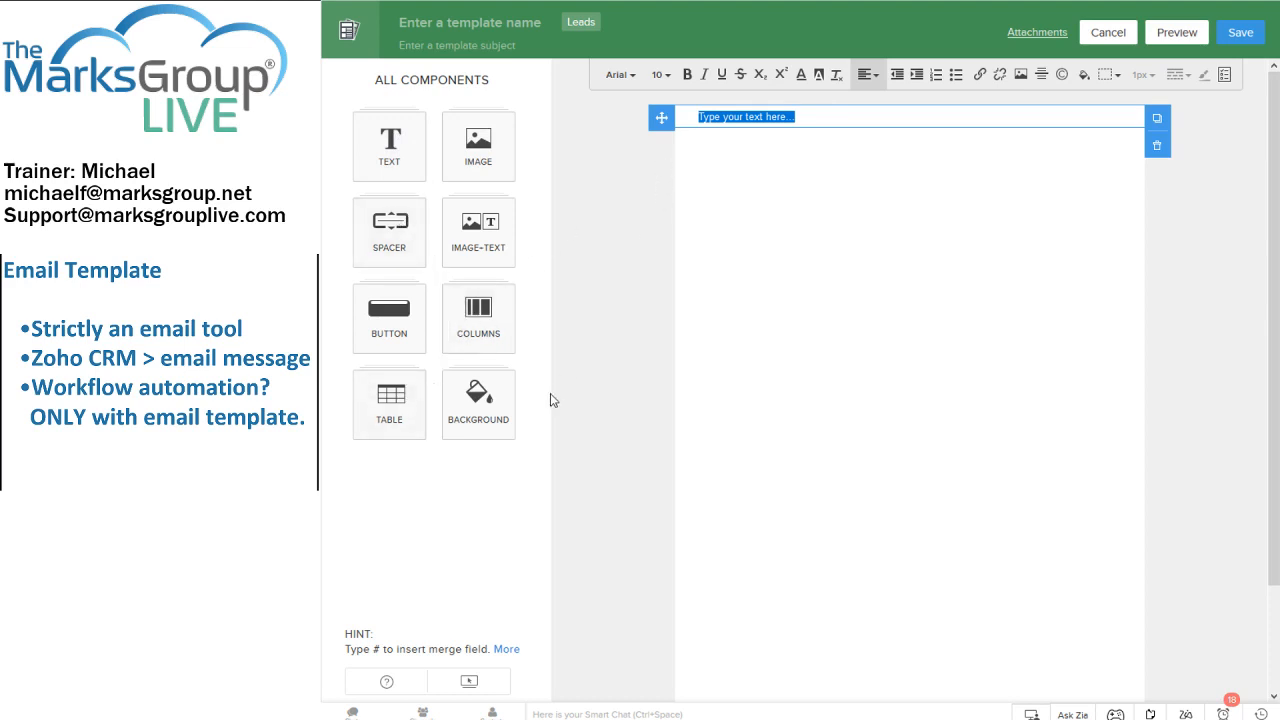
left_click(493, 418)
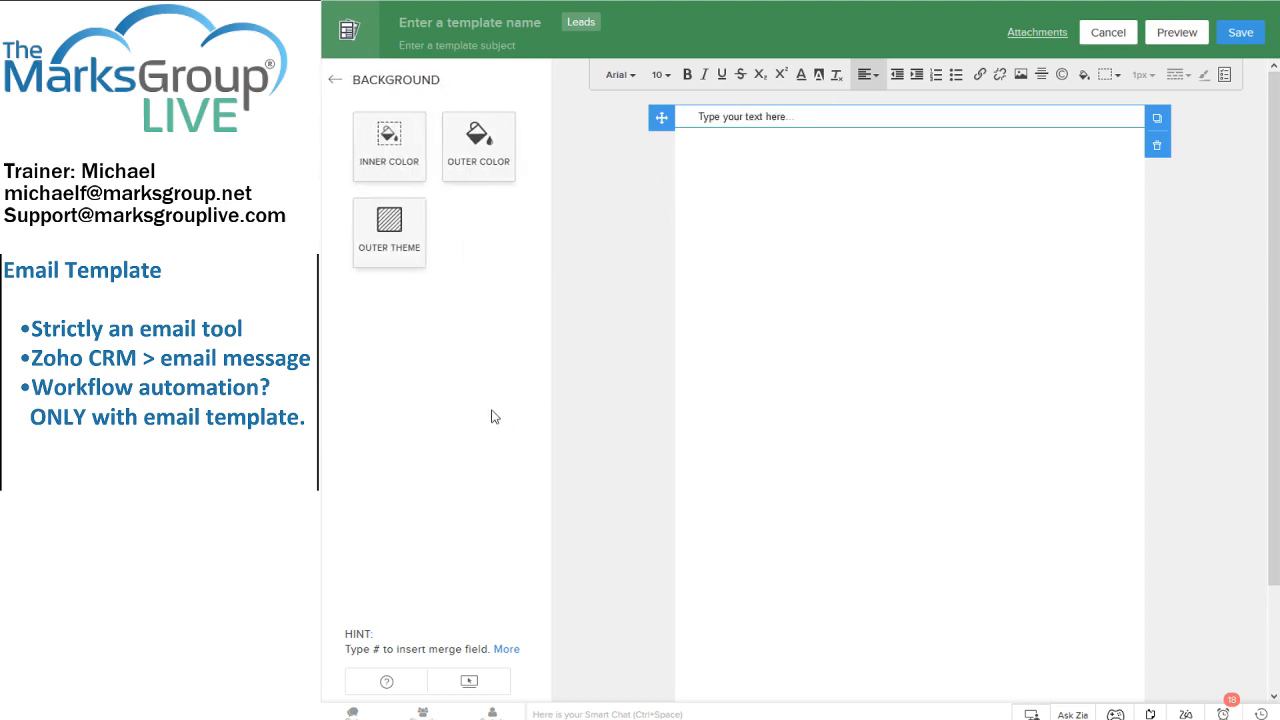
left_click(334, 85)
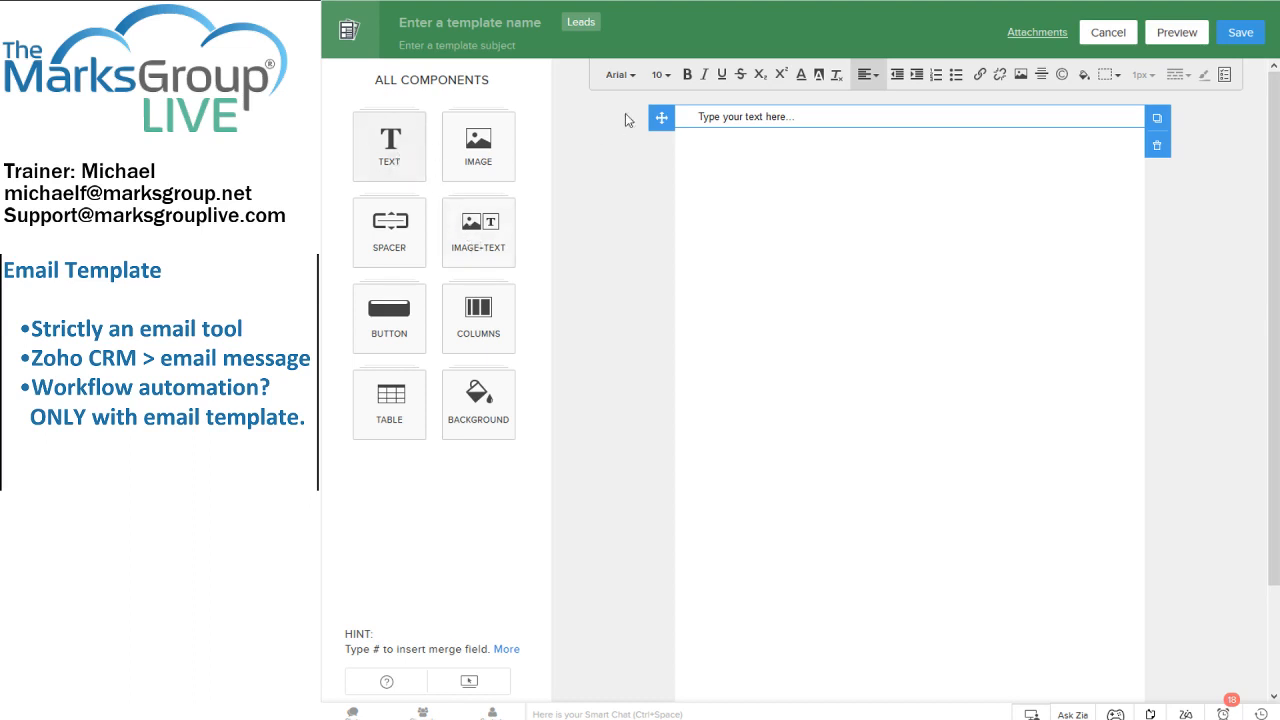
Step: Replace the placeholder text with the greeting "Hello, " followed by the Leads First Name merge field and an exclamation mark
left_click(710, 115)
triple_click(710, 115)
type("Hello, #")
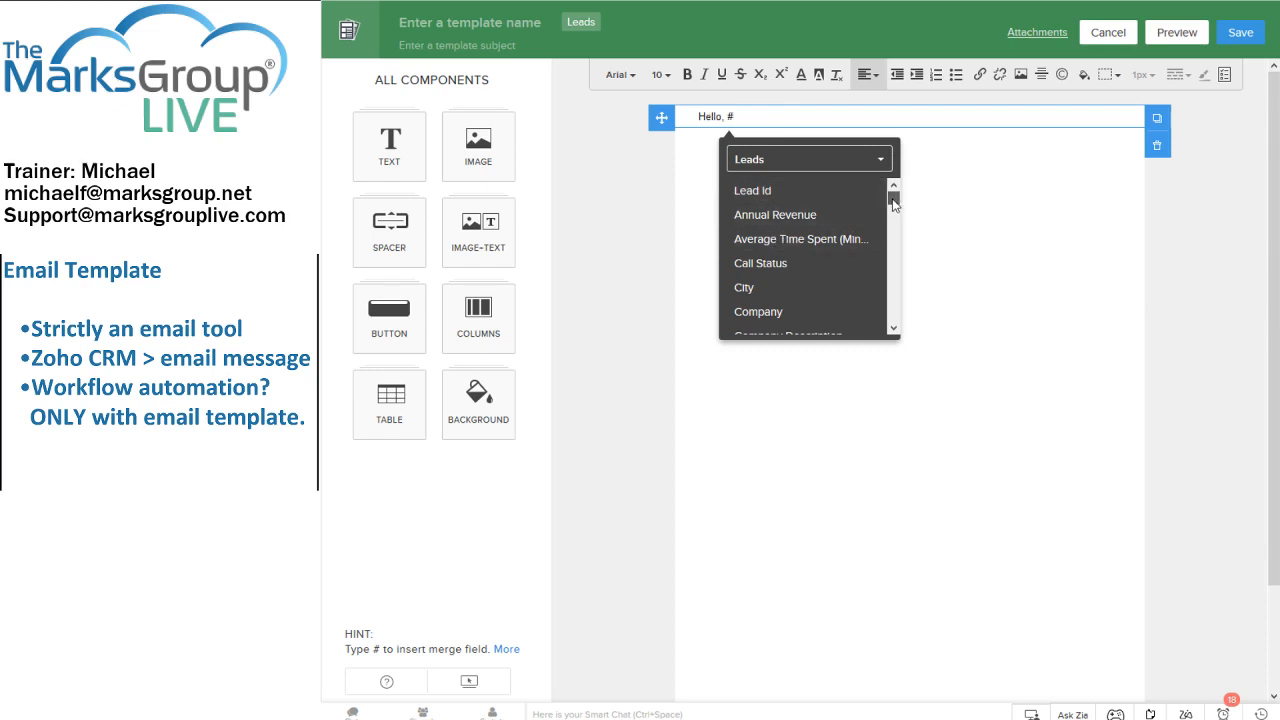
left_click_drag(894, 203, 895, 239)
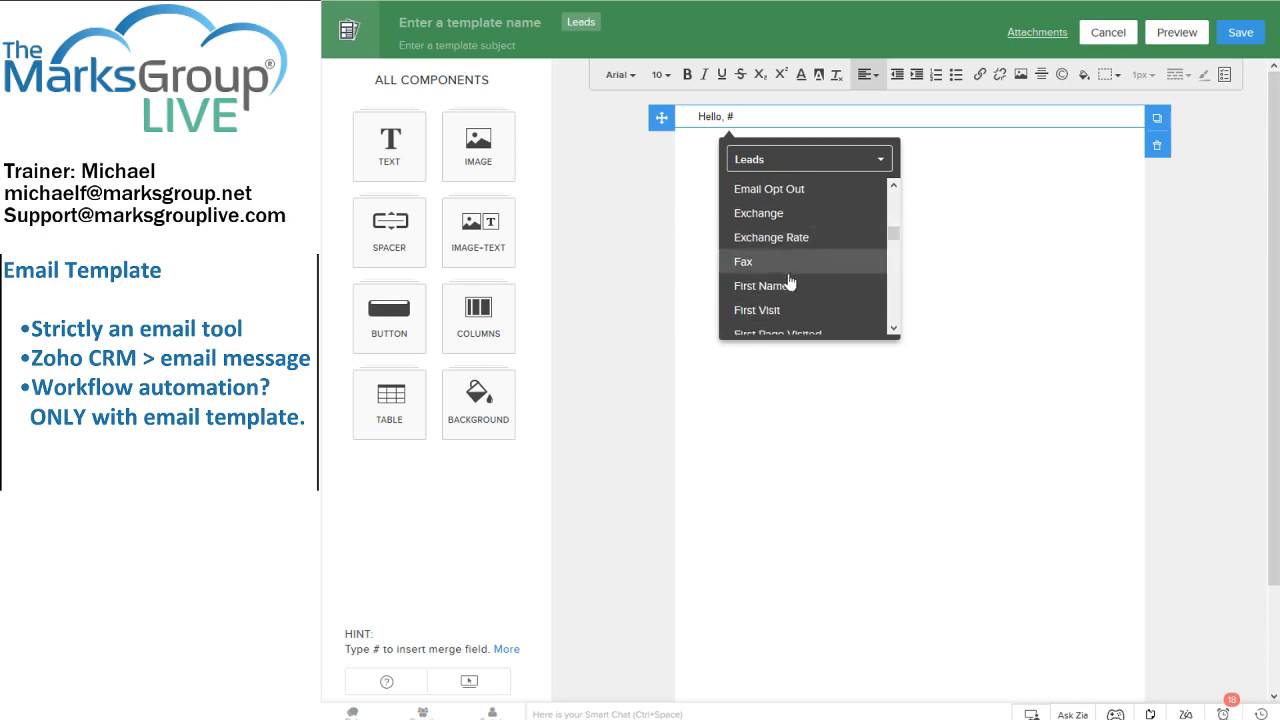
left_click(752, 287)
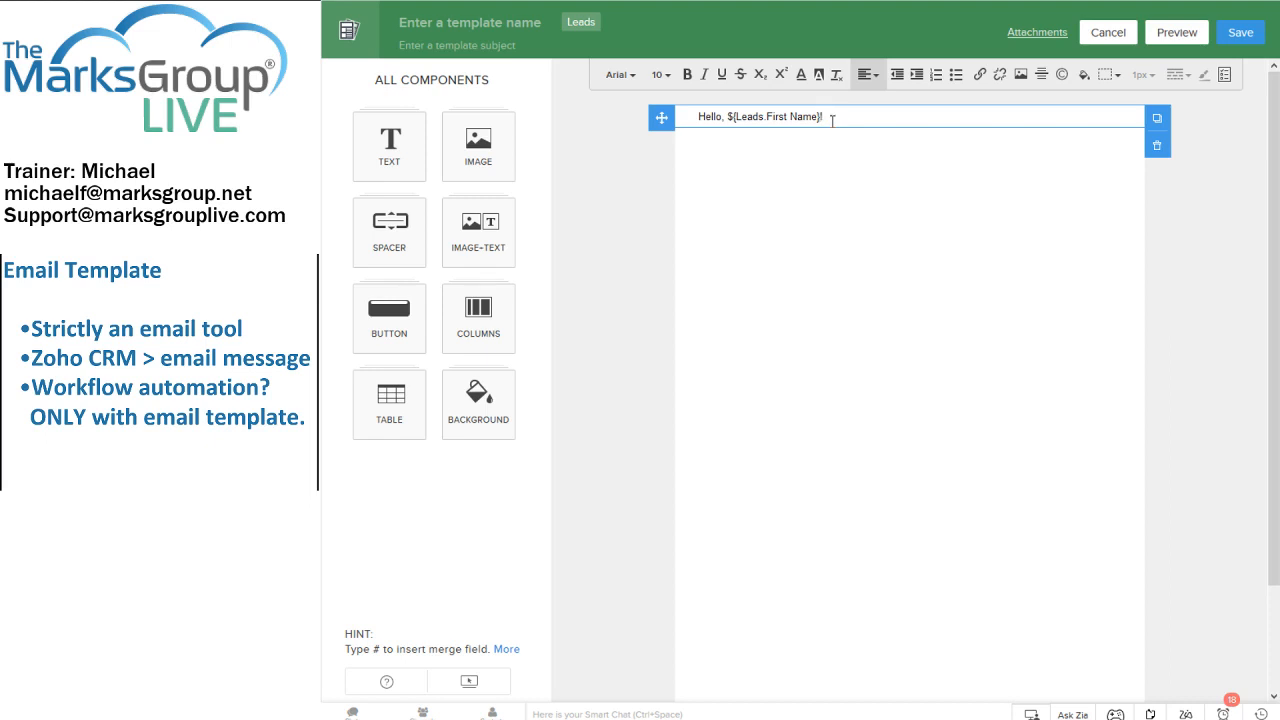
Step: Add a second line, "How would you like to be the next mayor of ", ending with the Leads City merge field and a question mark
key("Return")
type("How woul")
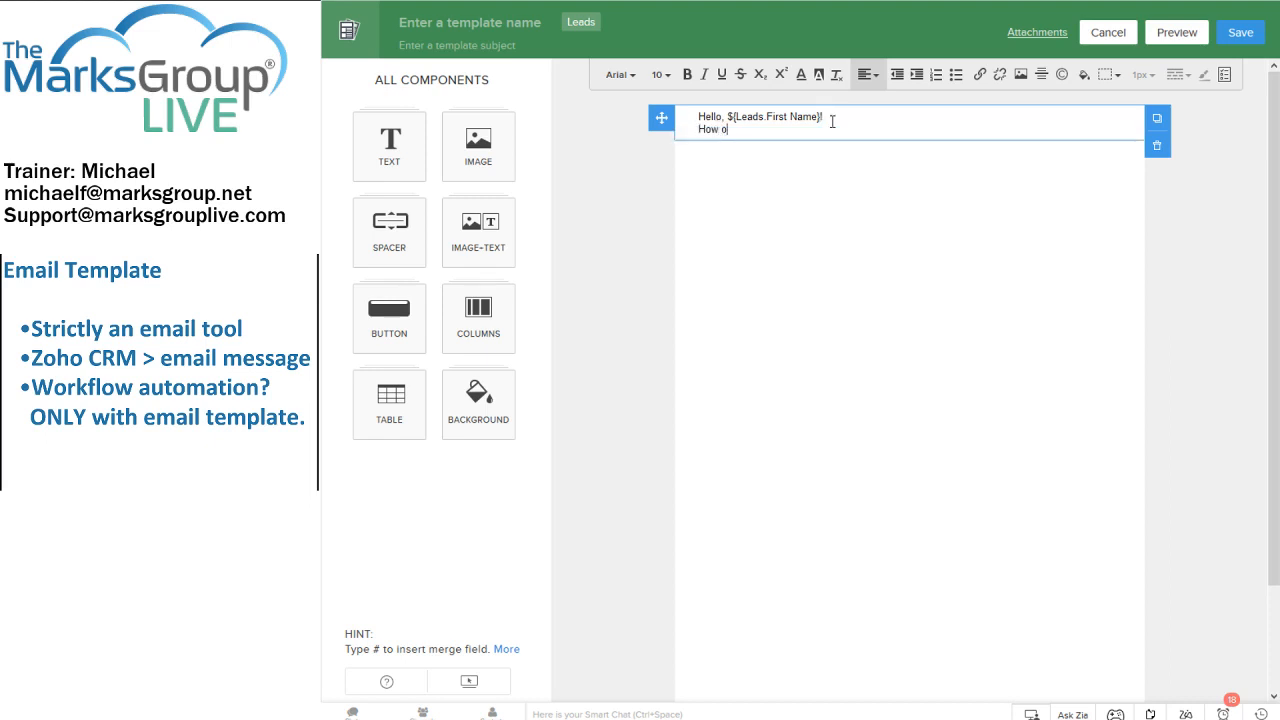
type("d you like to be the next ")
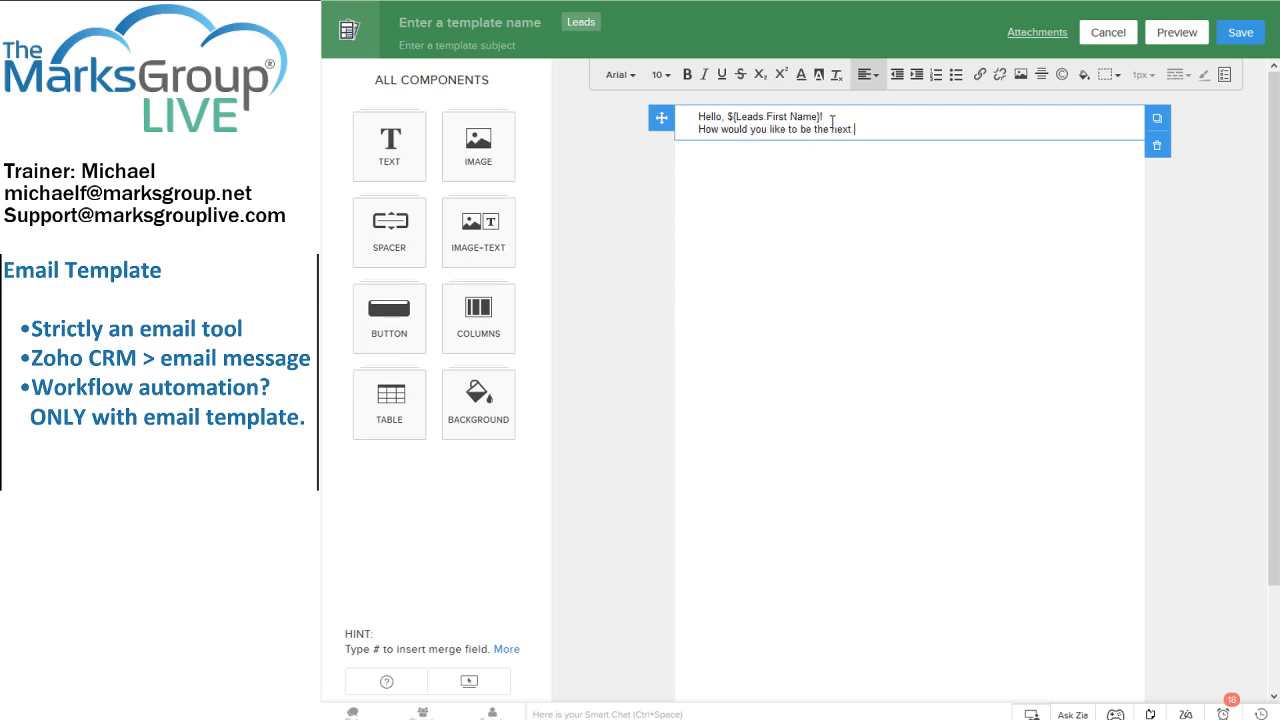
type("mayor of #")
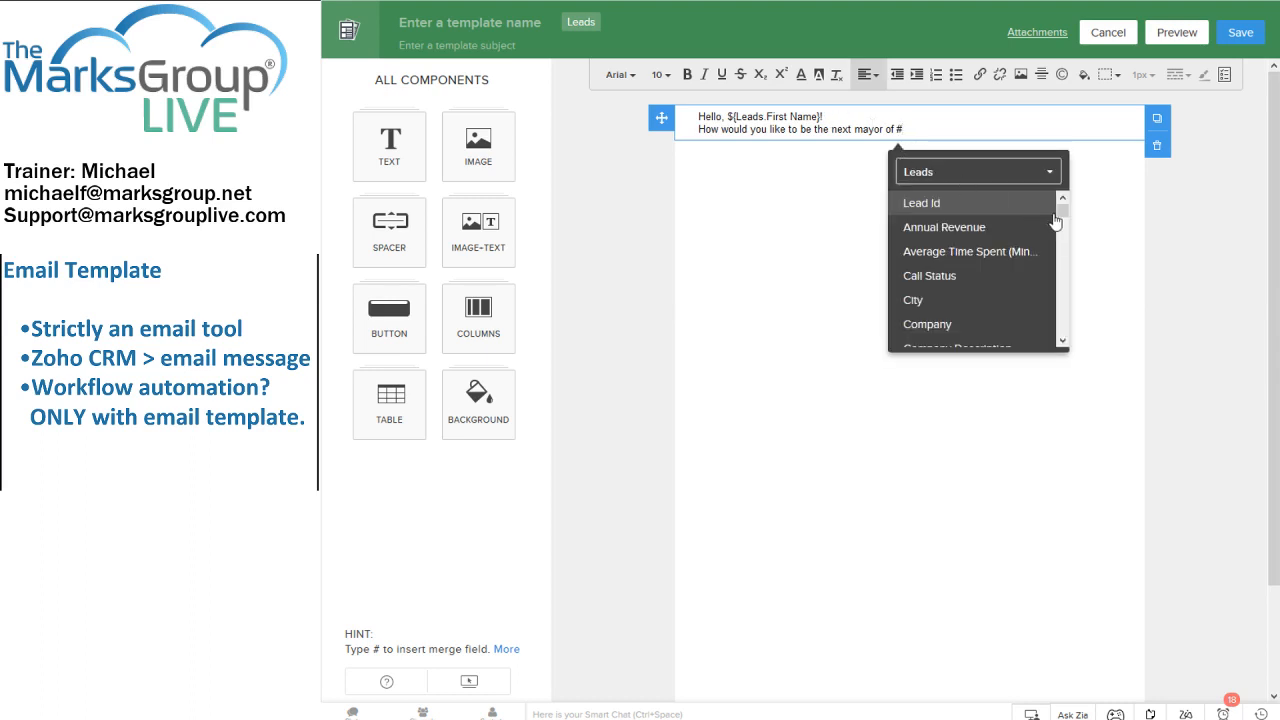
mouse_move(1062, 216)
left_mouse_down()
mouse_move(1065, 240)
mouse_move(1065, 226)
left_mouse_up()
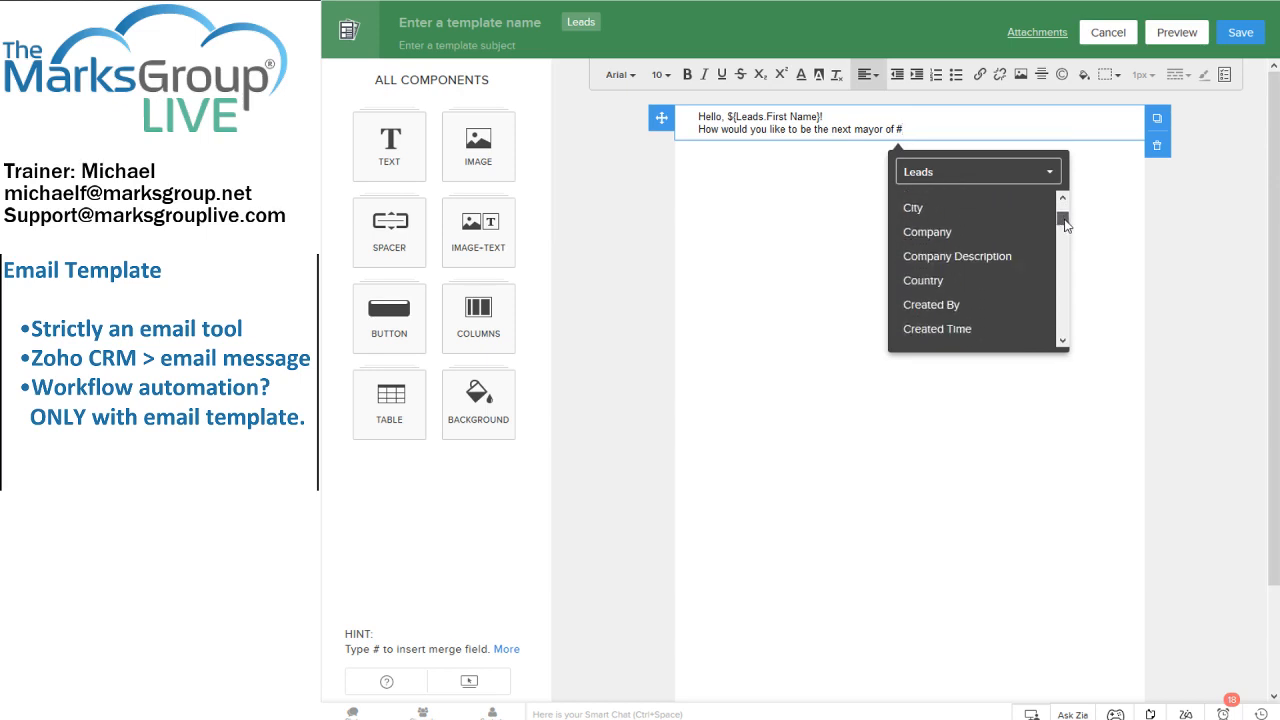
left_click(910, 209)
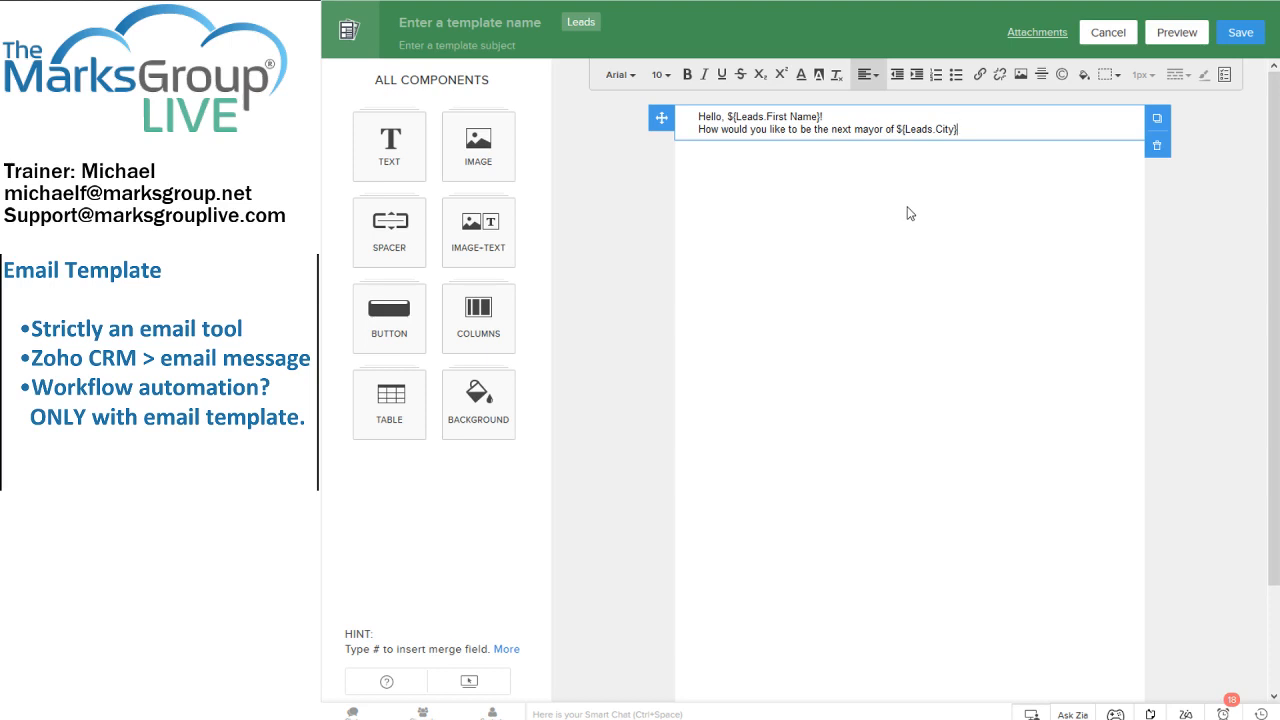
type("?")
Step: Add the line "We can make that happen!" below the mayor question
key("Return")
type("We c")
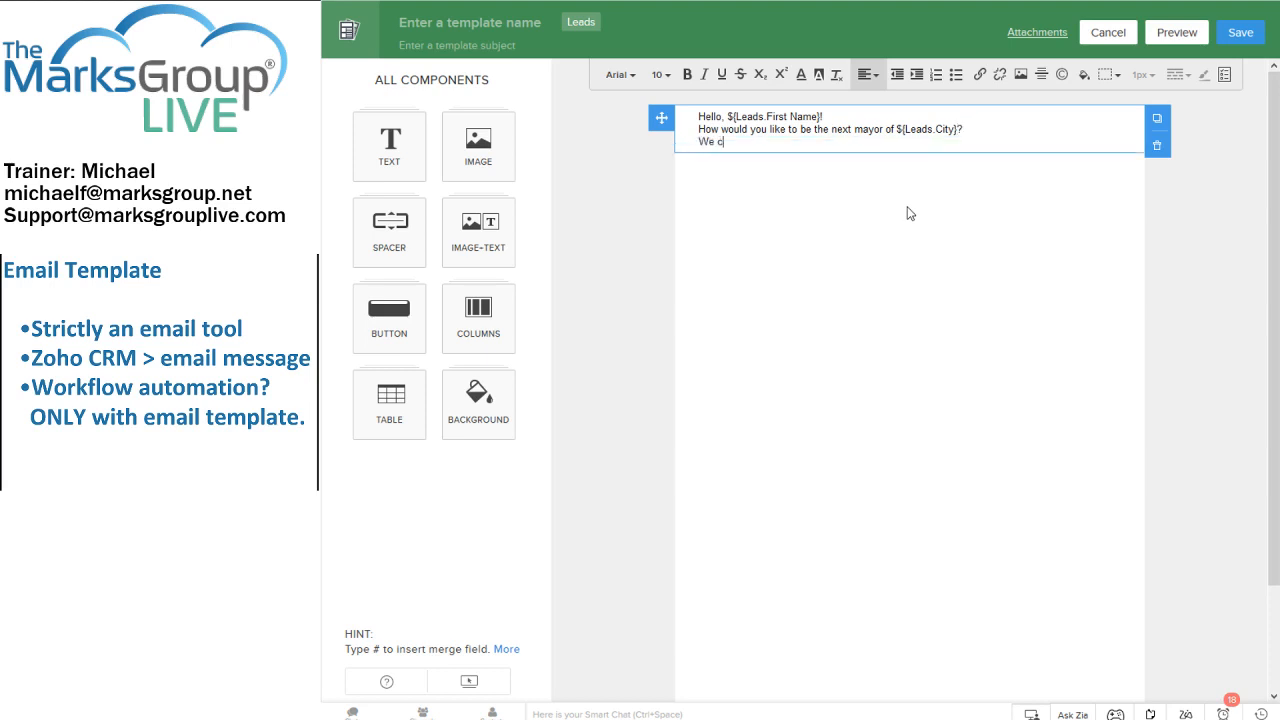
type("an make that happen!")
Step: Try a single-image block below the message text, delete it, and return to all components
left_click_drag(498, 167, 681, 204)
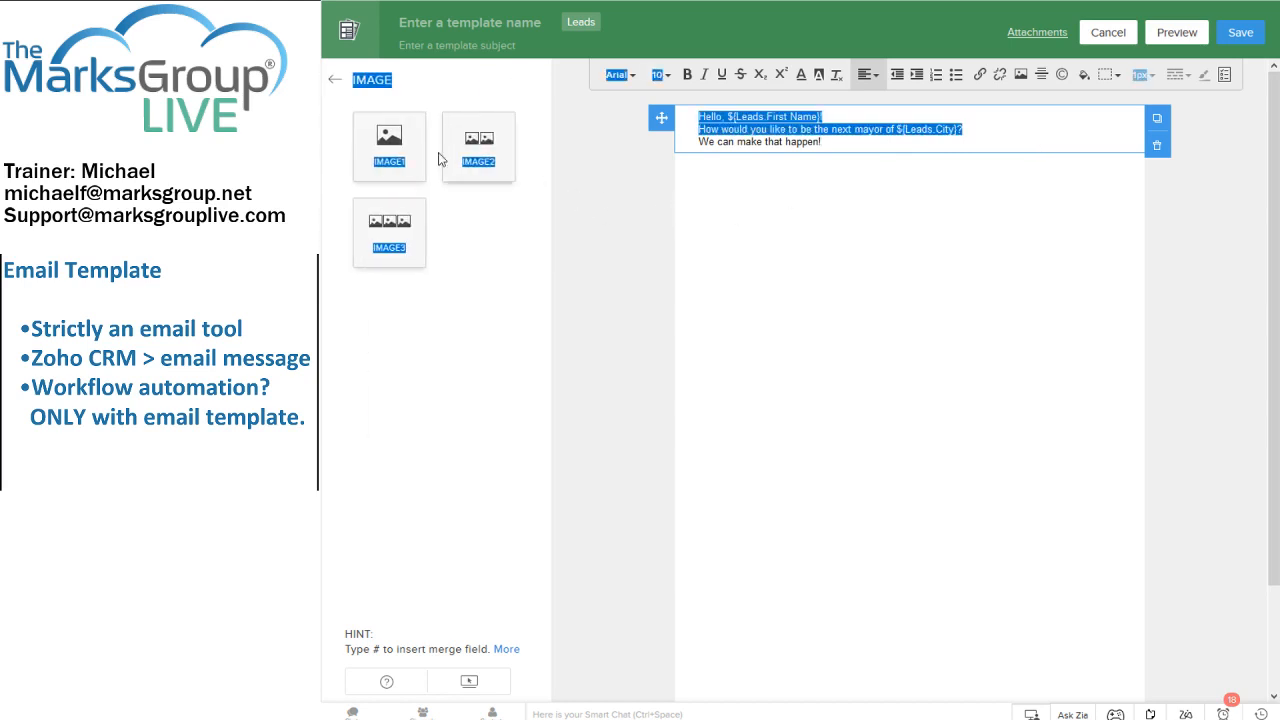
left_click(413, 145)
left_click_drag(413, 145, 838, 358)
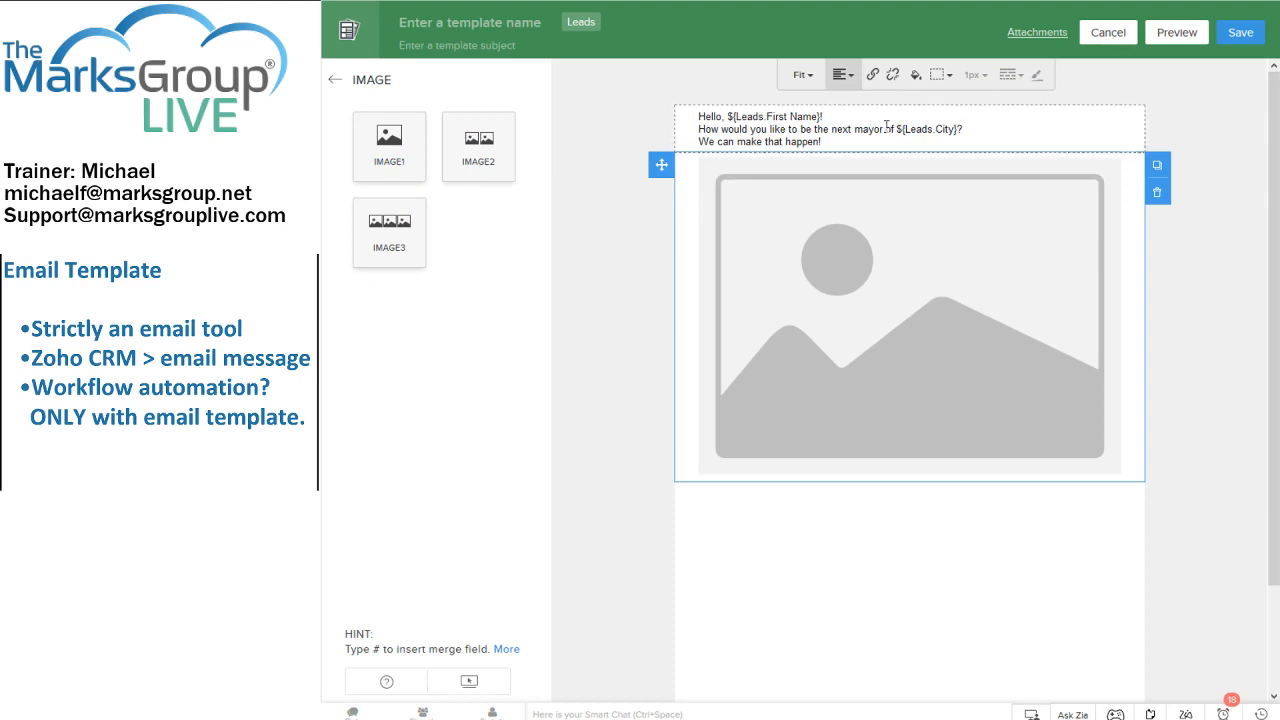
left_click(1159, 195)
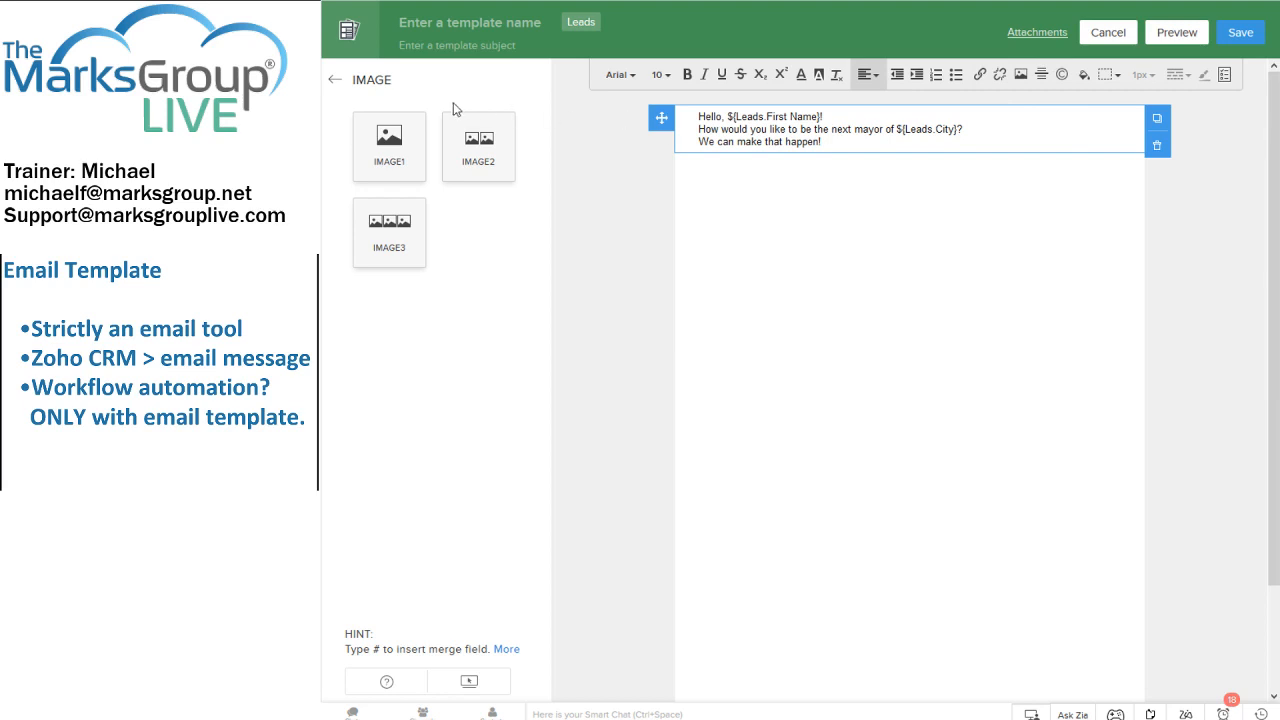
left_click(385, 80)
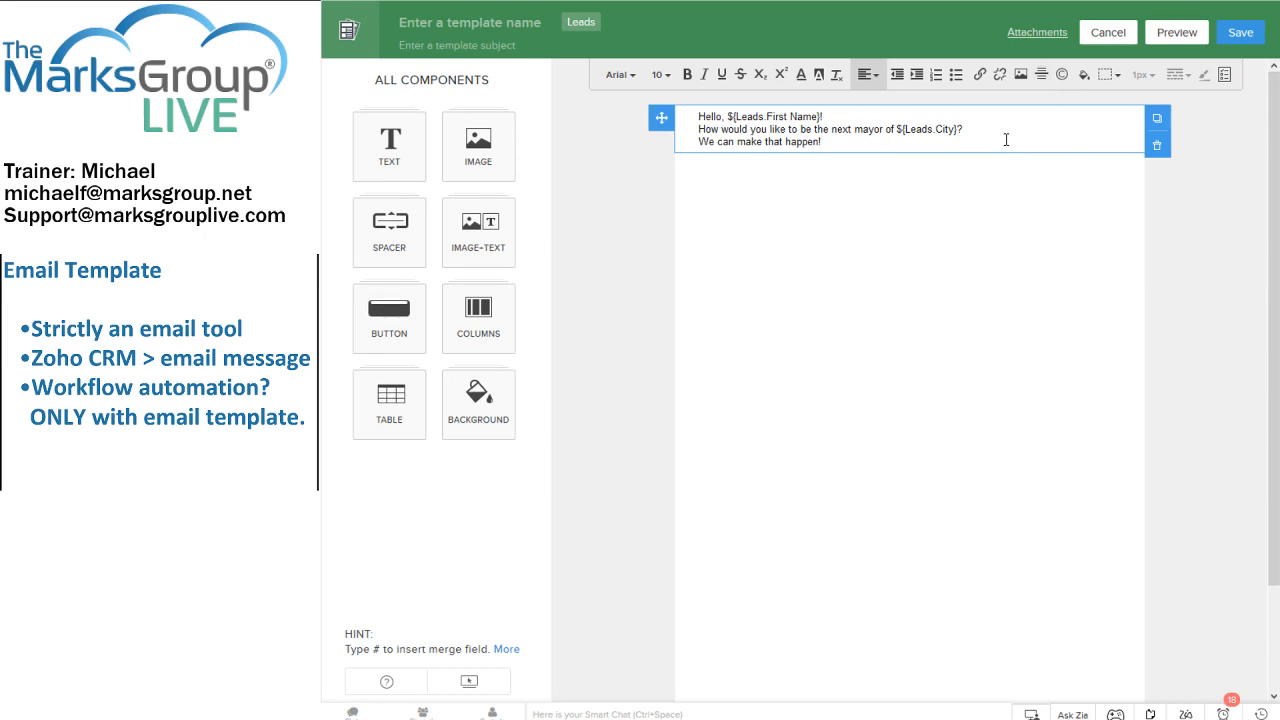
Step: Name the email template "Want to be the mayor?"
left_click(1229, 38)
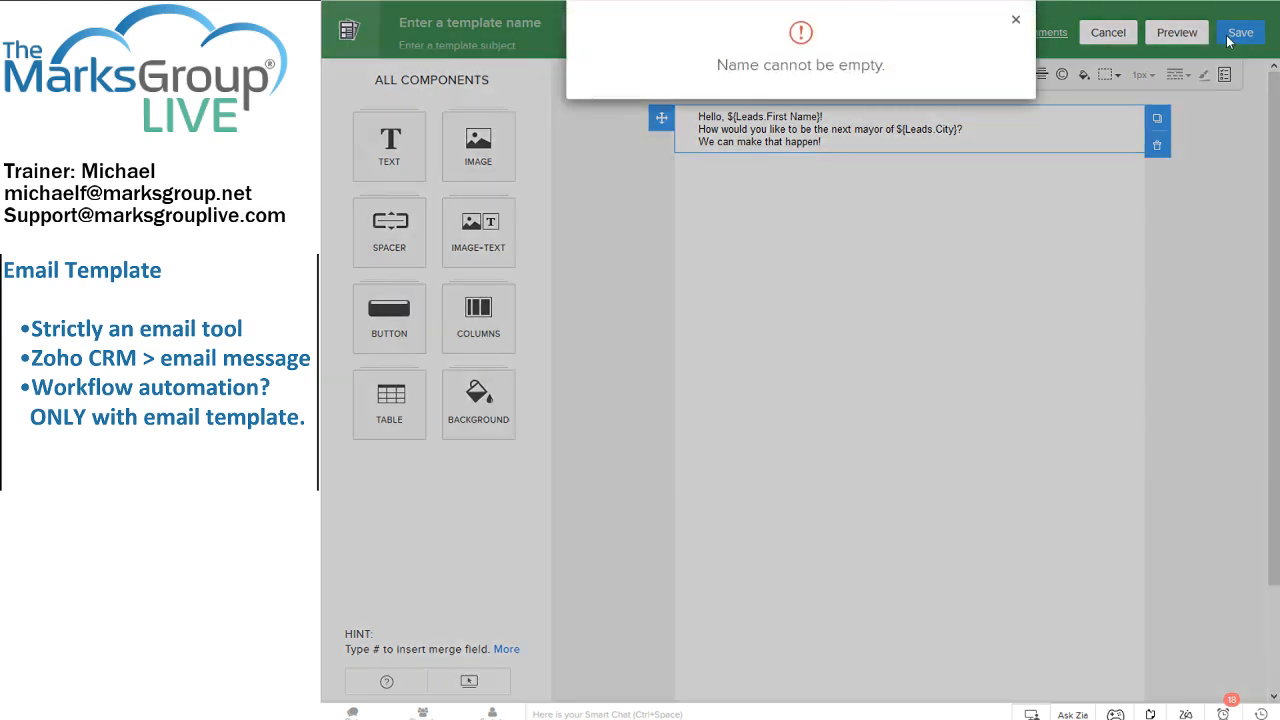
left_click(1015, 19)
left_click(560, 24)
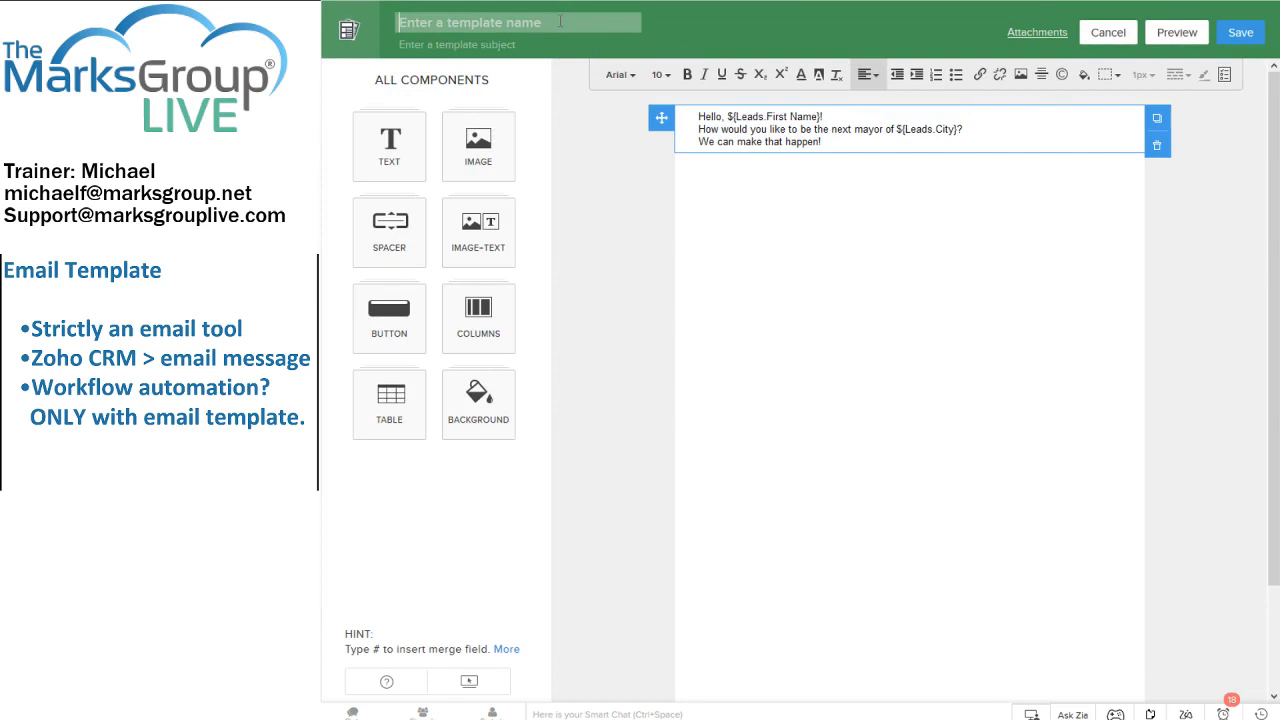
type("Want t")
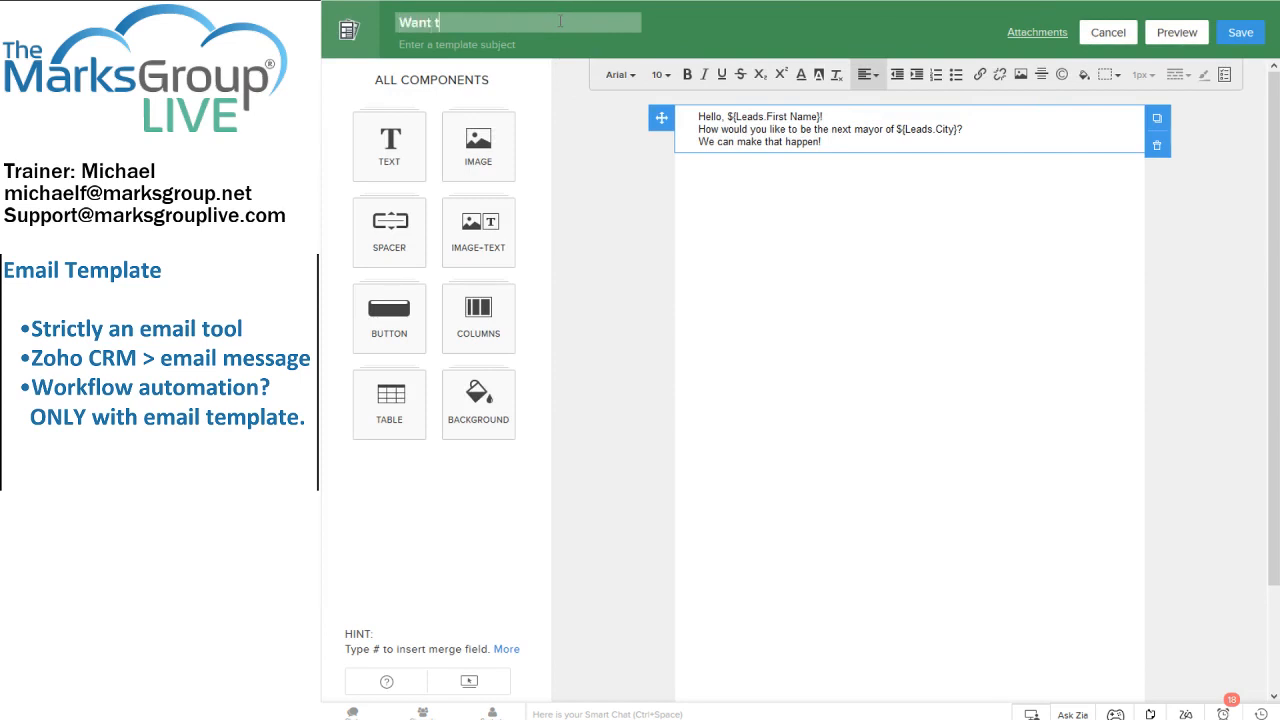
type("o be the mayor?")
Step: Set the template subject to "Want to be the next mayor of your town?"
left_click(1240, 34)
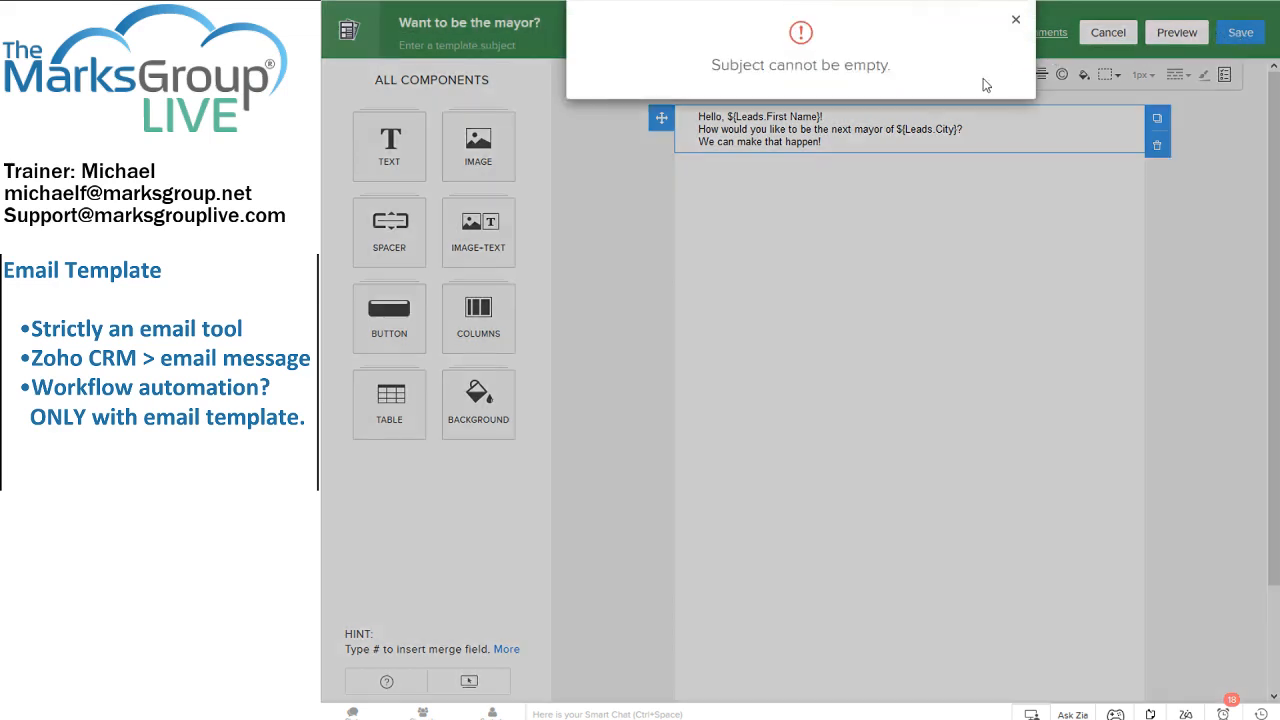
left_click(1015, 19)
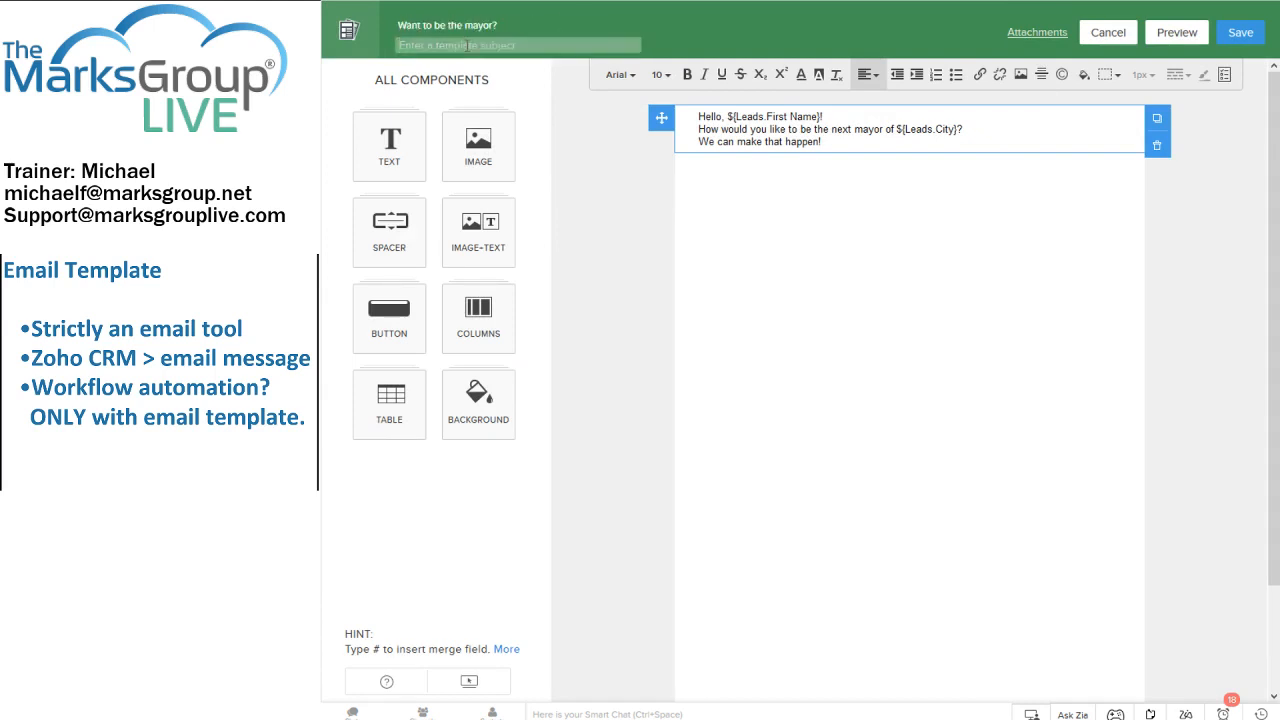
type("Want to be the ma")
type("xt mayor of your town?")
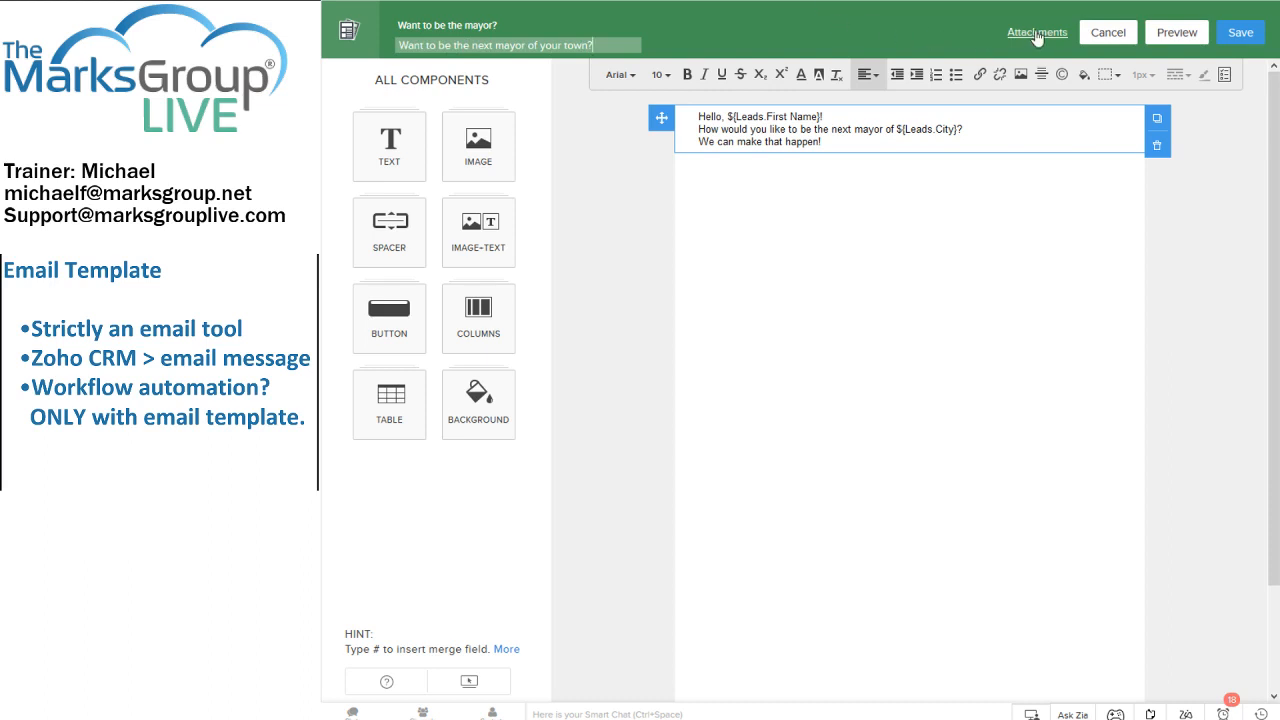
Step: Save the template to the Public Email Templates folder
left_click(1248, 36)
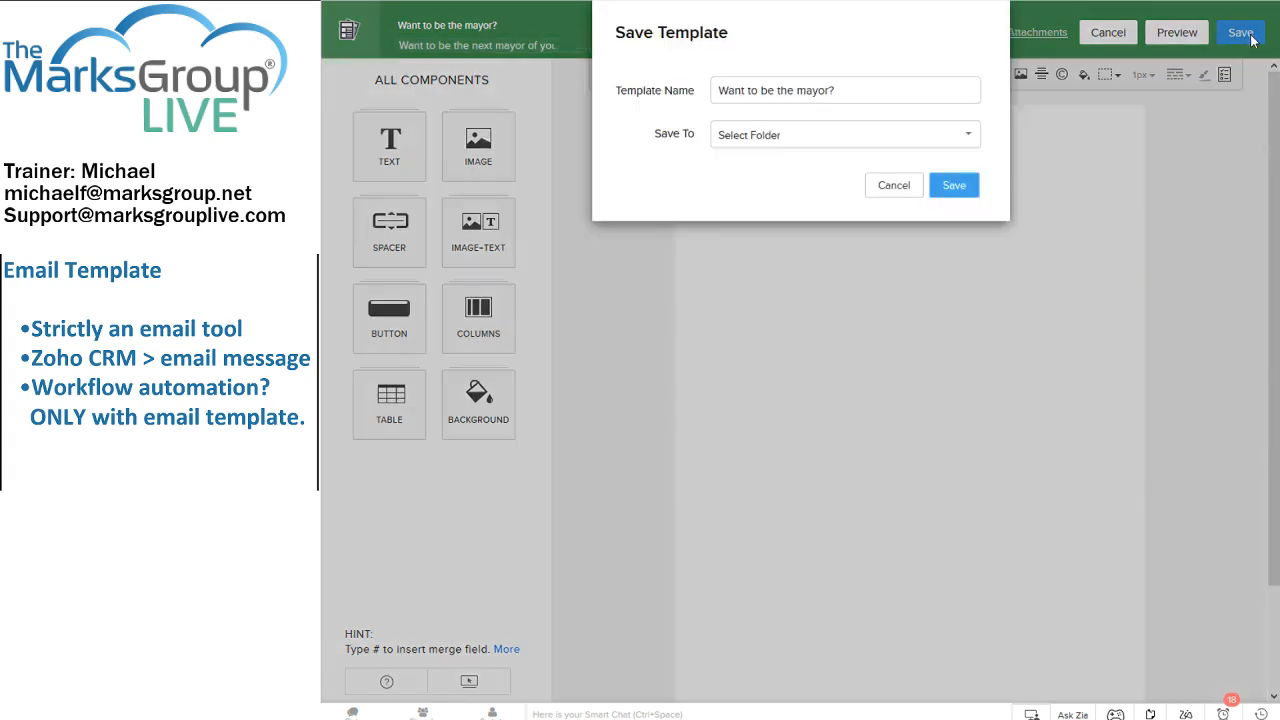
left_click(842, 142)
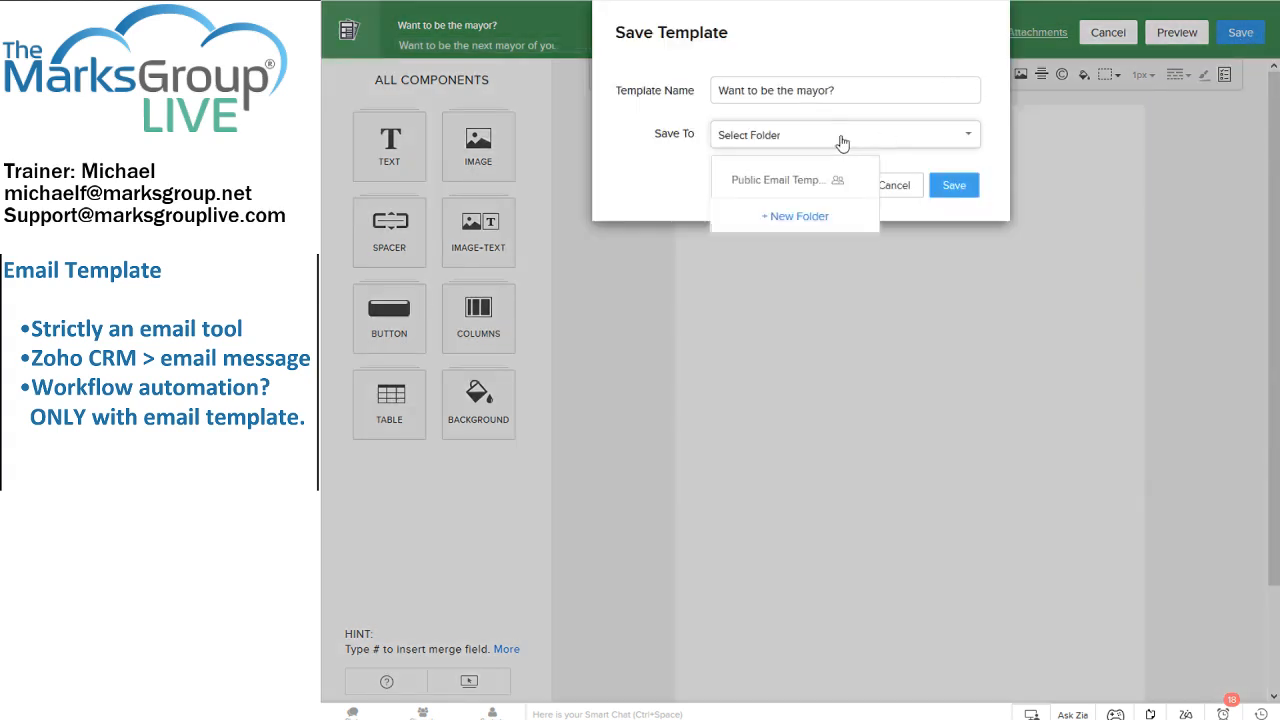
left_click(797, 183)
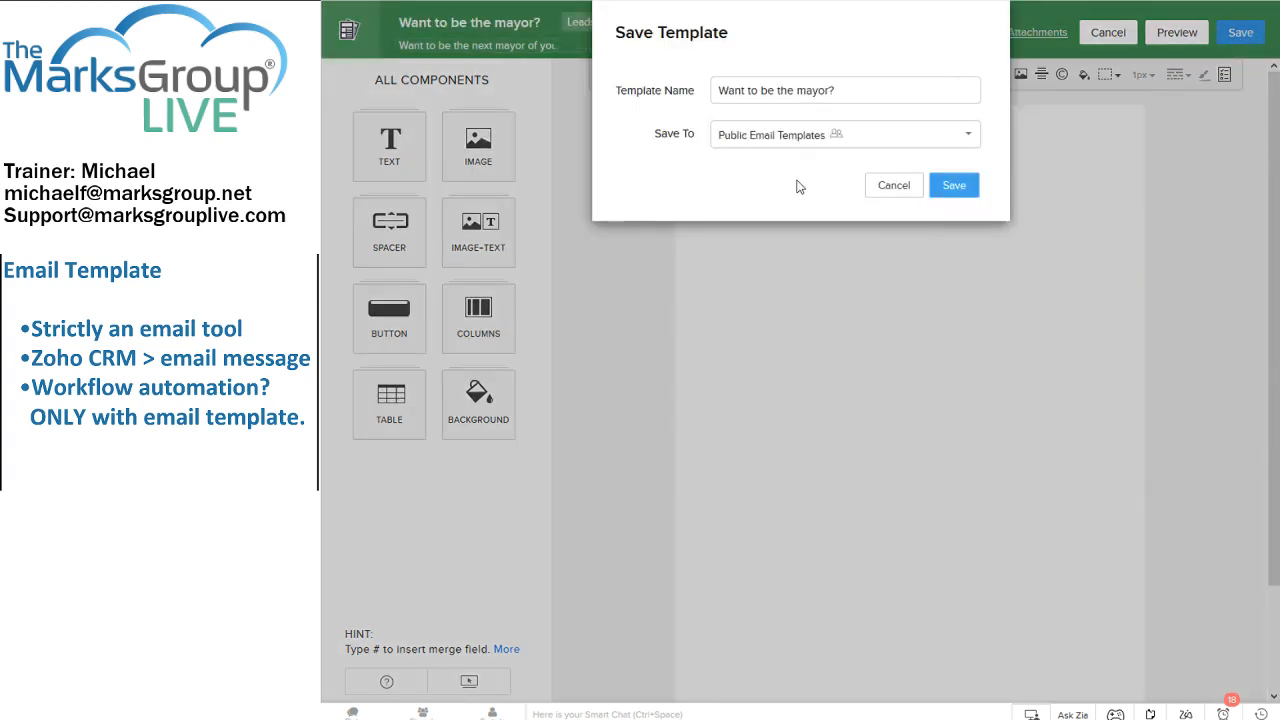
left_click(954, 186)
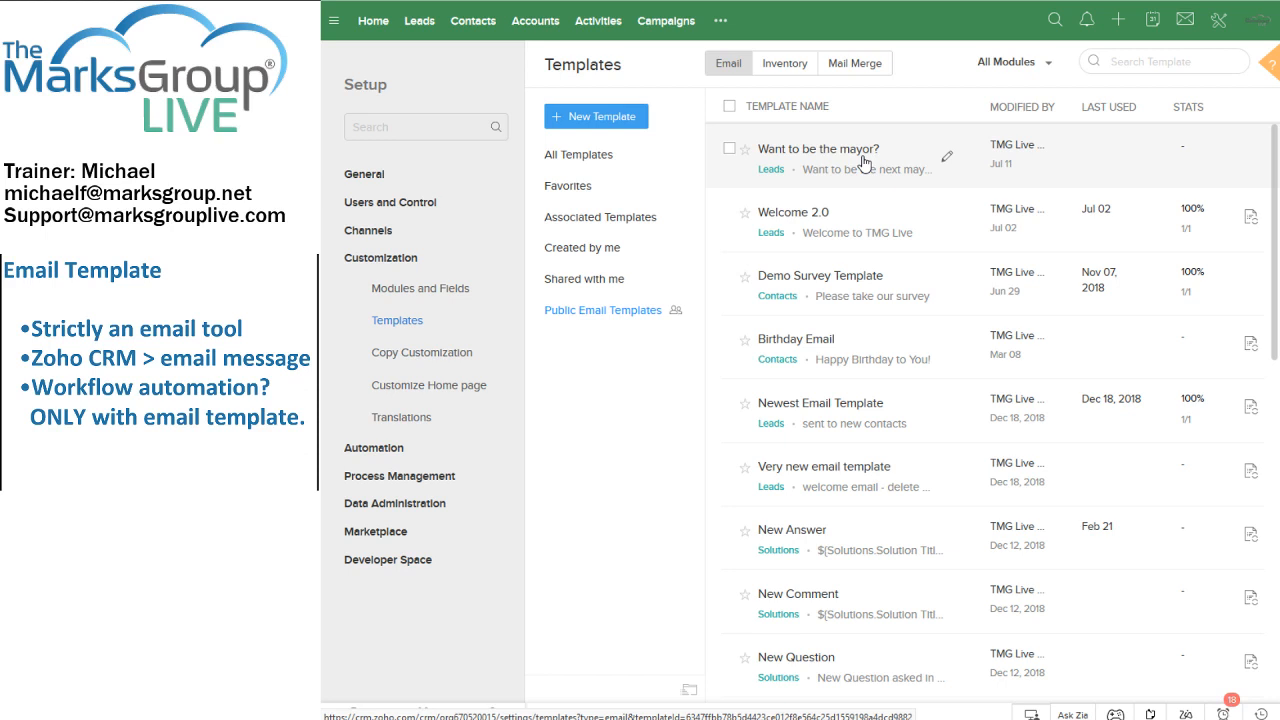
left_click(420, 24)
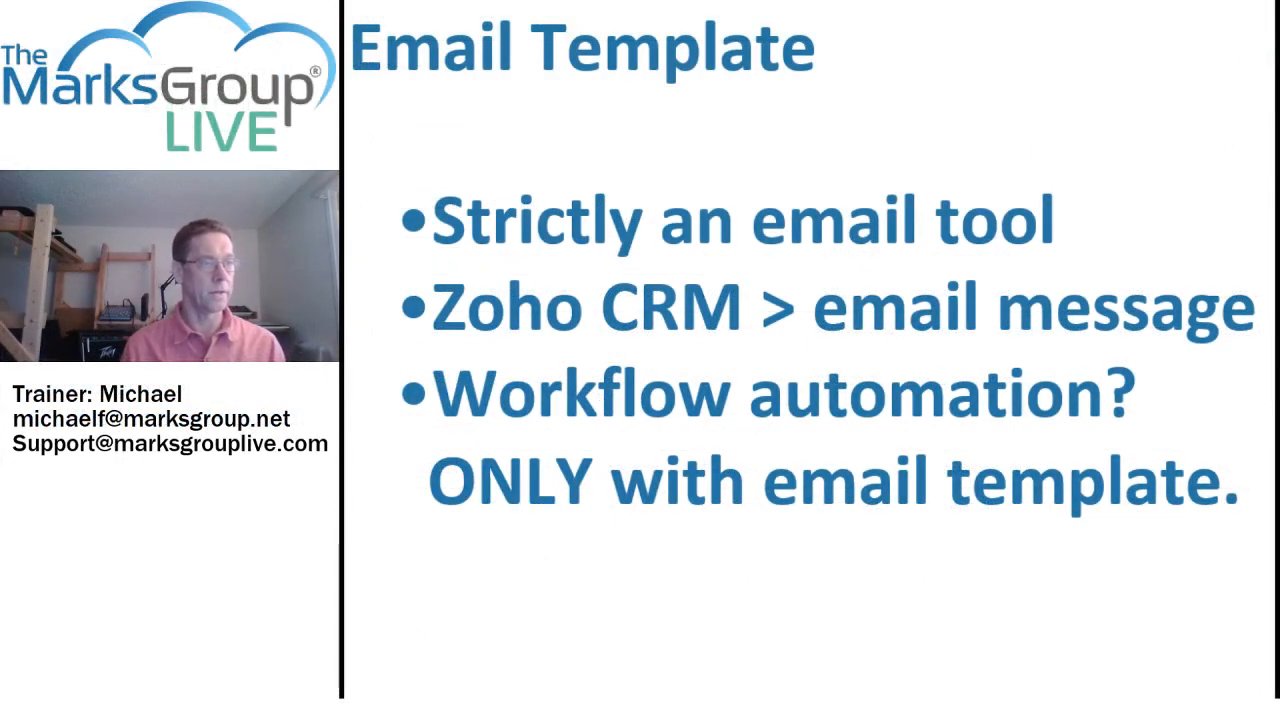
key("Right")
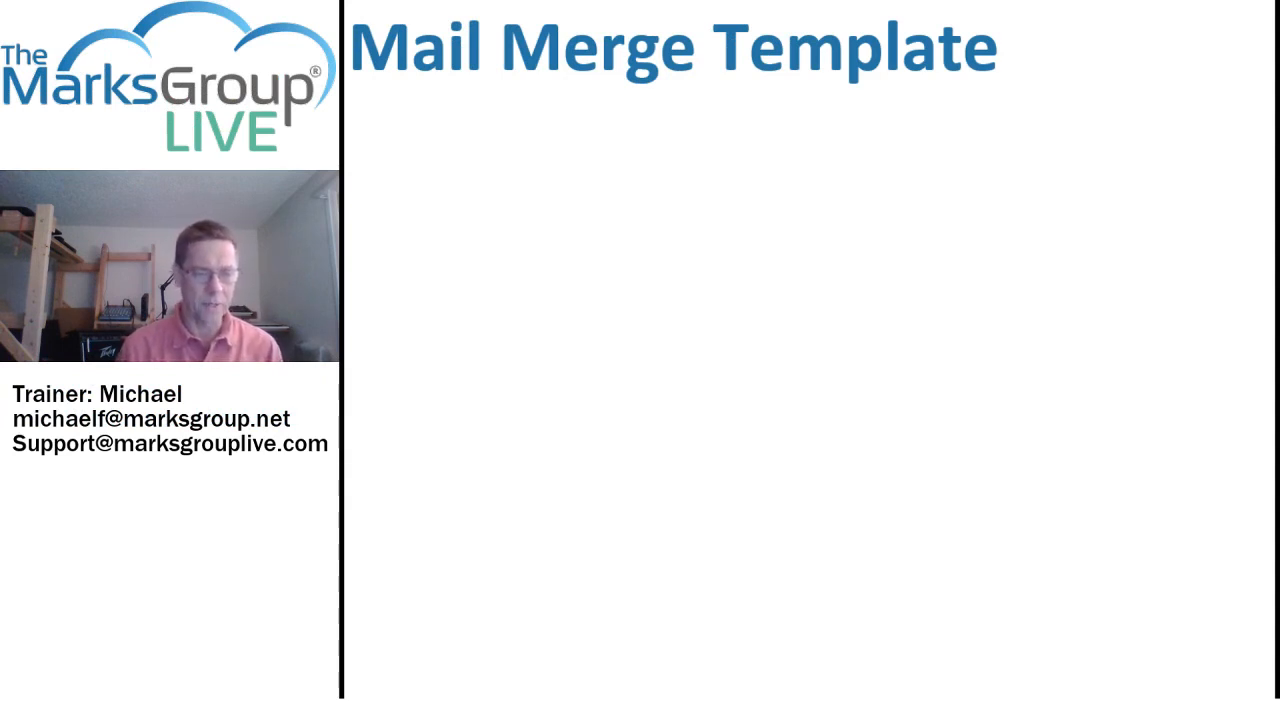
key("Right")
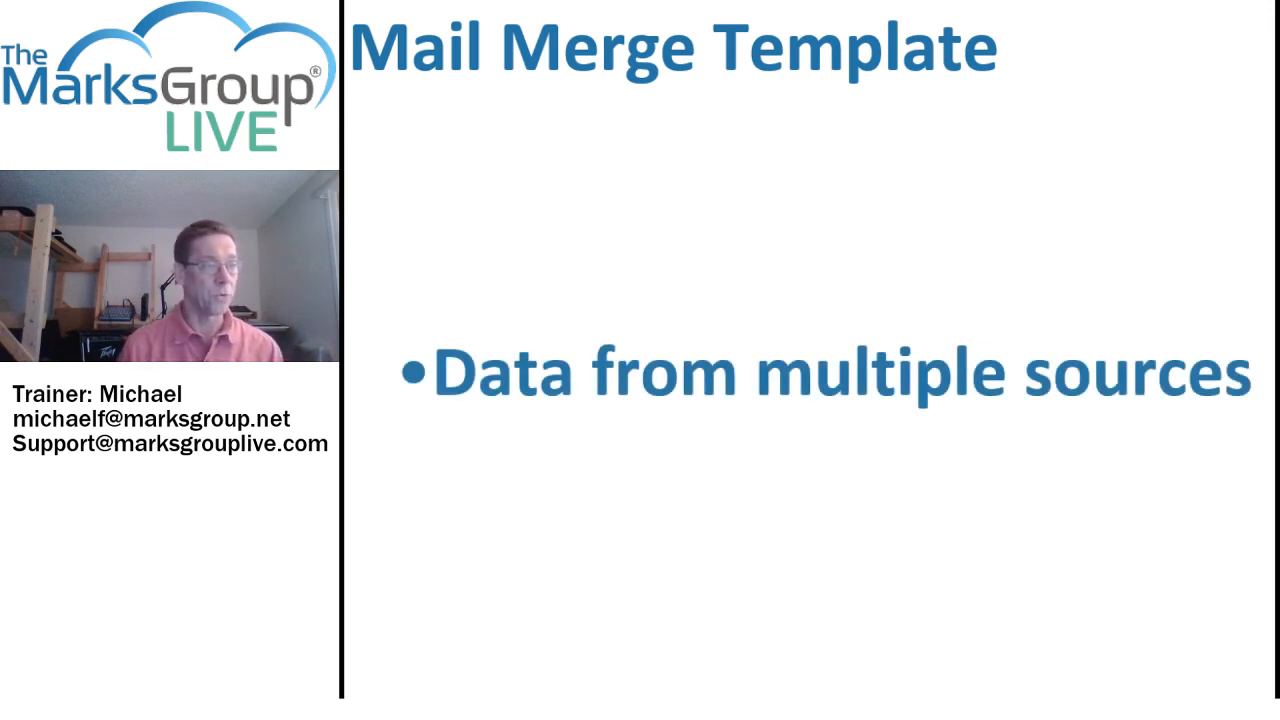
key("Right")
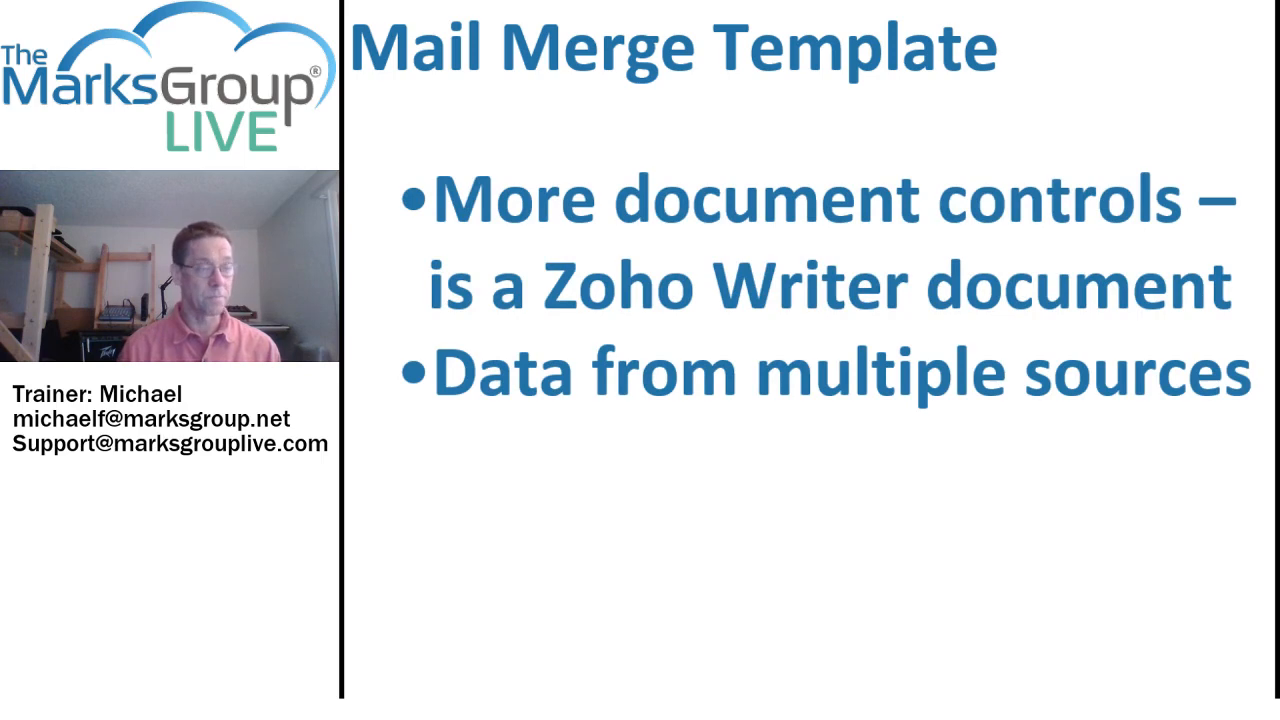
key("Right")
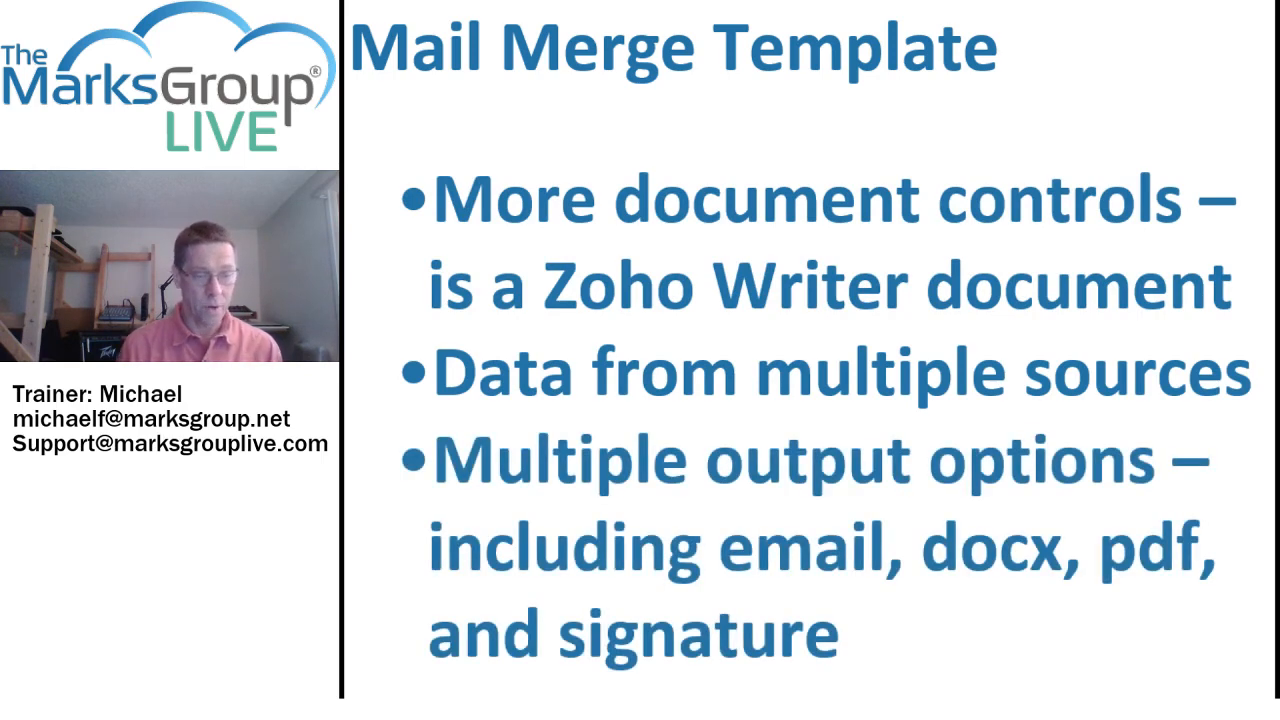
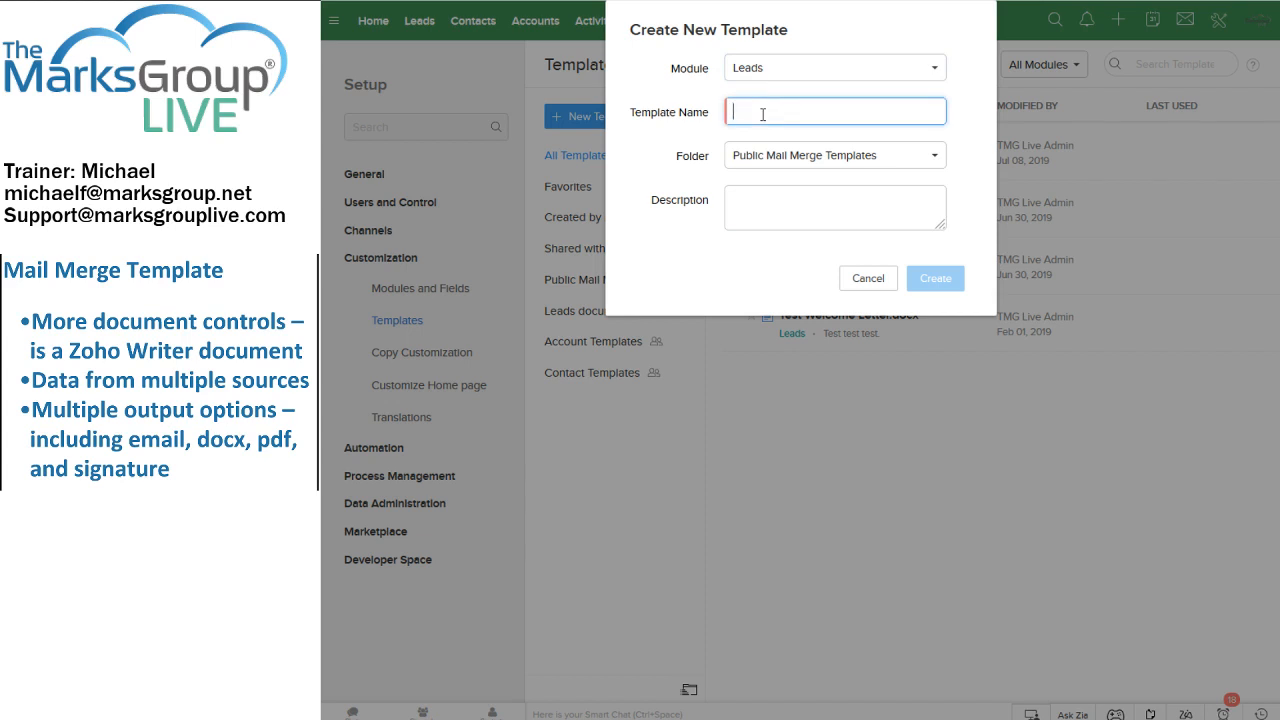
Step: Create a blank Leads mail merge template named "New Mail Merge - mf" in the Public Mail Merge Templates folder
type("Ne")
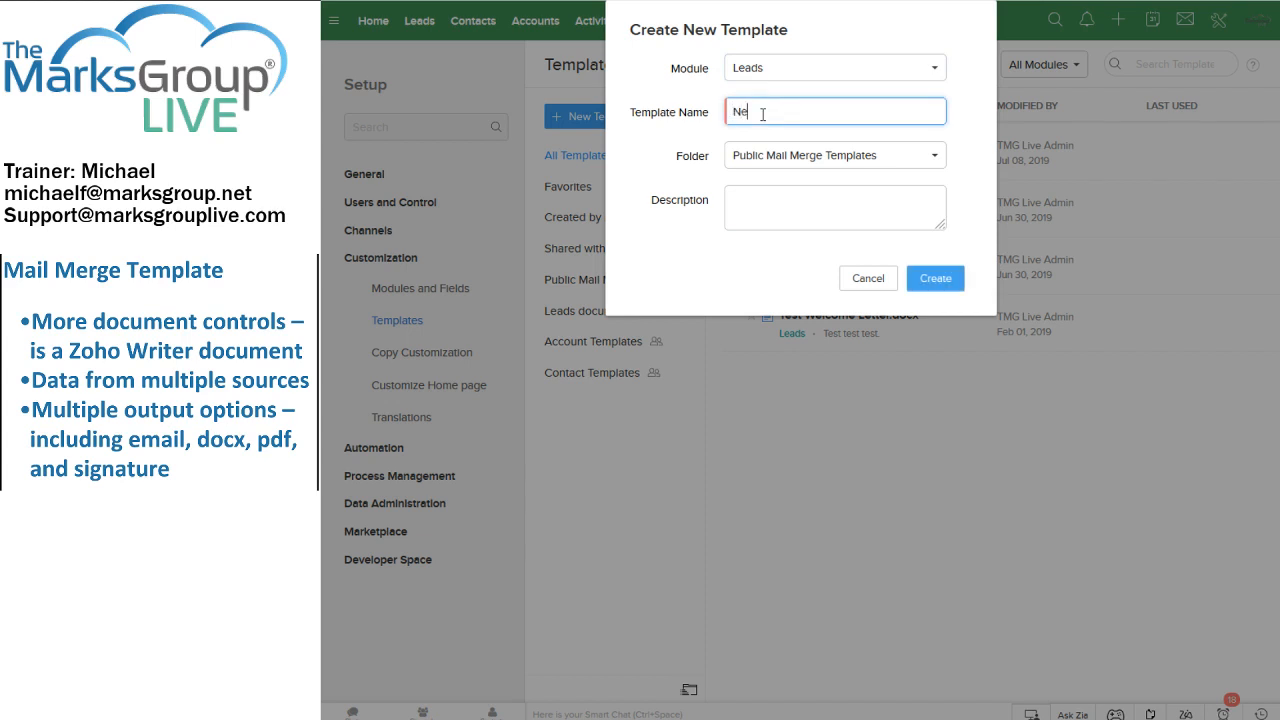
type("w Mail Merge - mf")
left_click(921, 278)
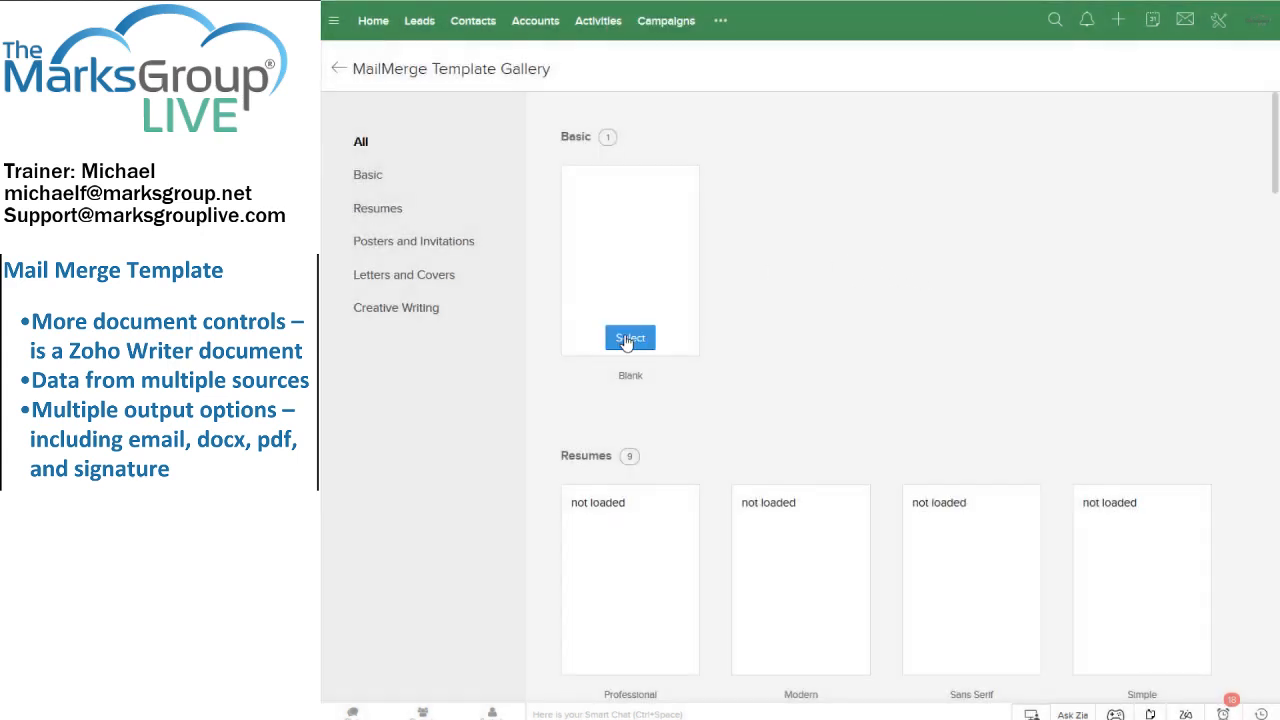
left_click(629, 335)
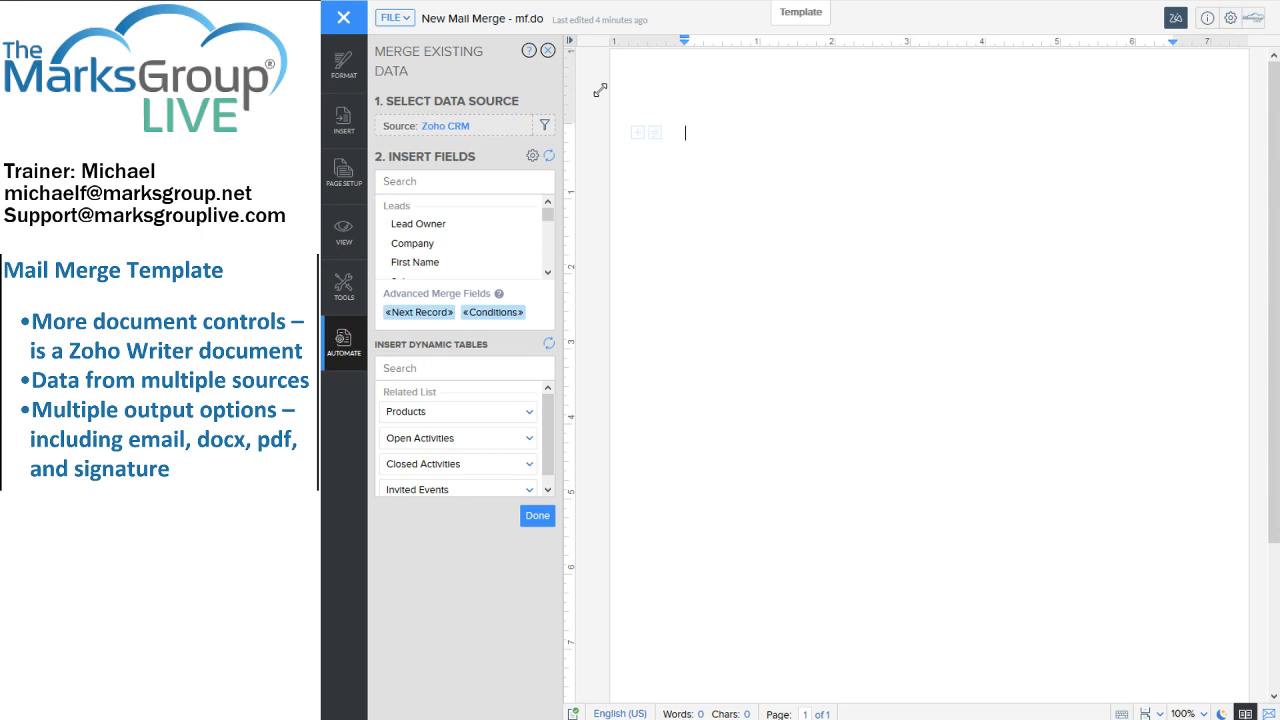
Step: Write the greeting "Dear" followed by a single Leads First Name merge field and a comma
type("Dear")
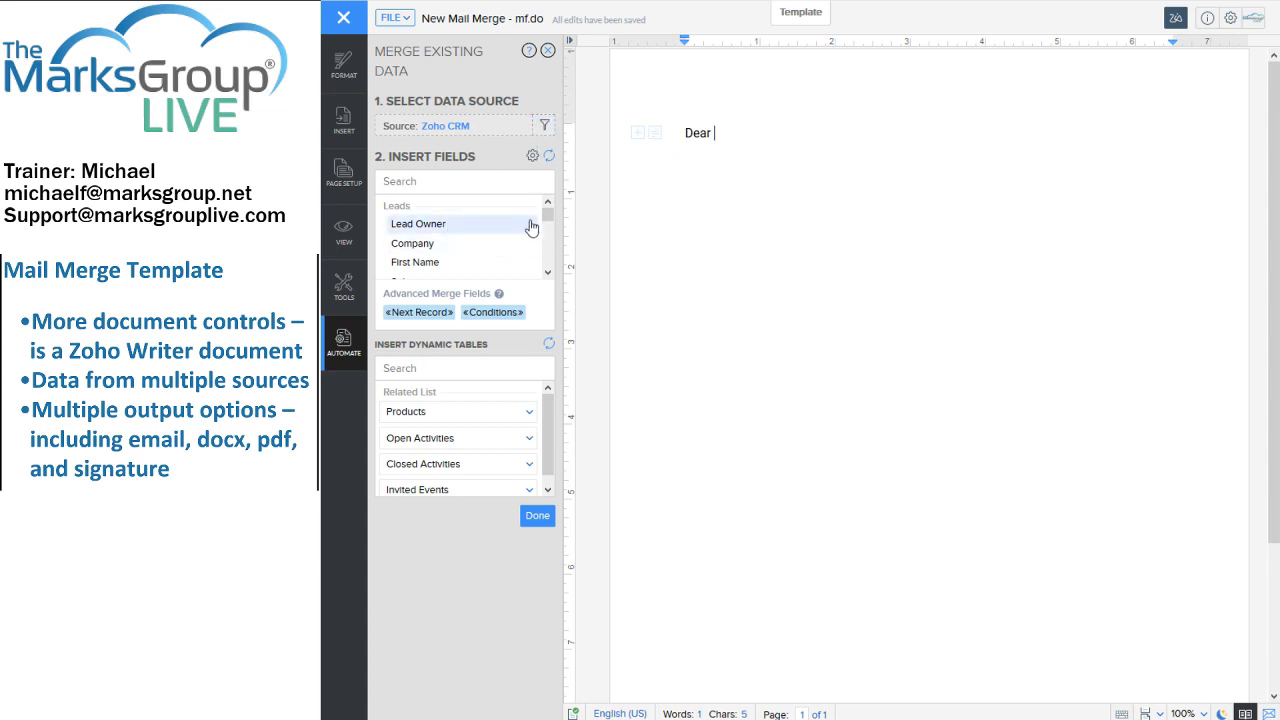
left_click(465, 178)
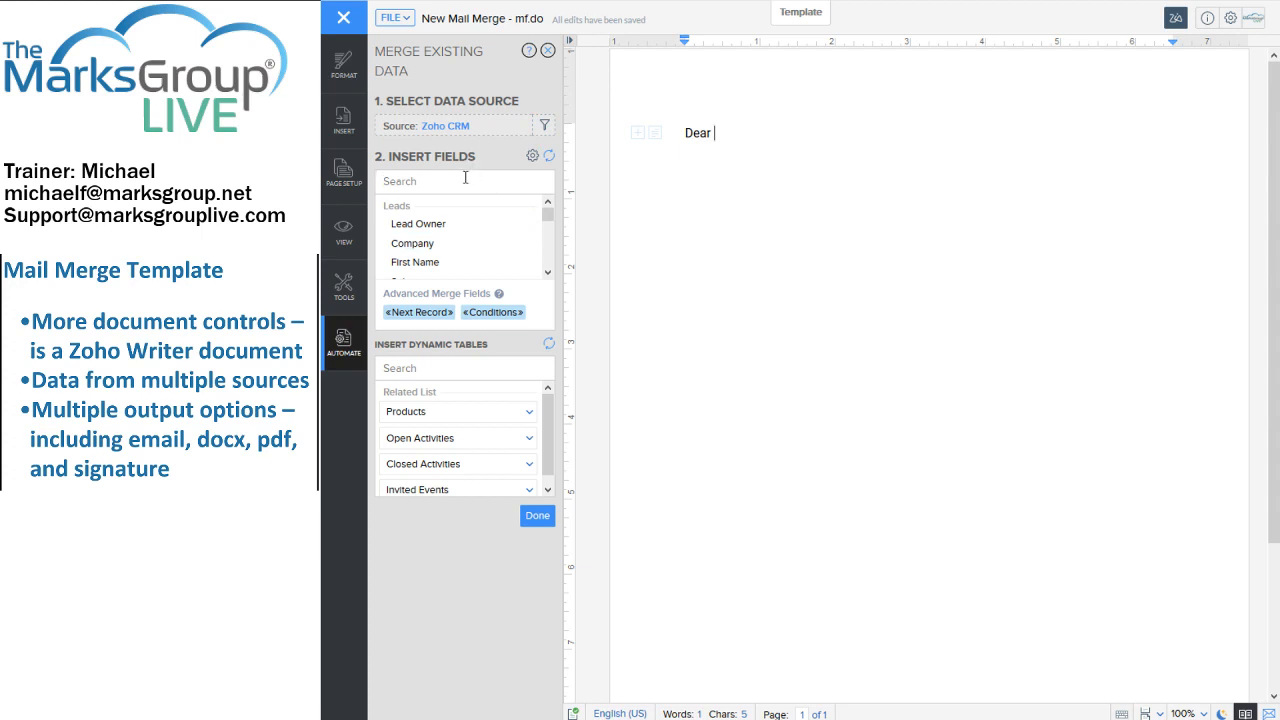
type("firs")
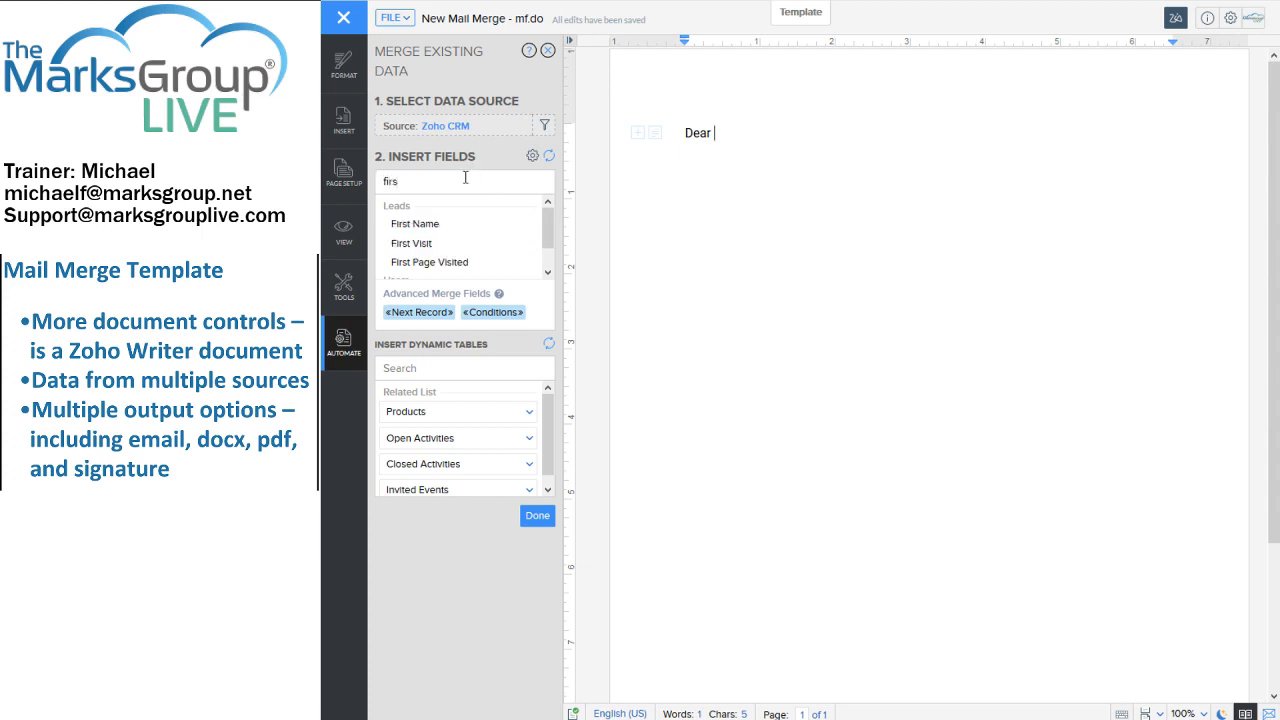
double_click(425, 233)
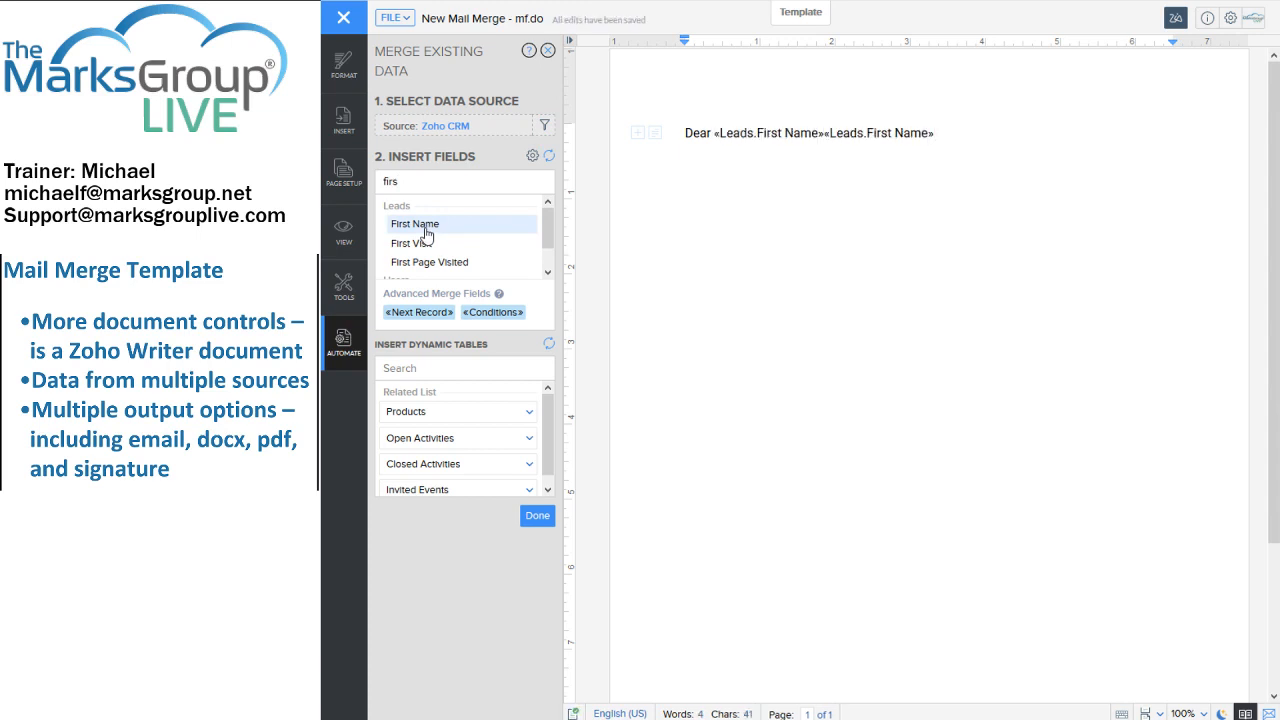
key("BackSpace")
key("BackSpace")
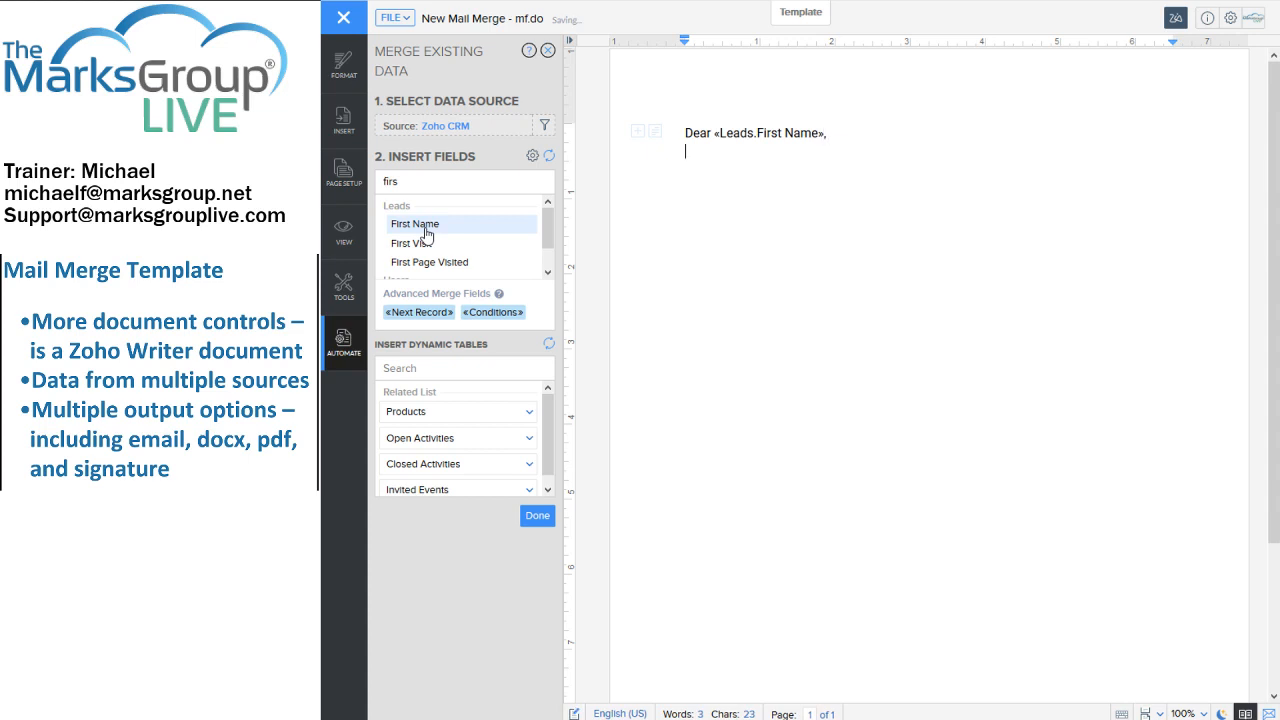
Step: Write "How would you like to be the next mayor of" on the line below the greeting
type("How would you like to the b")
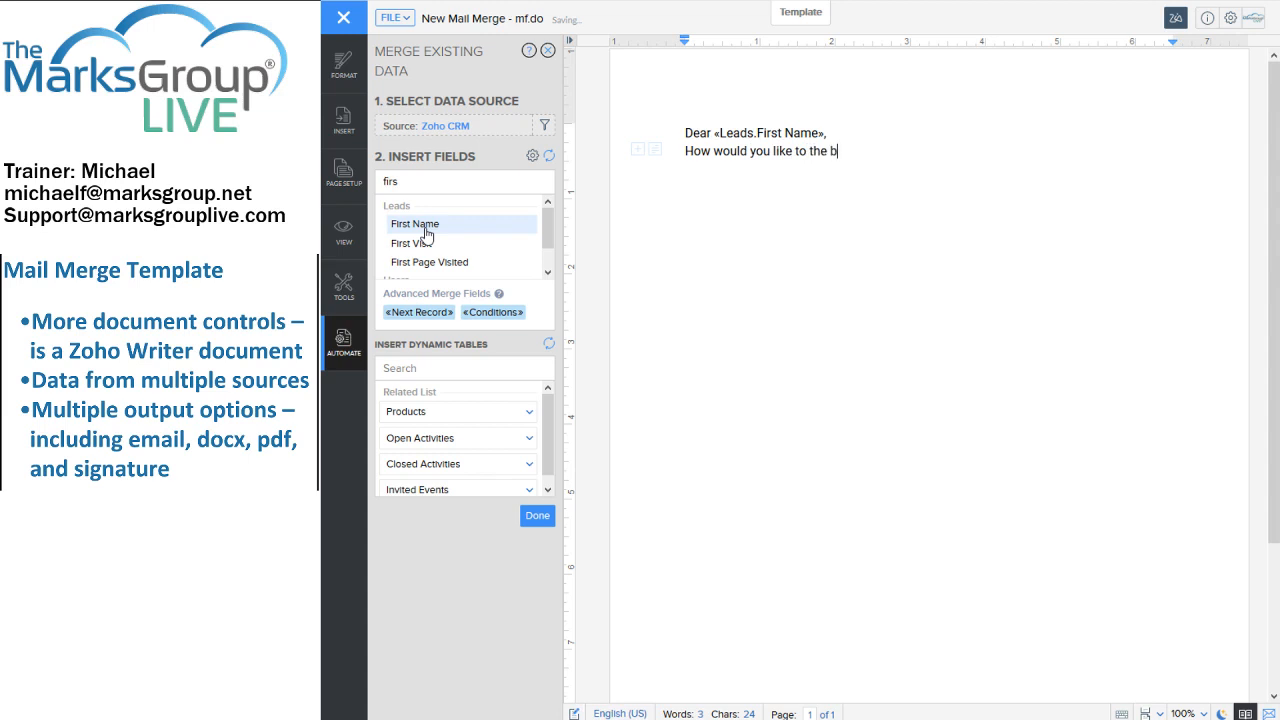
key("BackSpace")
key("BackSpace")
key("BackSpace")
key("BackSpace")
key("BackSpace")
type("be the ")
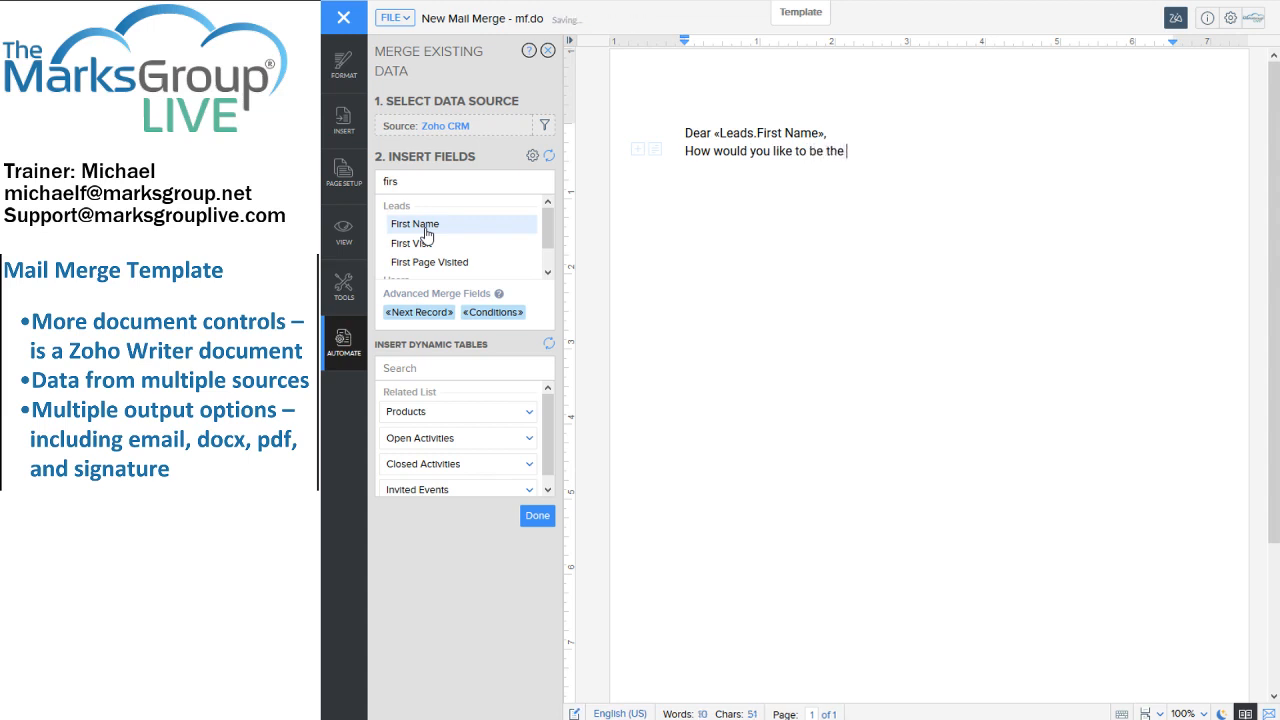
type("next mayor of")
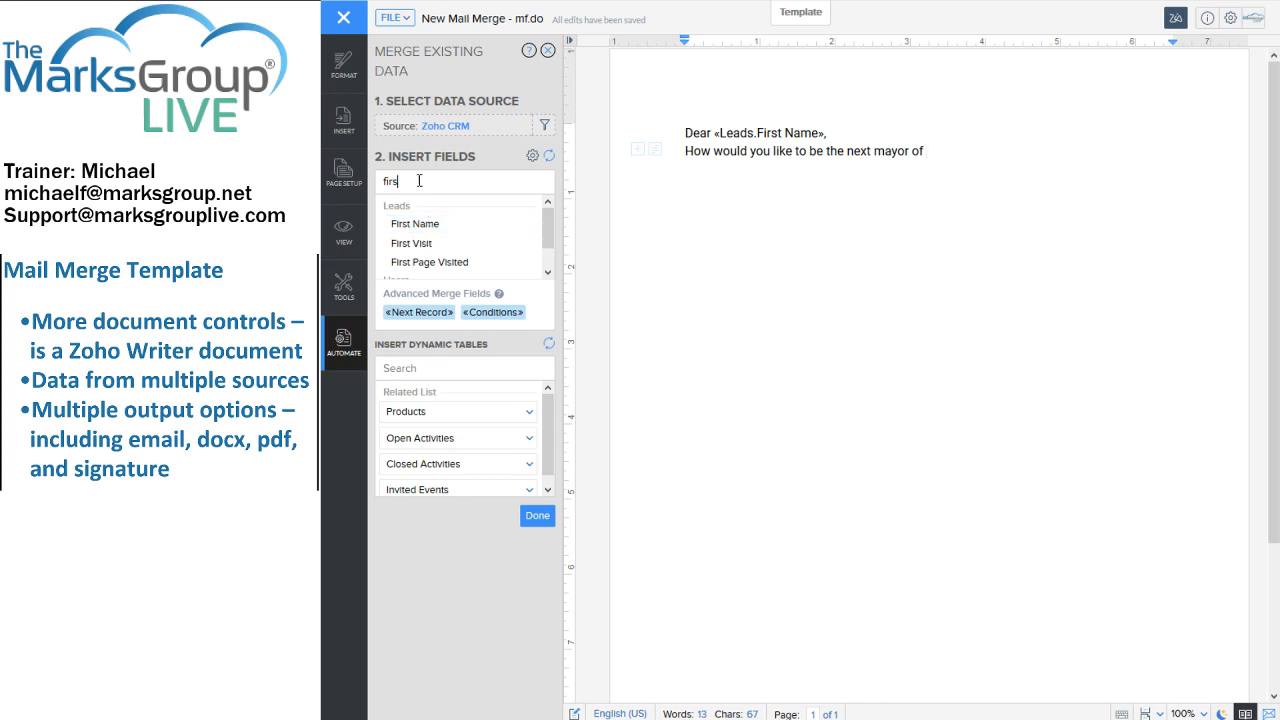
Step: Complete the mayor question with the Leads City merge field and a question mark, leaving a blank line below
double_click(419, 180)
type("cit")
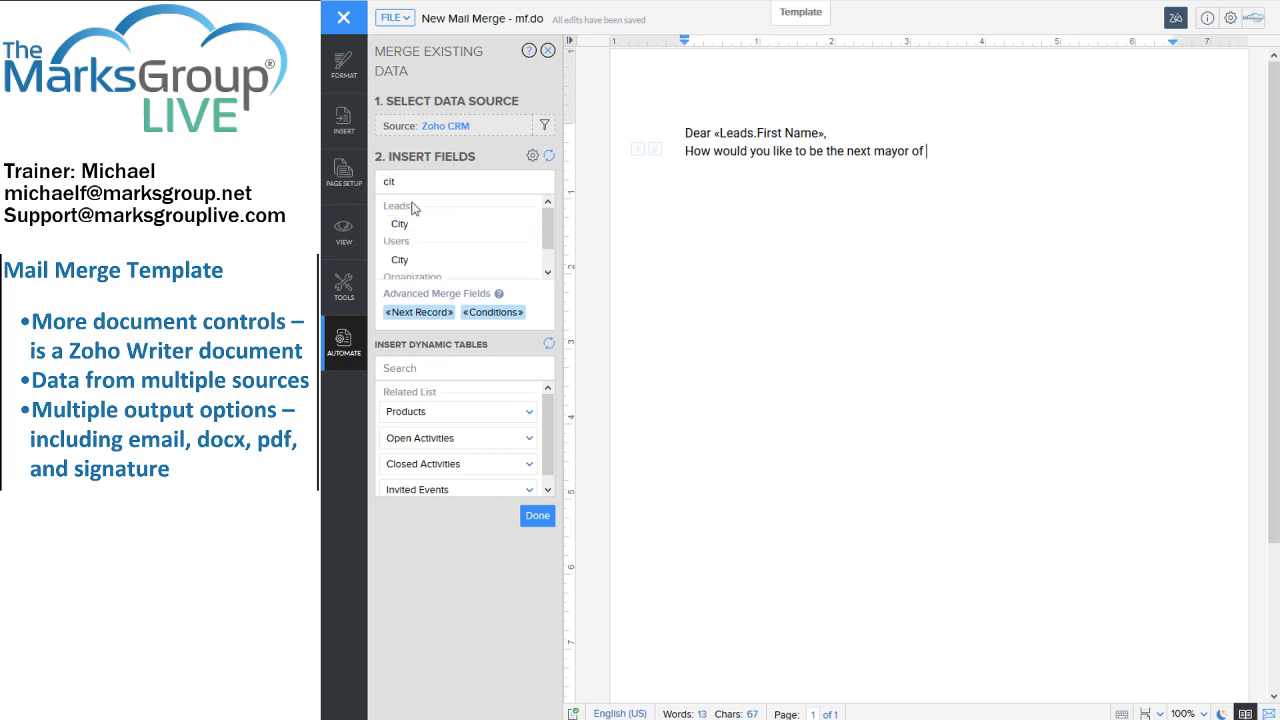
left_click(400, 223)
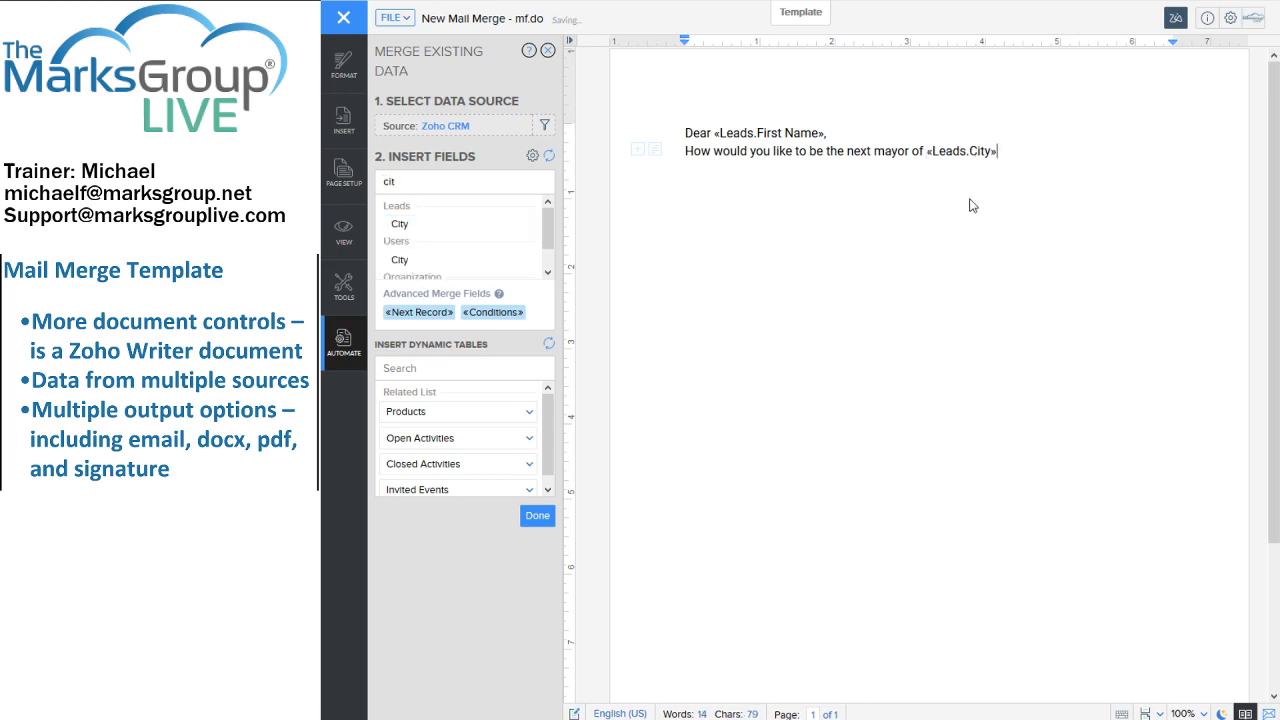
type("?")
key("Return")
key("Return")
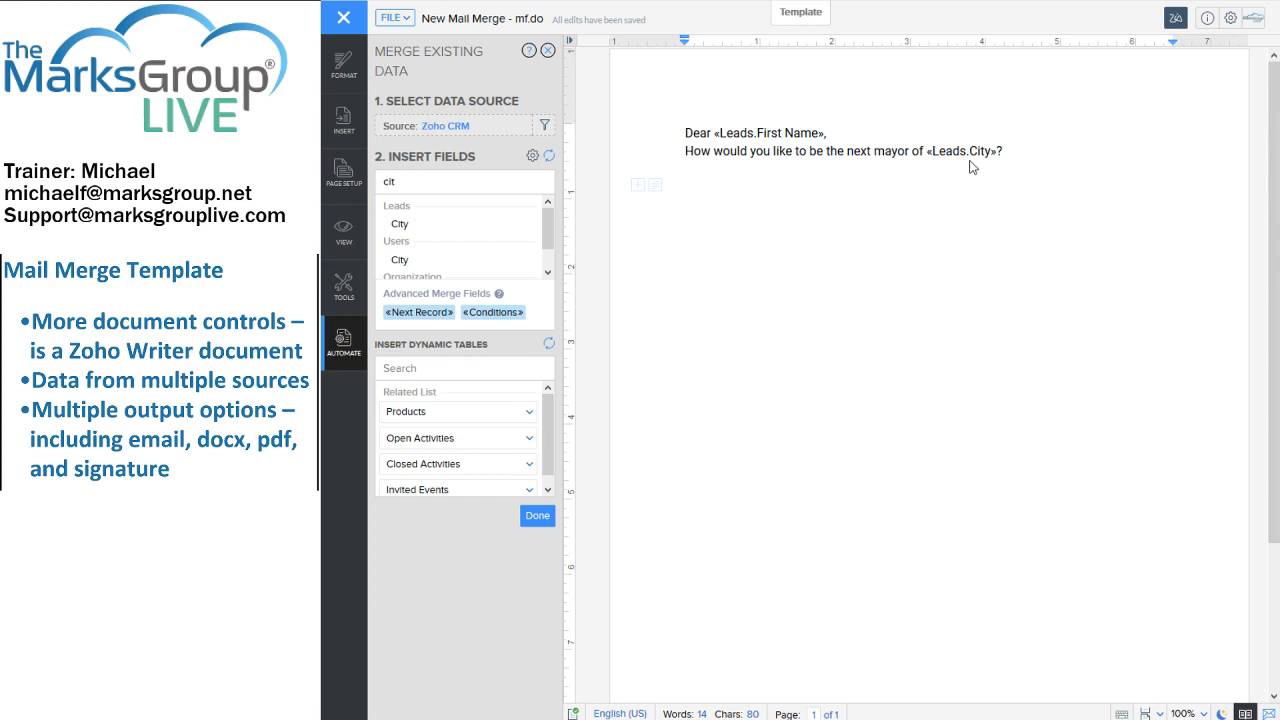
Step: Insert the Leads Company merge field on its own line below the question using the # shortcut list
type("#")
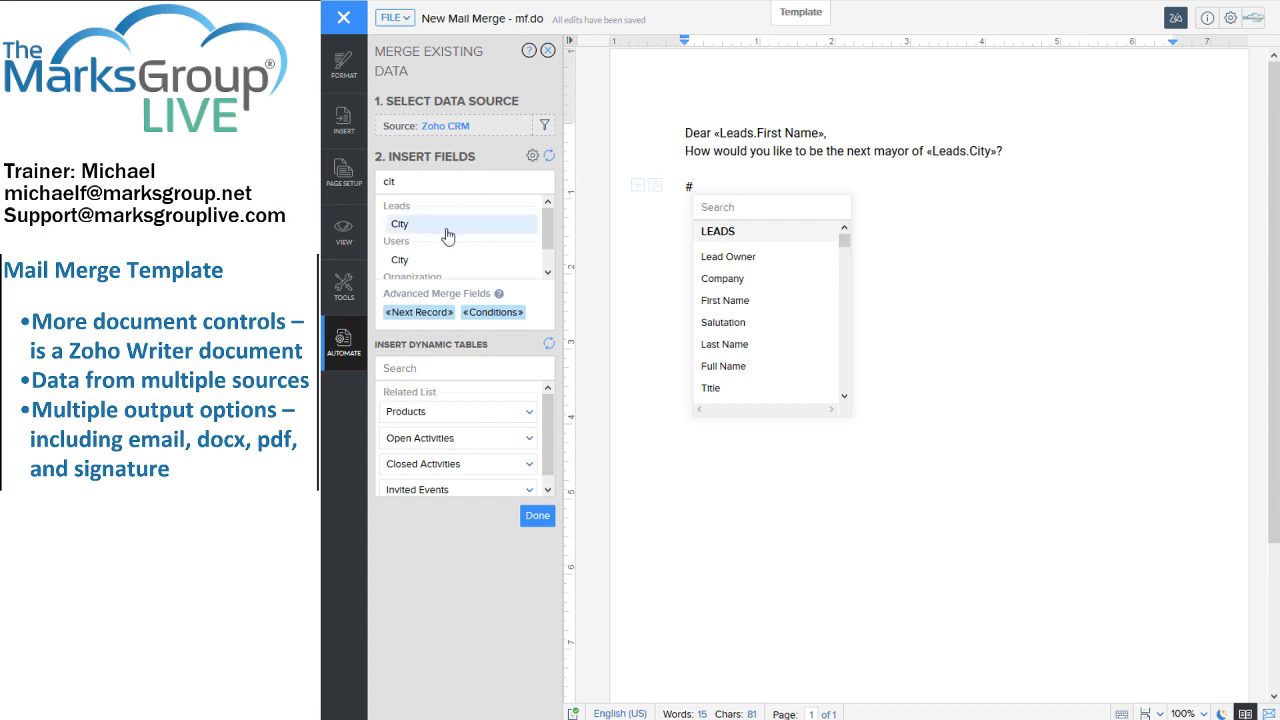
left_click(735, 279)
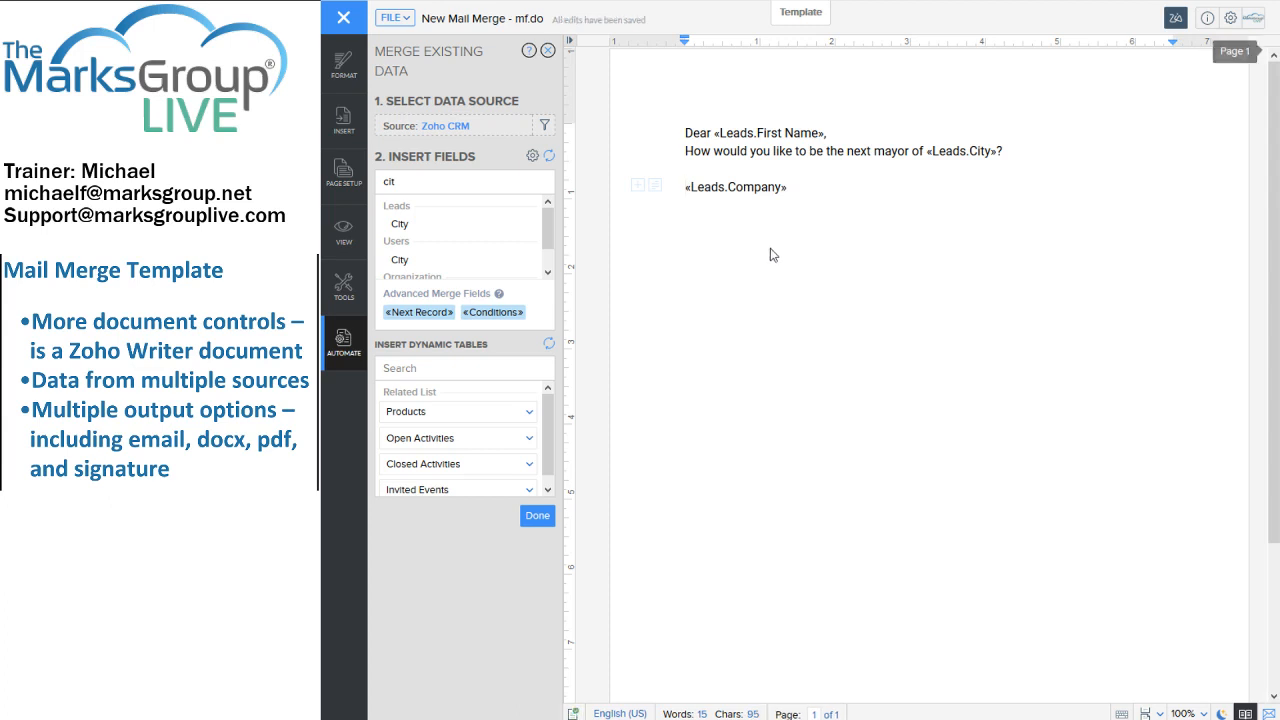
key("End")
key("Return")
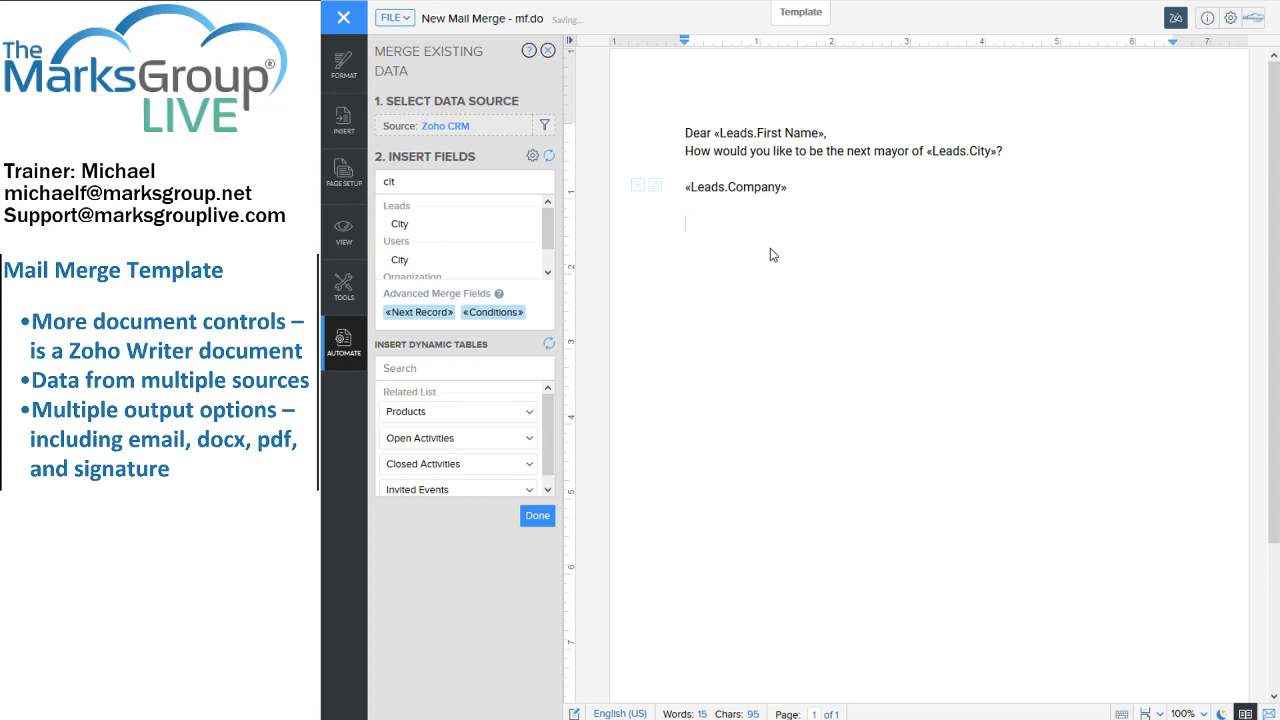
Step: Try a literal # in the line "# is the kind of symbol that confuses things!" below the company field, and delete that line
type("#")
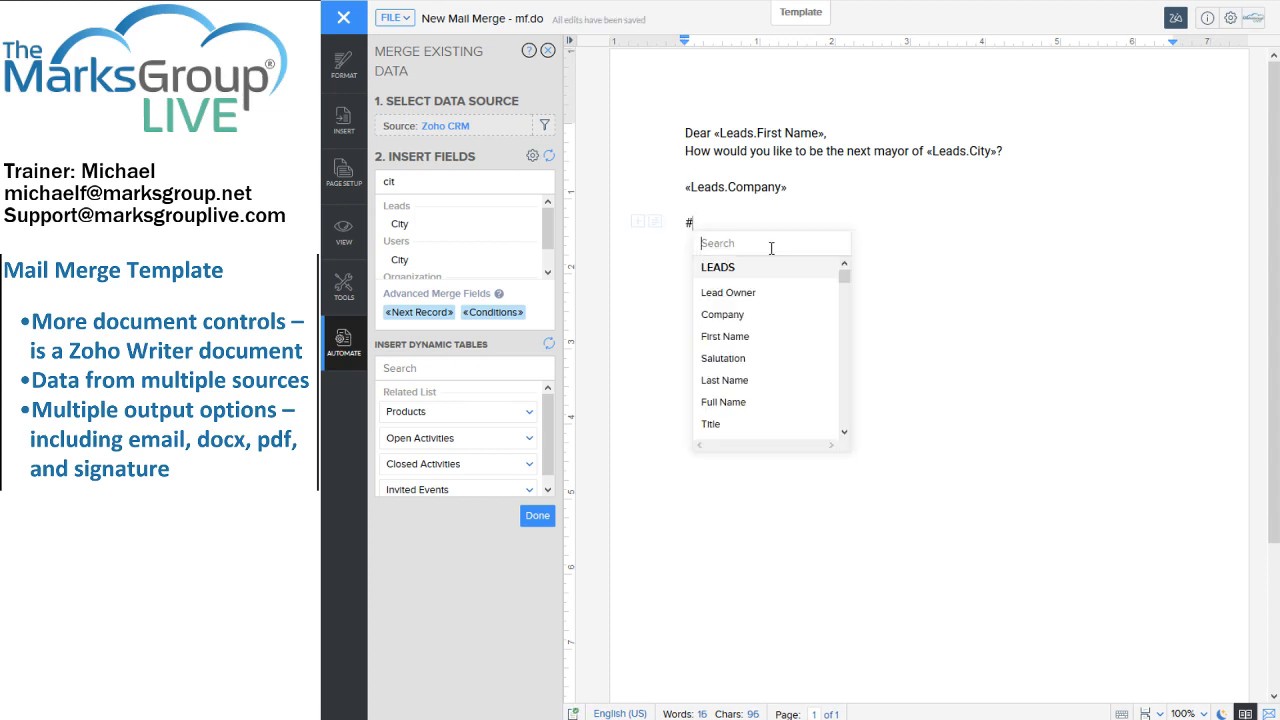
type("cf")
key("BackSpace")
key("BackSpace")
key("Escape")
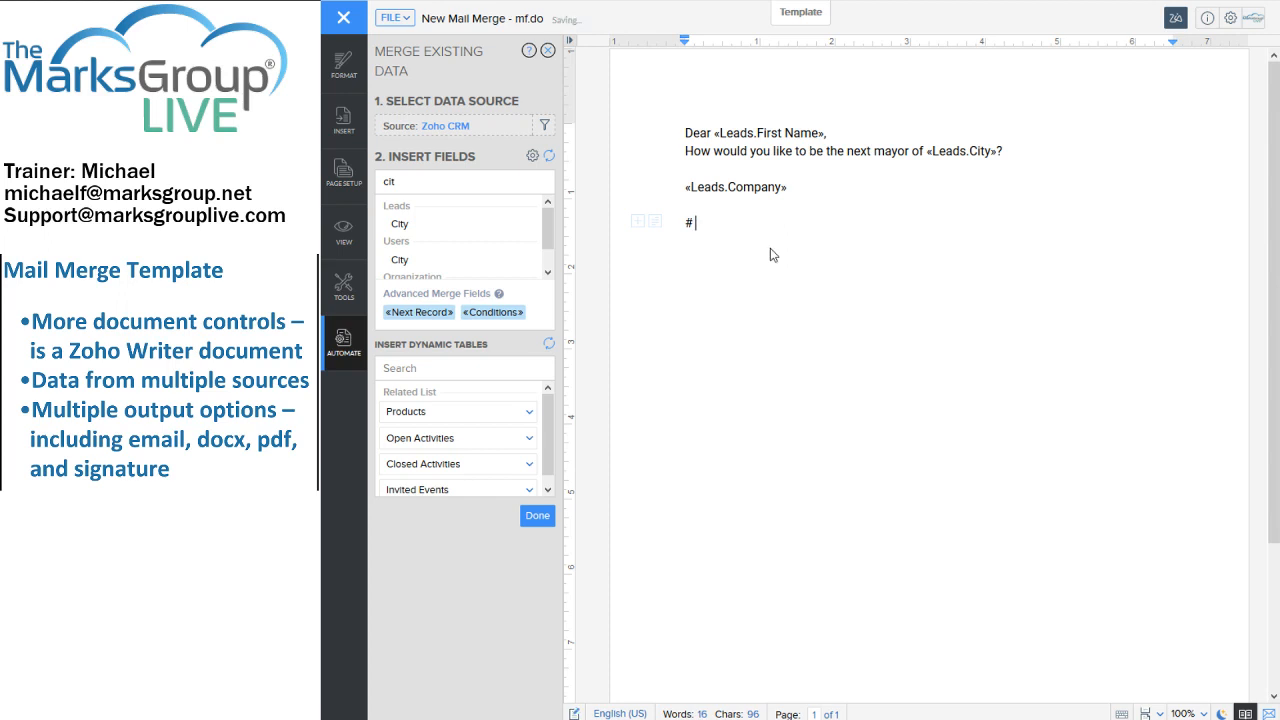
type("is the kind of symbol that con")
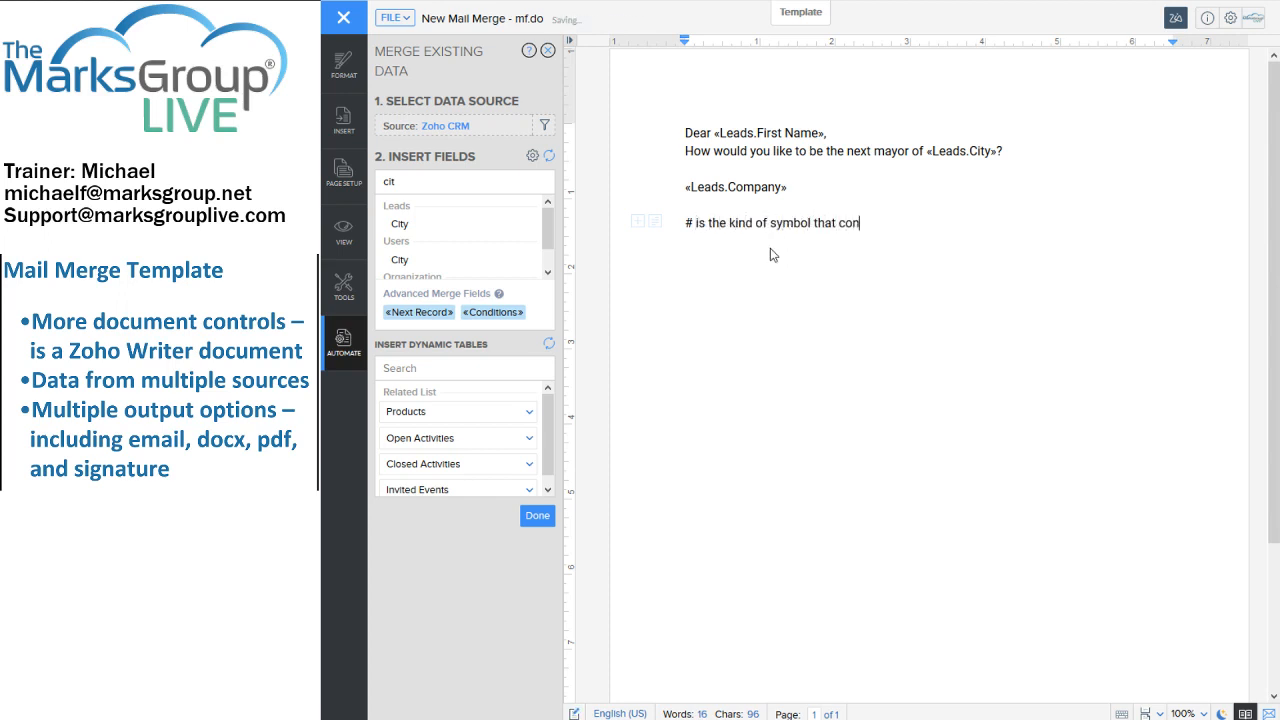
type("fuses things!")
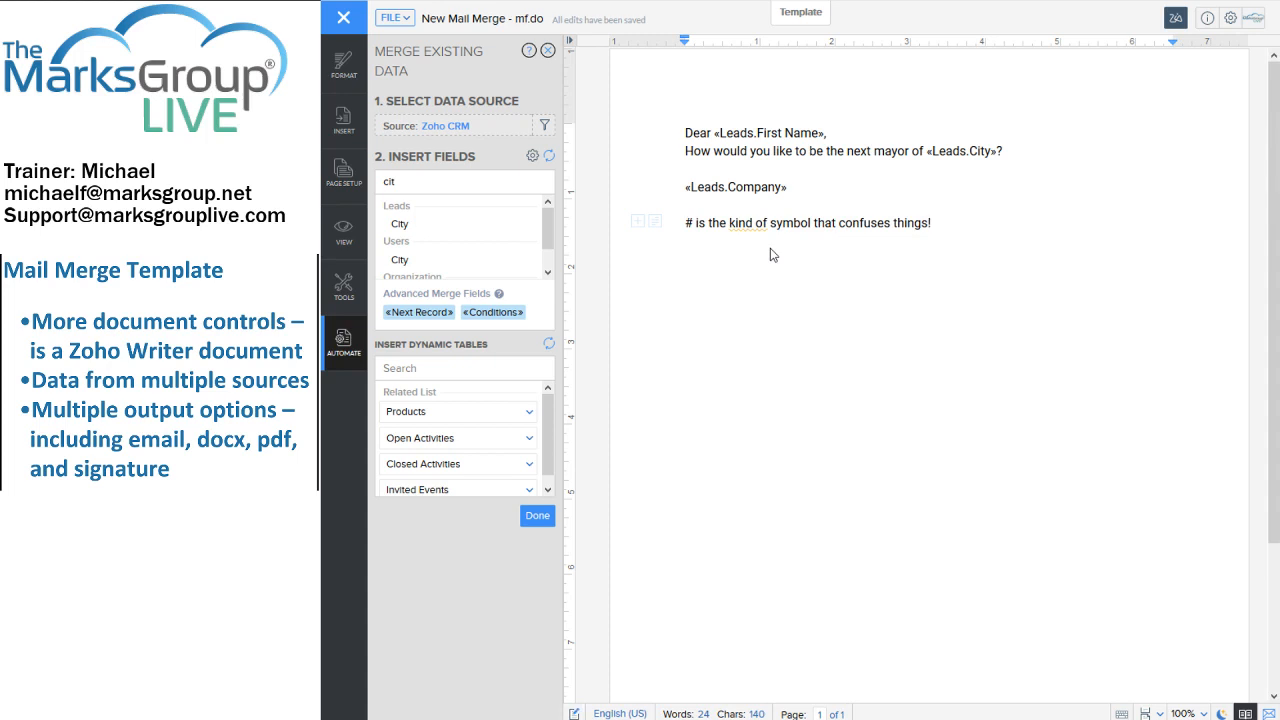
key("shift+Up")
key("shift+Up")
key("BackSpace")
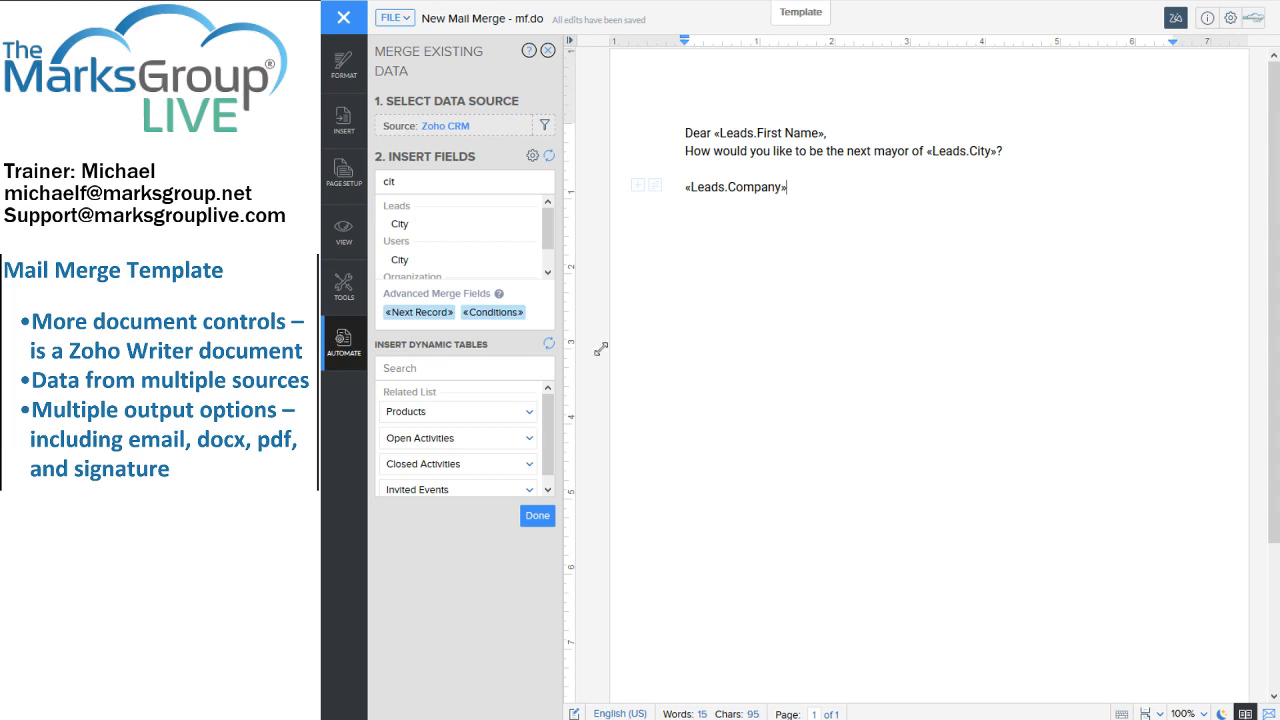
Step: Complete the mail merge template, return to the CRM template list, and open New Mail Merge - mf.docx for editing
left_click(539, 517)
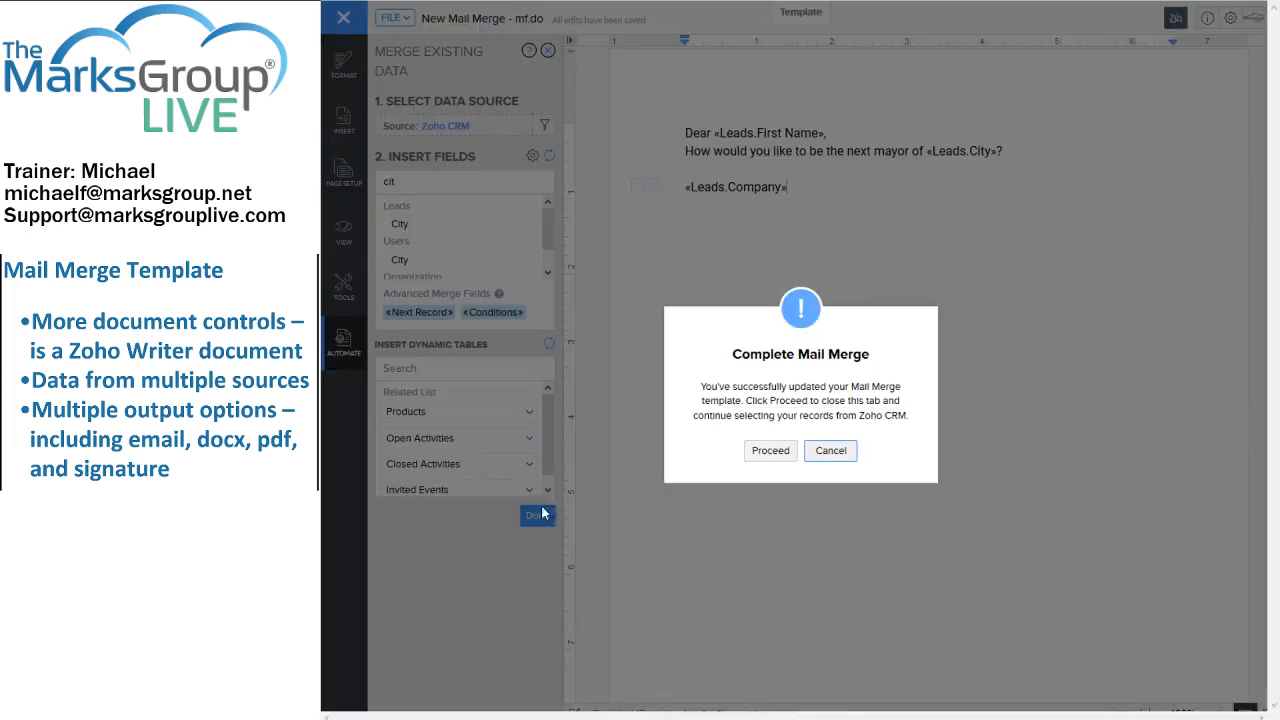
left_click(784, 454)
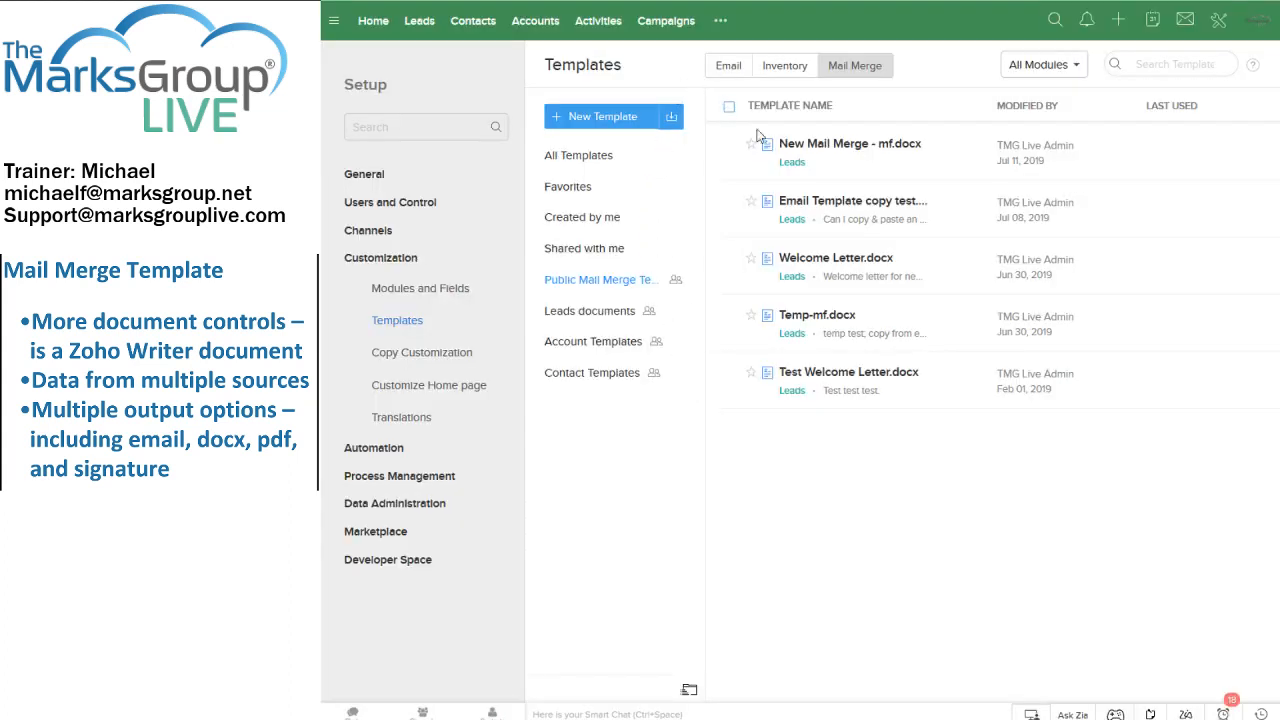
left_click(830, 150)
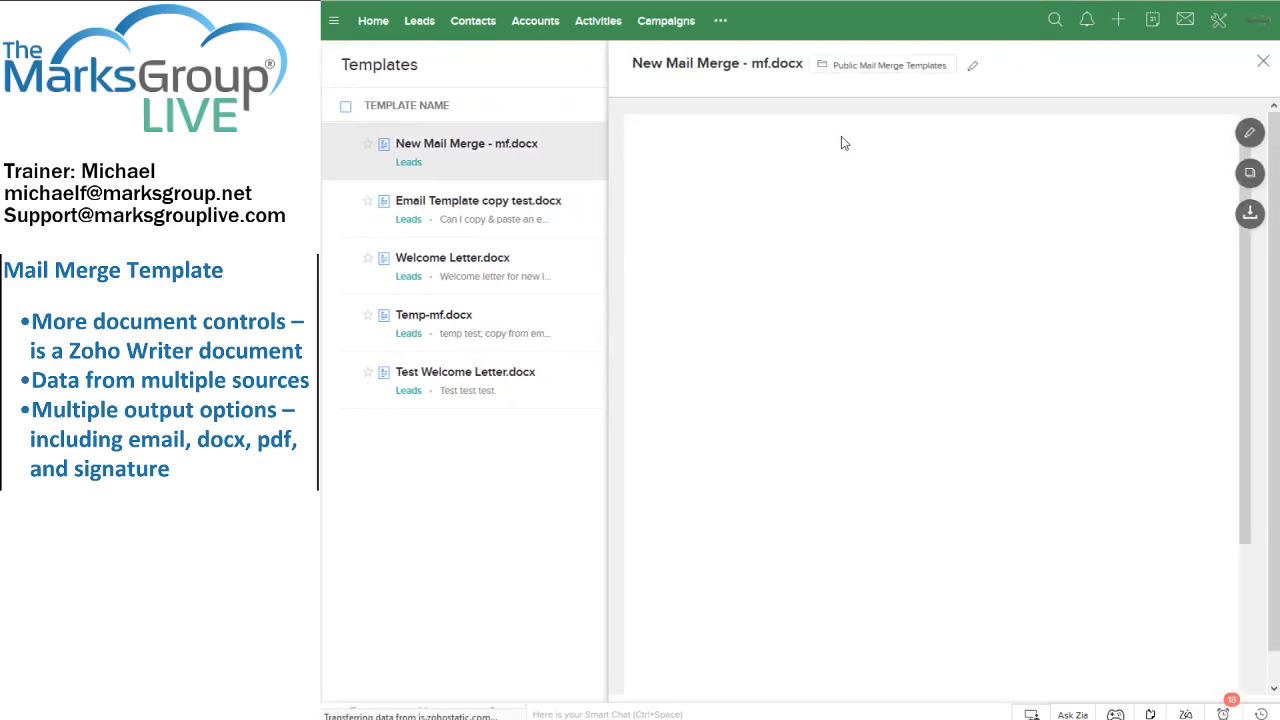
left_click(1251, 134)
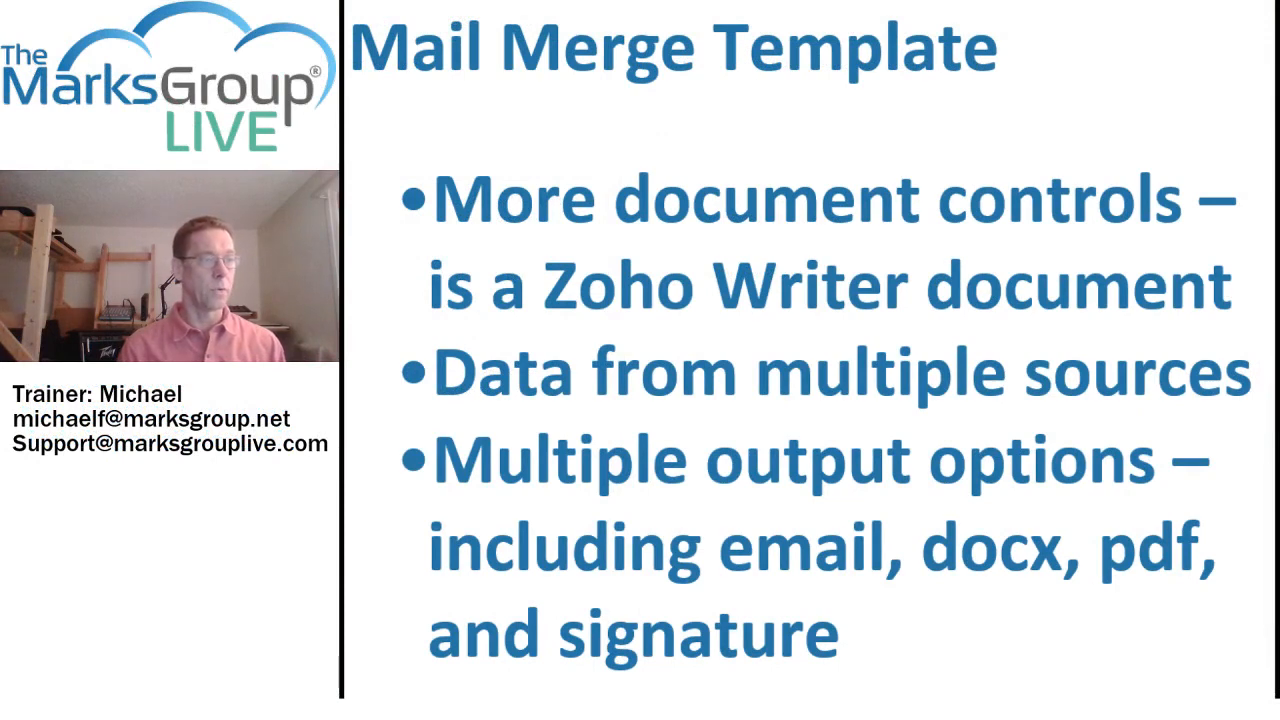
key("Right")
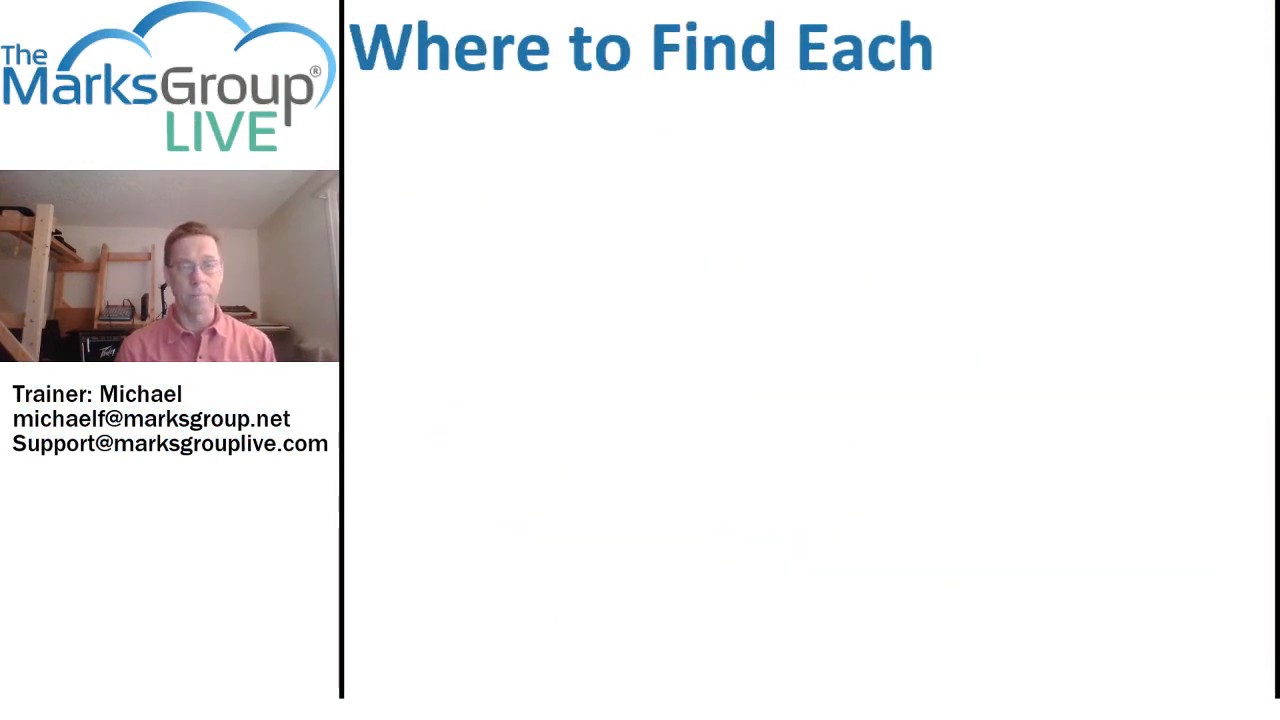
key("Right")
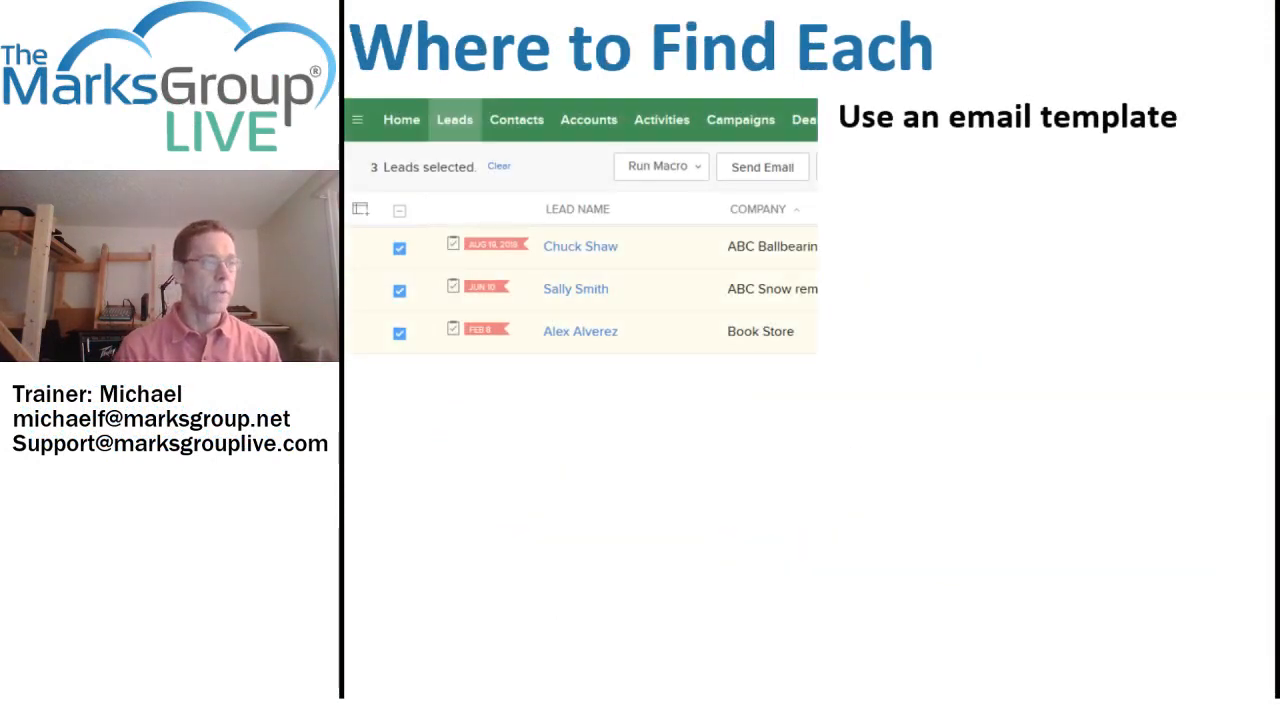
key("Right")
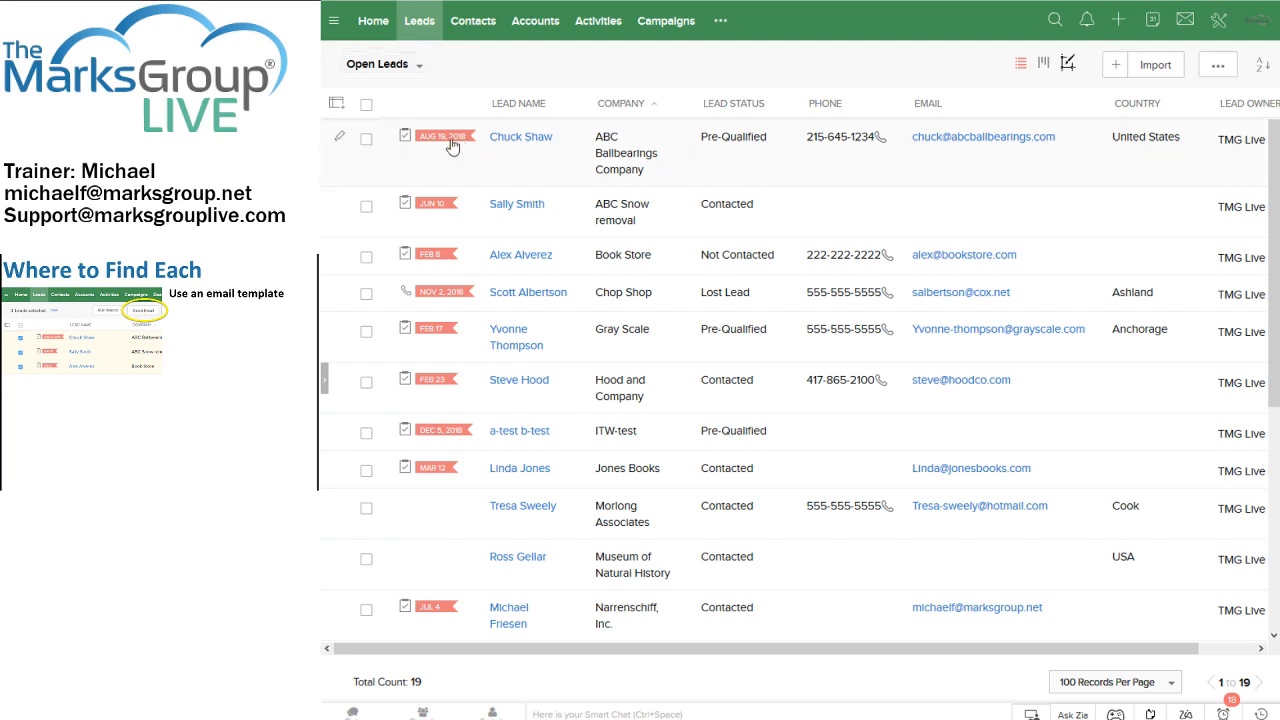
Step: Try to start an email to the ABC Ballbearings Company lead, and deselect that lead
left_click(367, 142)
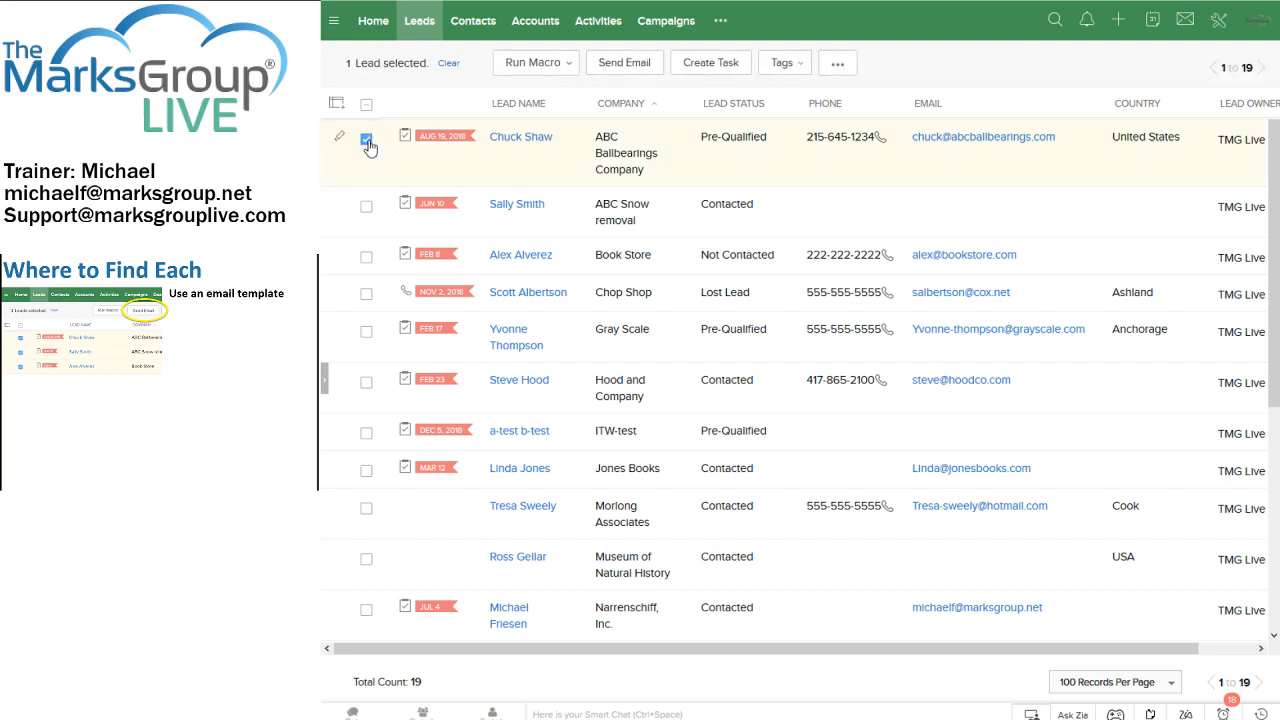
left_click(649, 66)
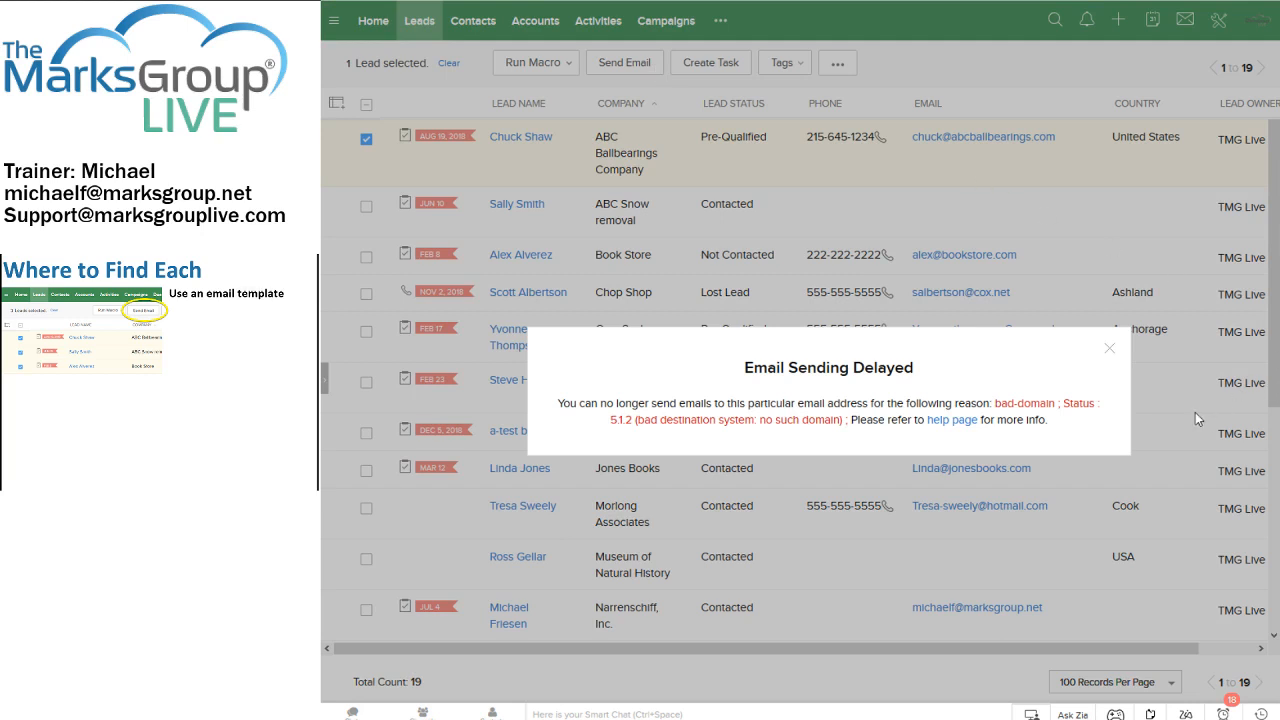
left_click(1111, 350)
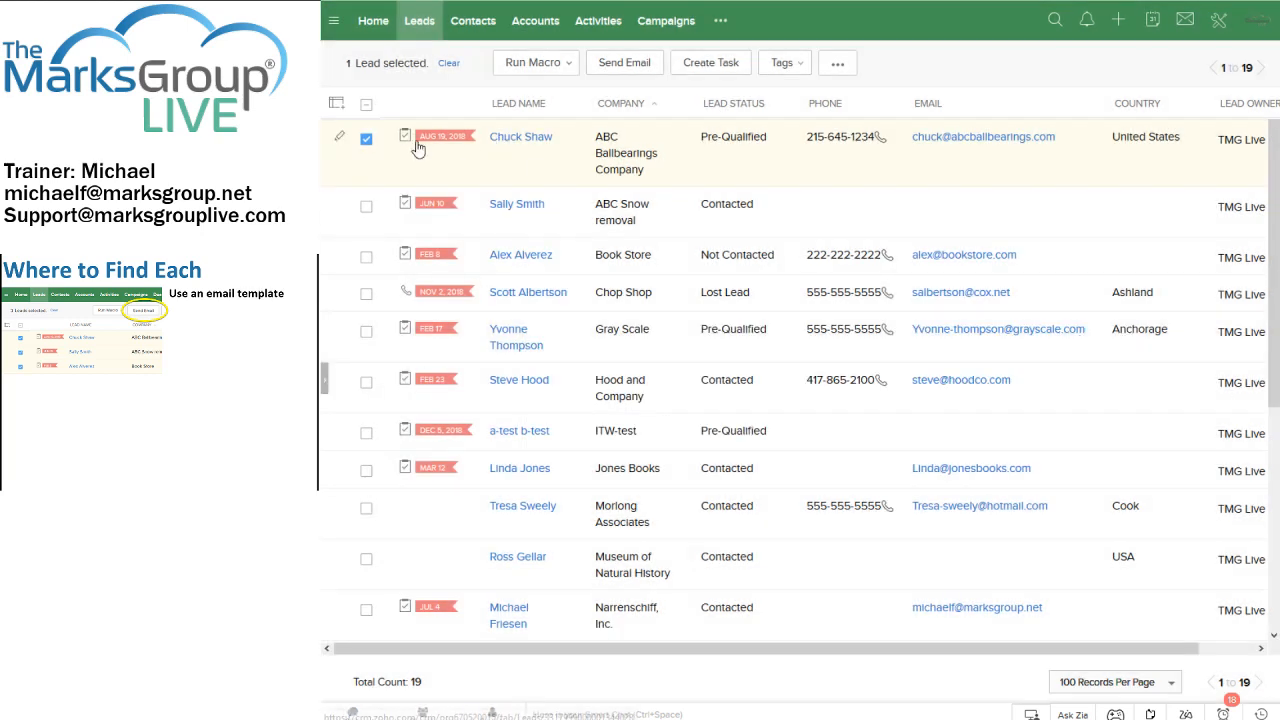
left_click(367, 140)
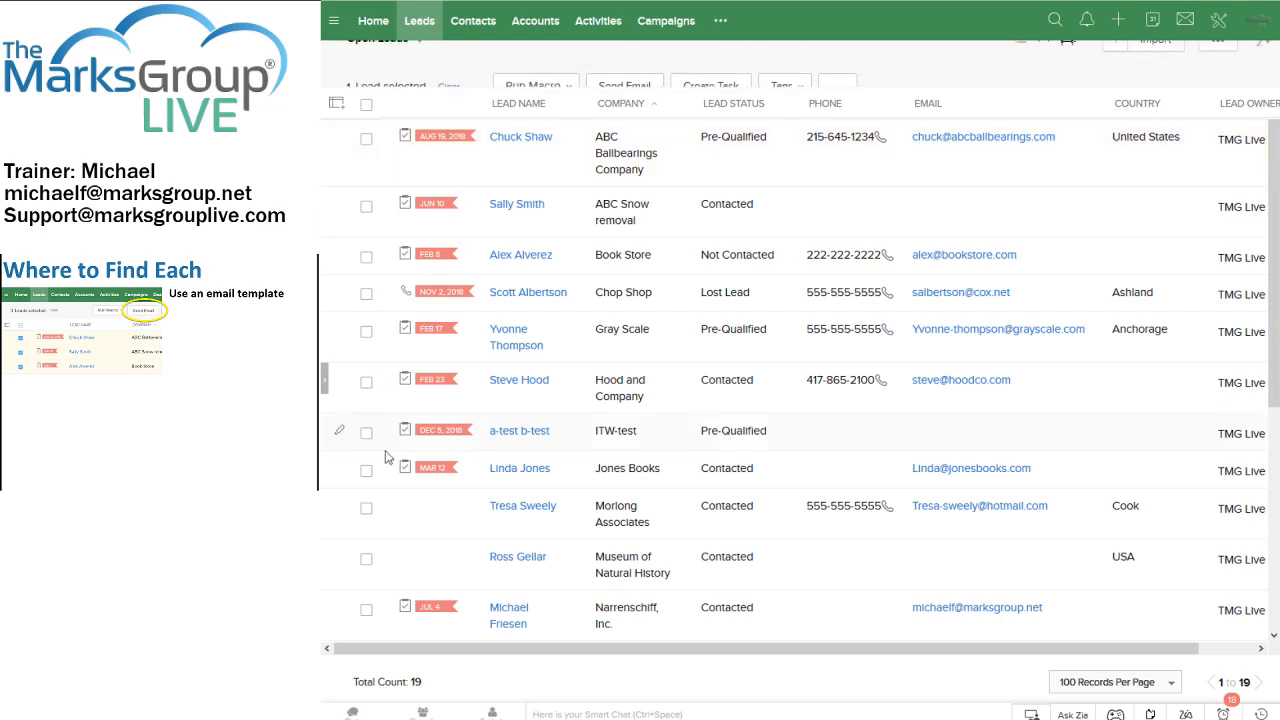
Step: Start an email to the Narrenschiff, Inc. lead using the "Want to be the mayor?" template, and close the draft unsent
left_click(366, 612)
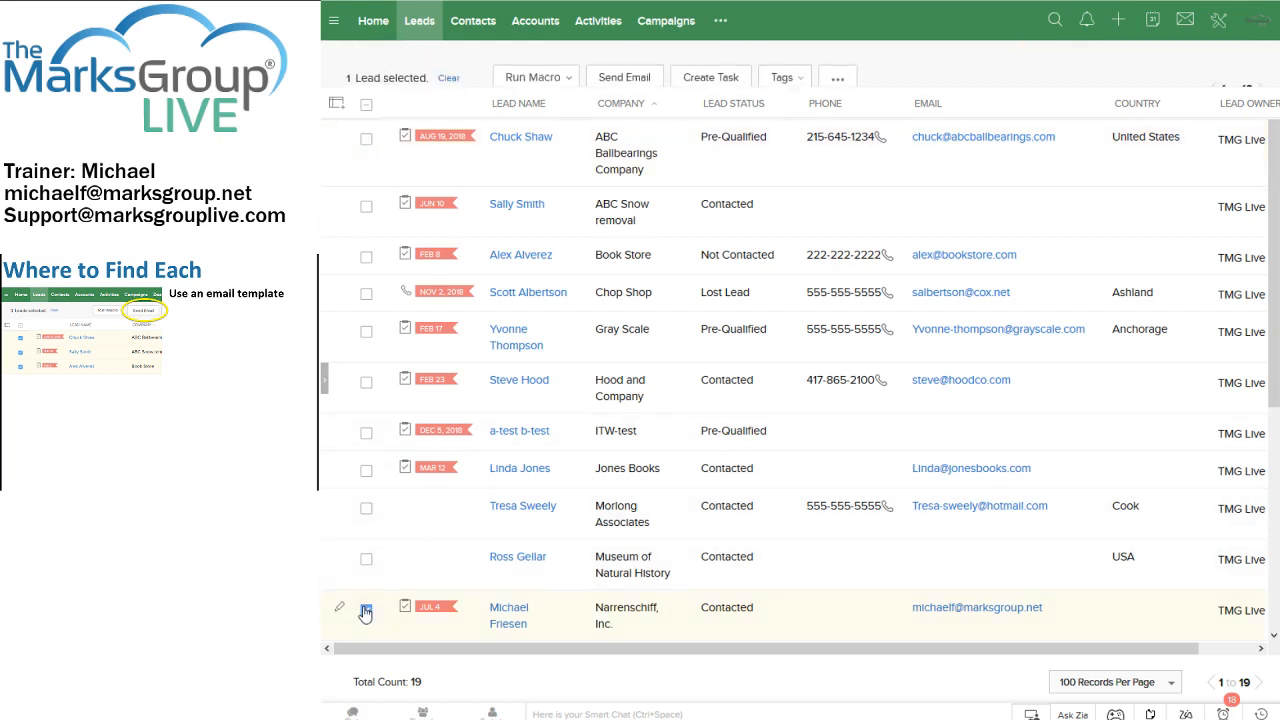
left_click(620, 61)
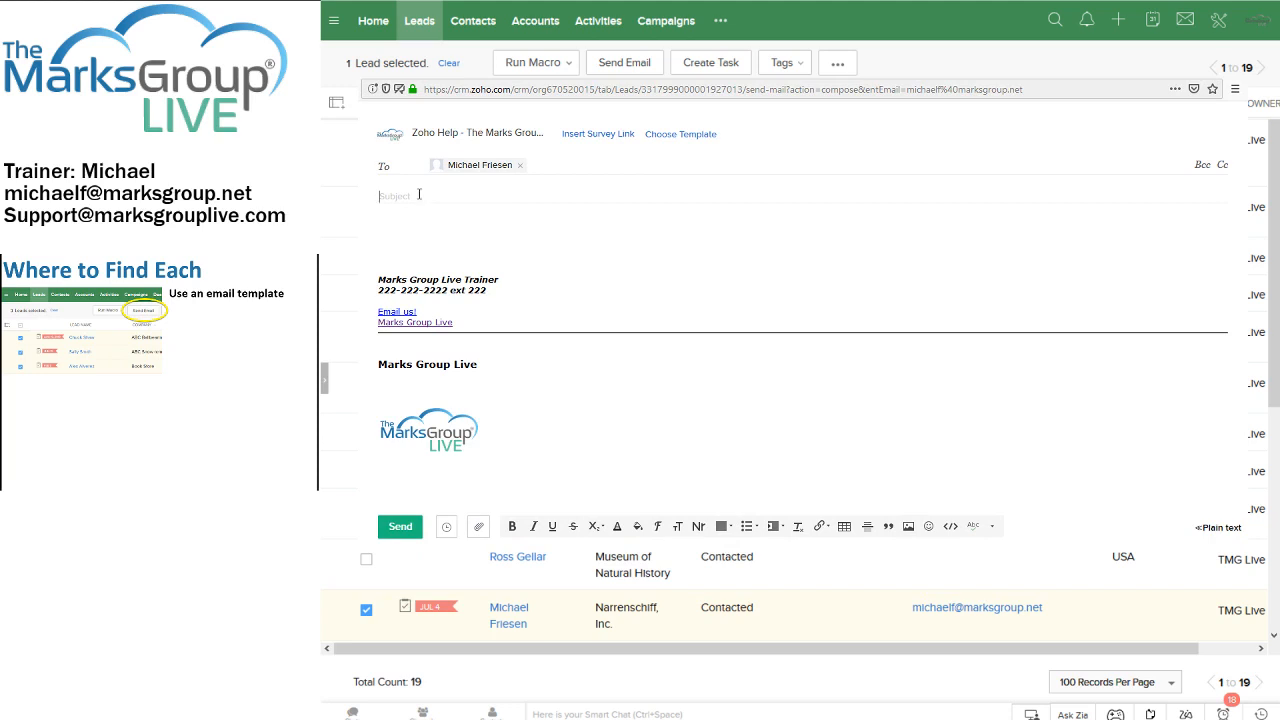
left_click(420, 250)
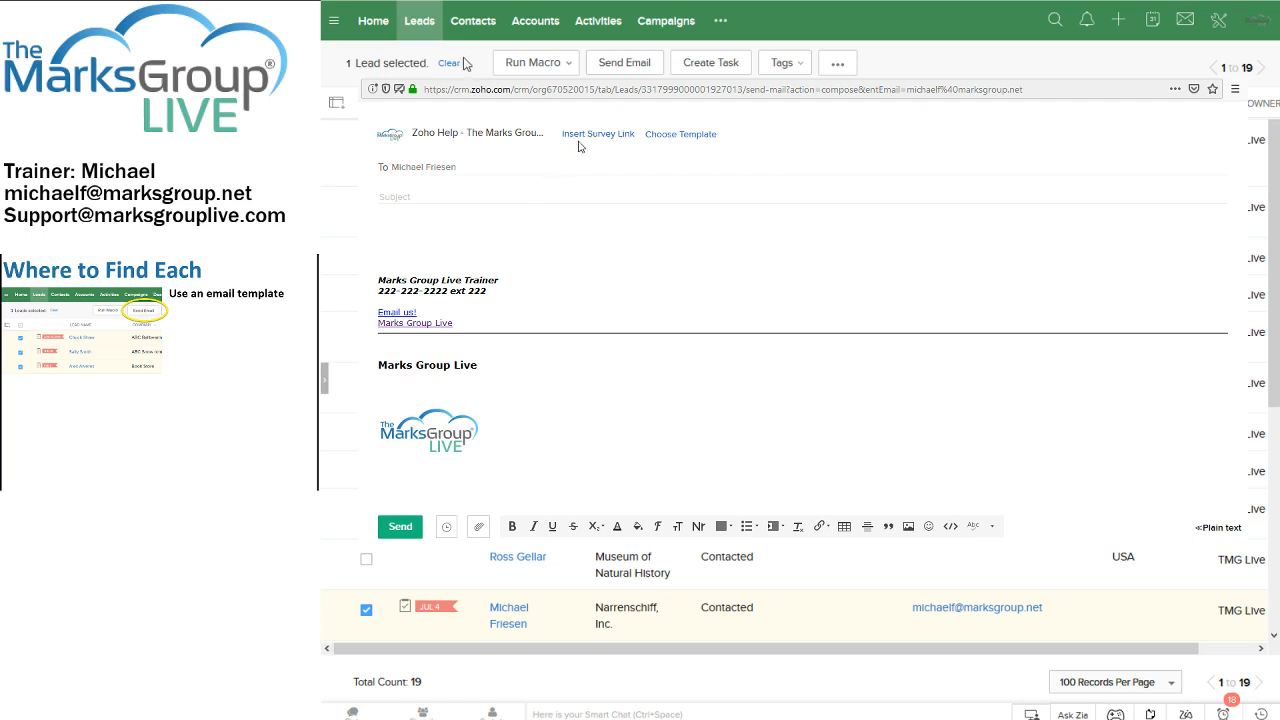
left_click(674, 138)
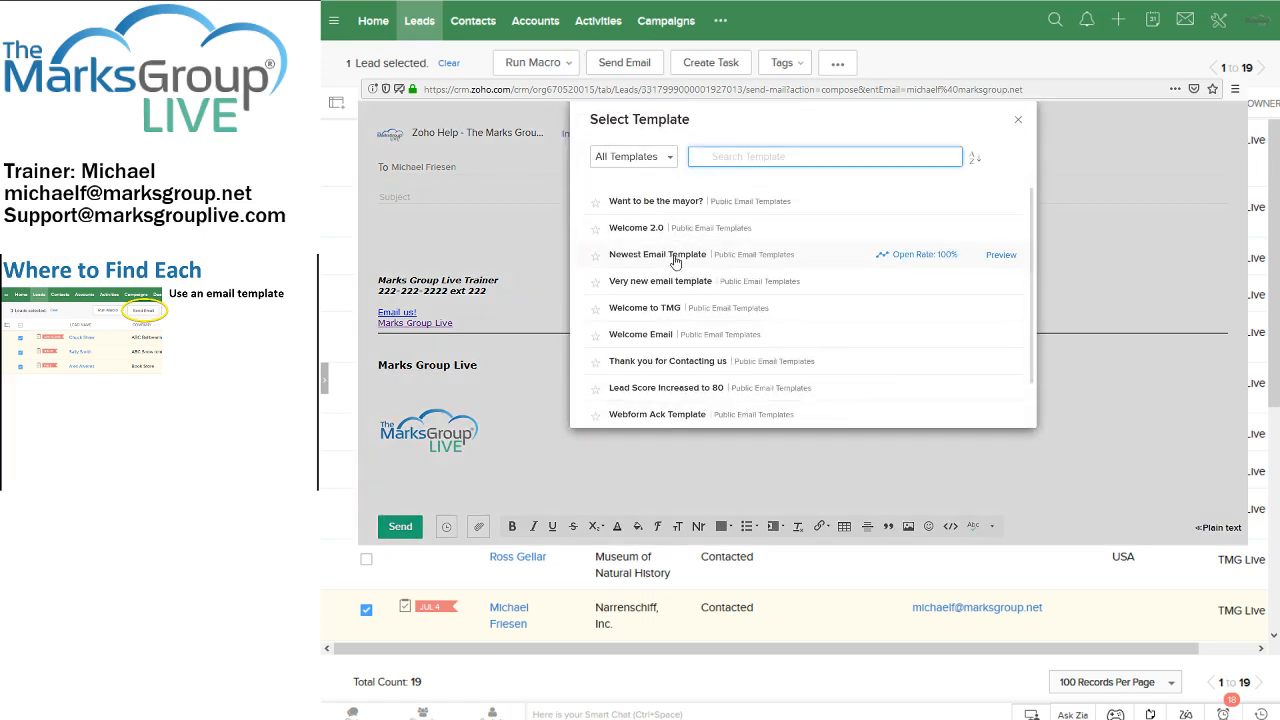
left_click(656, 201)
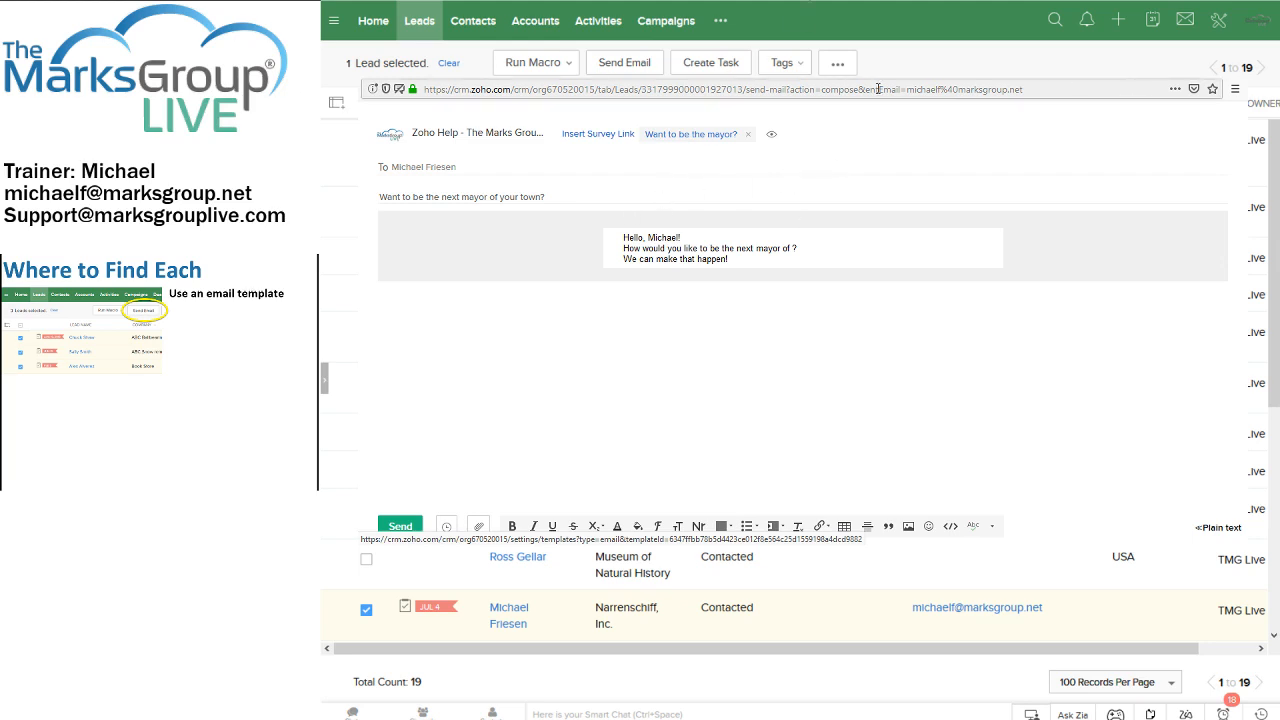
key("ctrl+w")
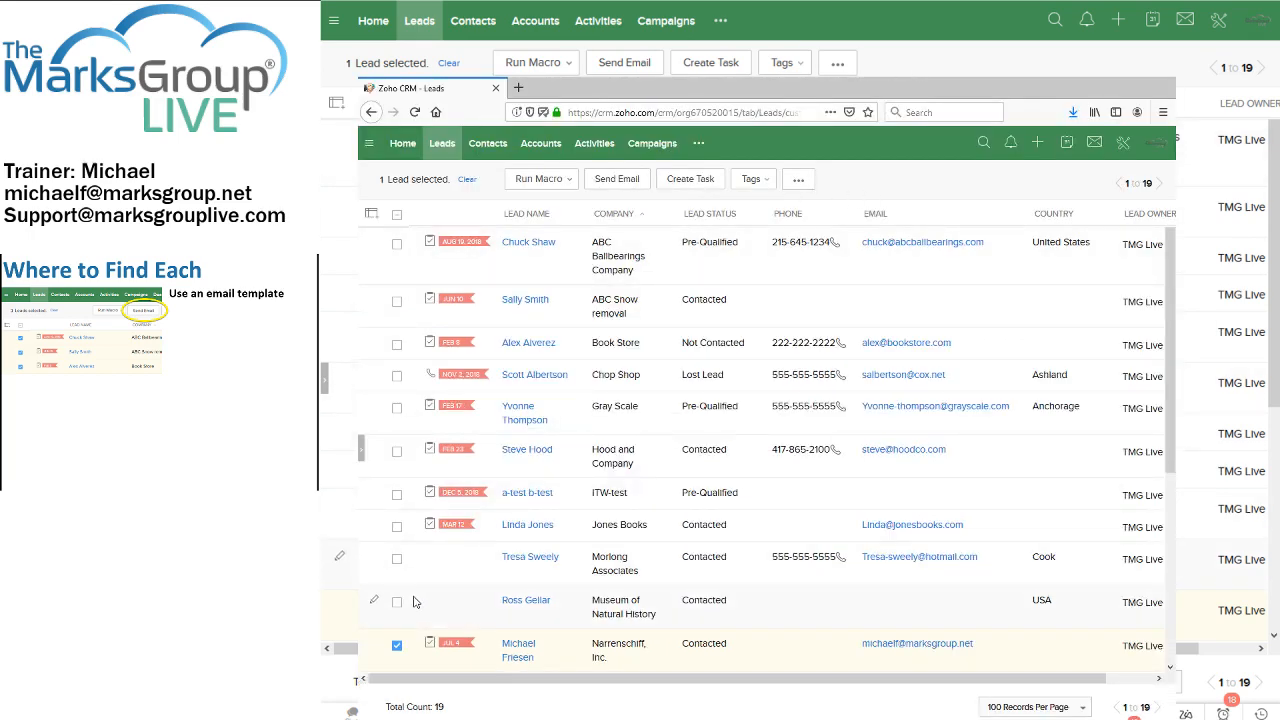
Step: Set up a mass email to the Narrenschiff, Inc. and Oh My Goodknits Inc leads with the "Want to be the mayor?" template, and cancel it
scroll(415, 601, "down", 3)
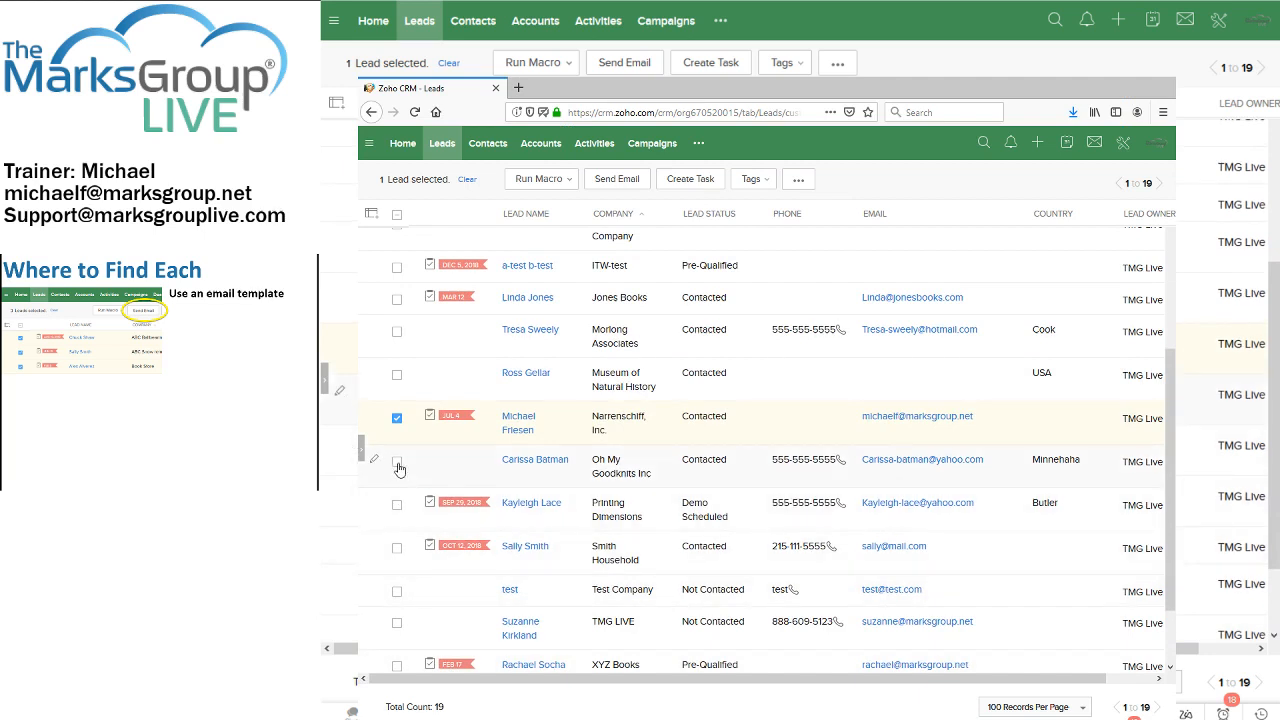
left_click(397, 463)
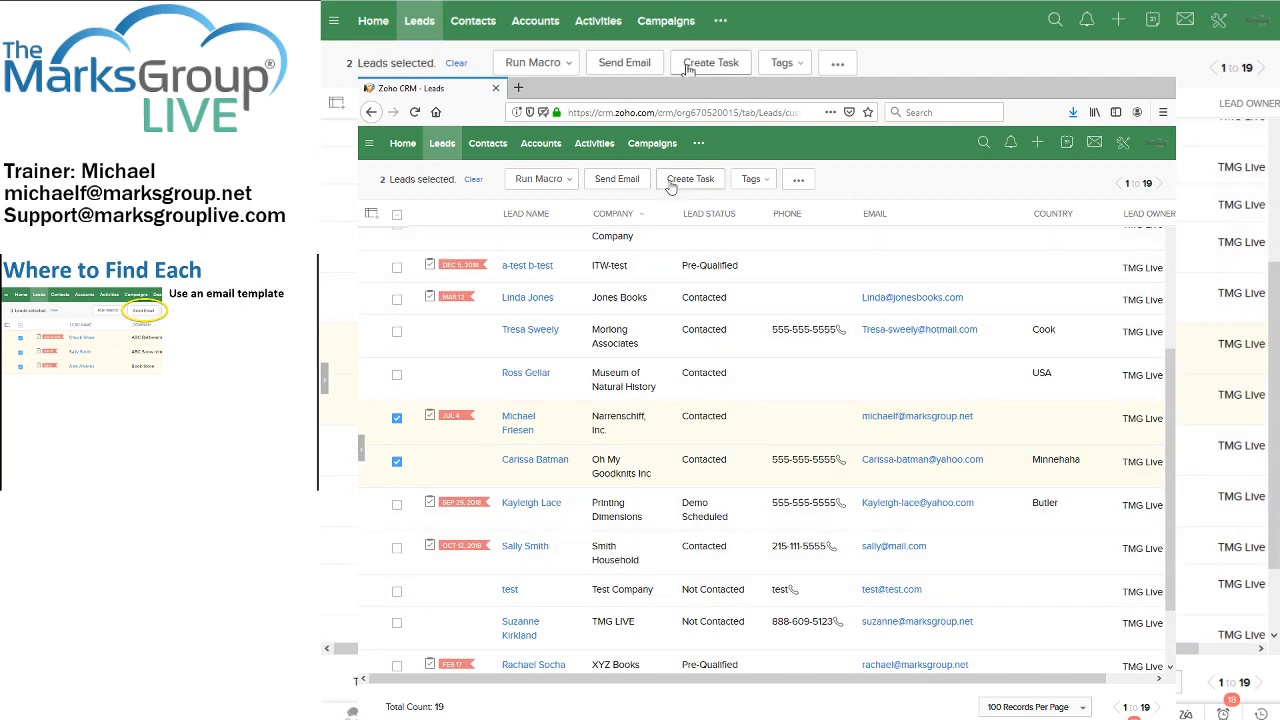
left_click(599, 182)
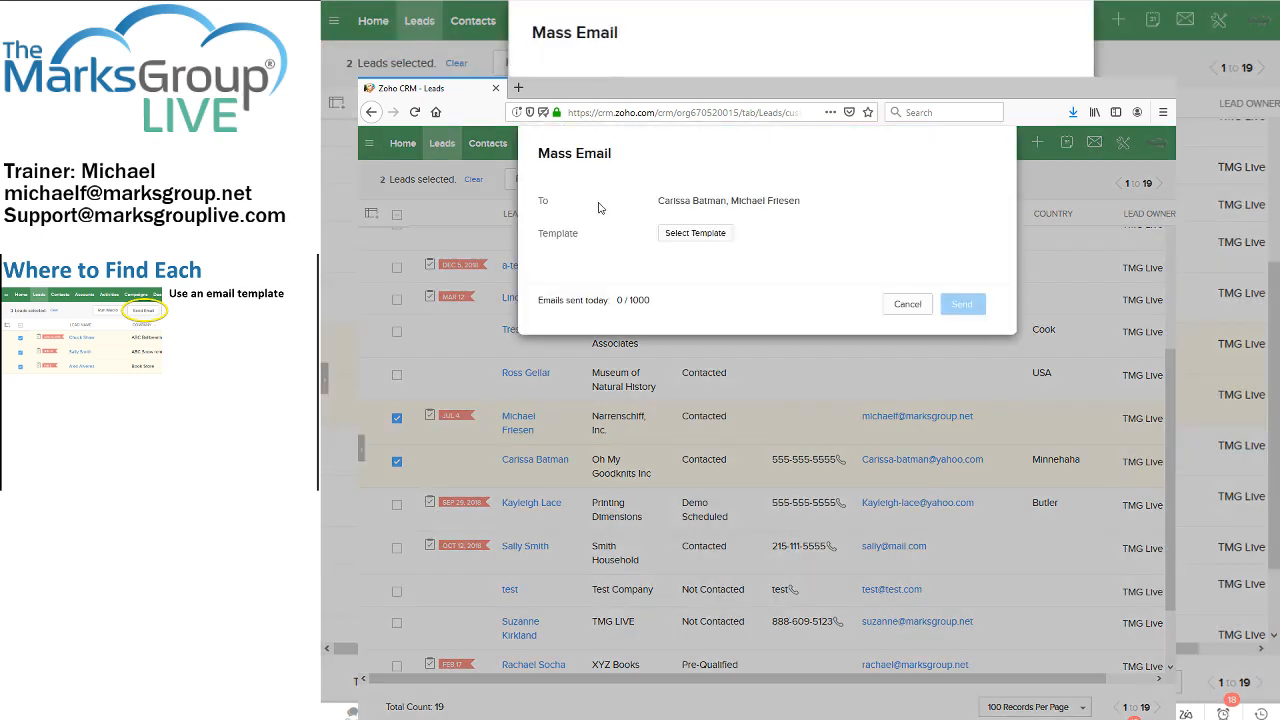
left_click(704, 233)
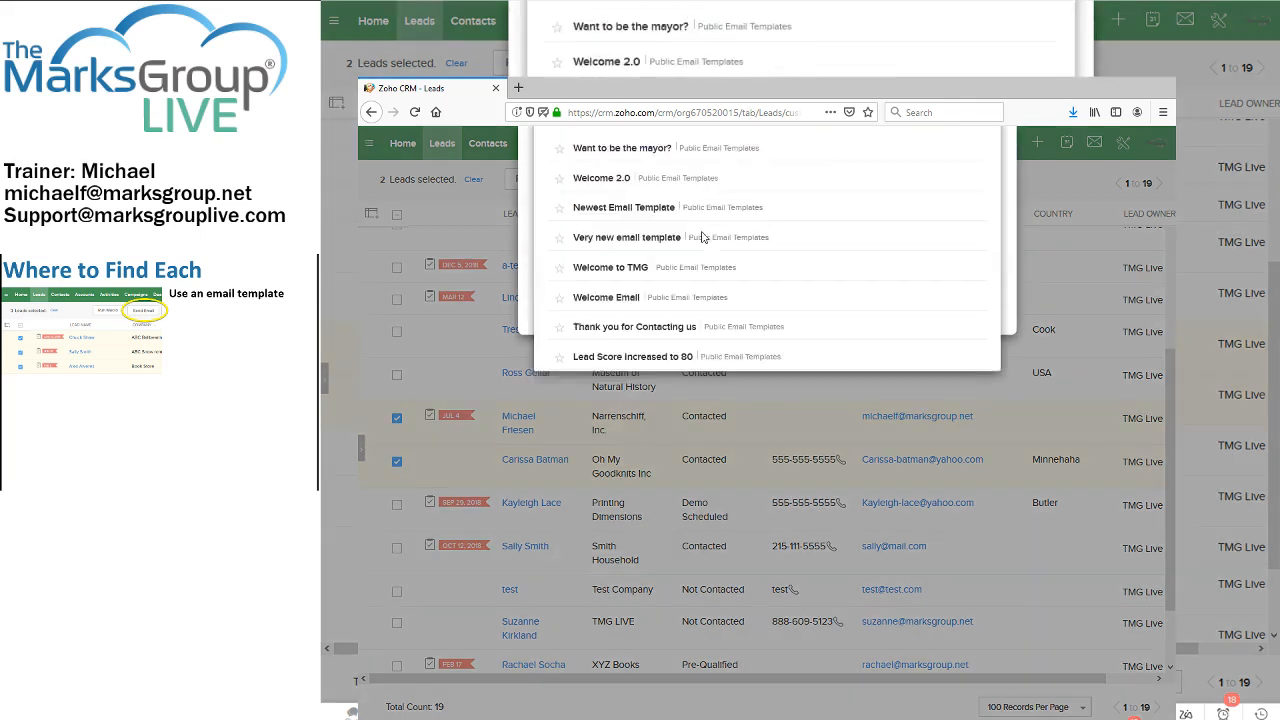
left_click(620, 232)
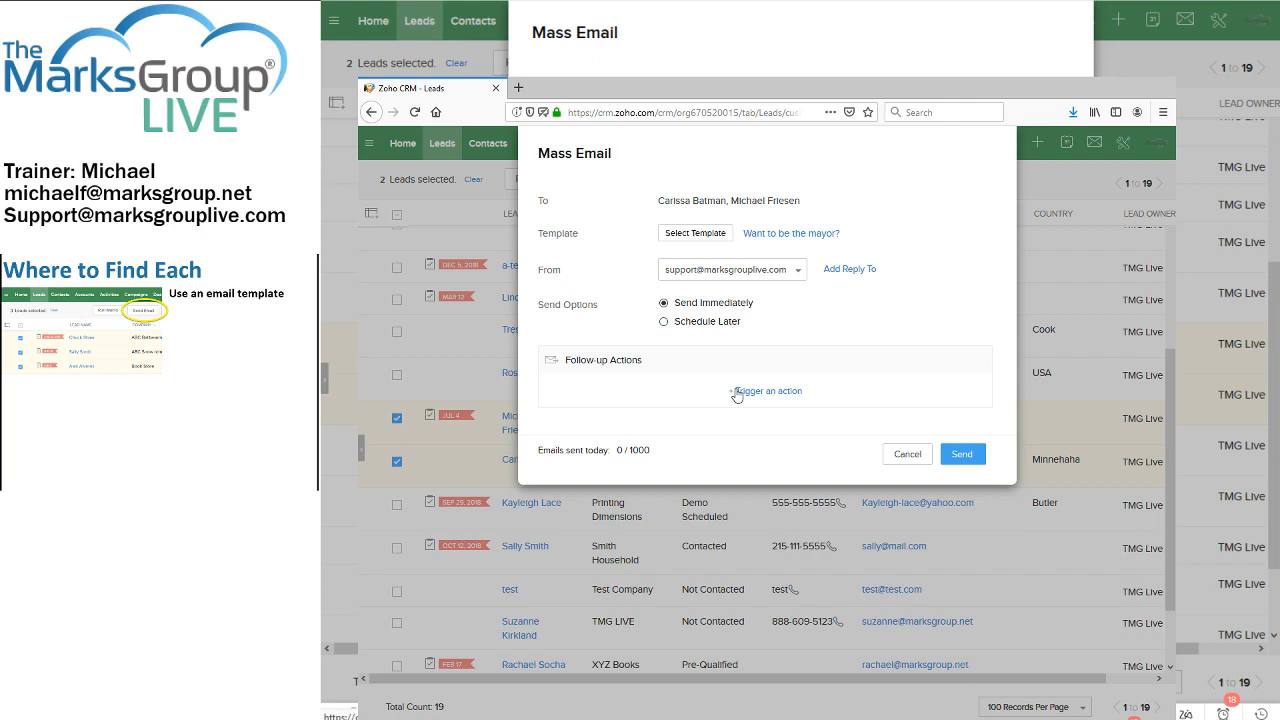
mouse_move(543, 450)
left_mouse_down()
mouse_move(652, 452)
mouse_move(529, 454)
mouse_move(541, 450)
left_mouse_up()
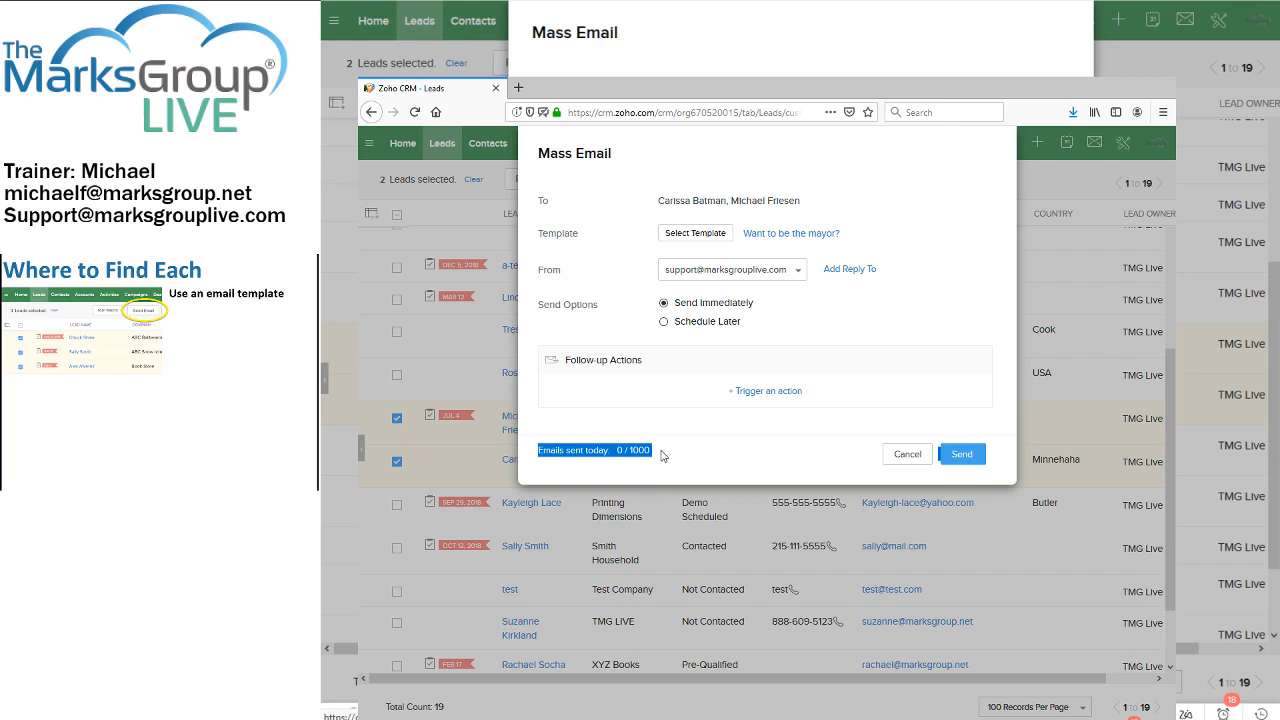
left_click(908, 455)
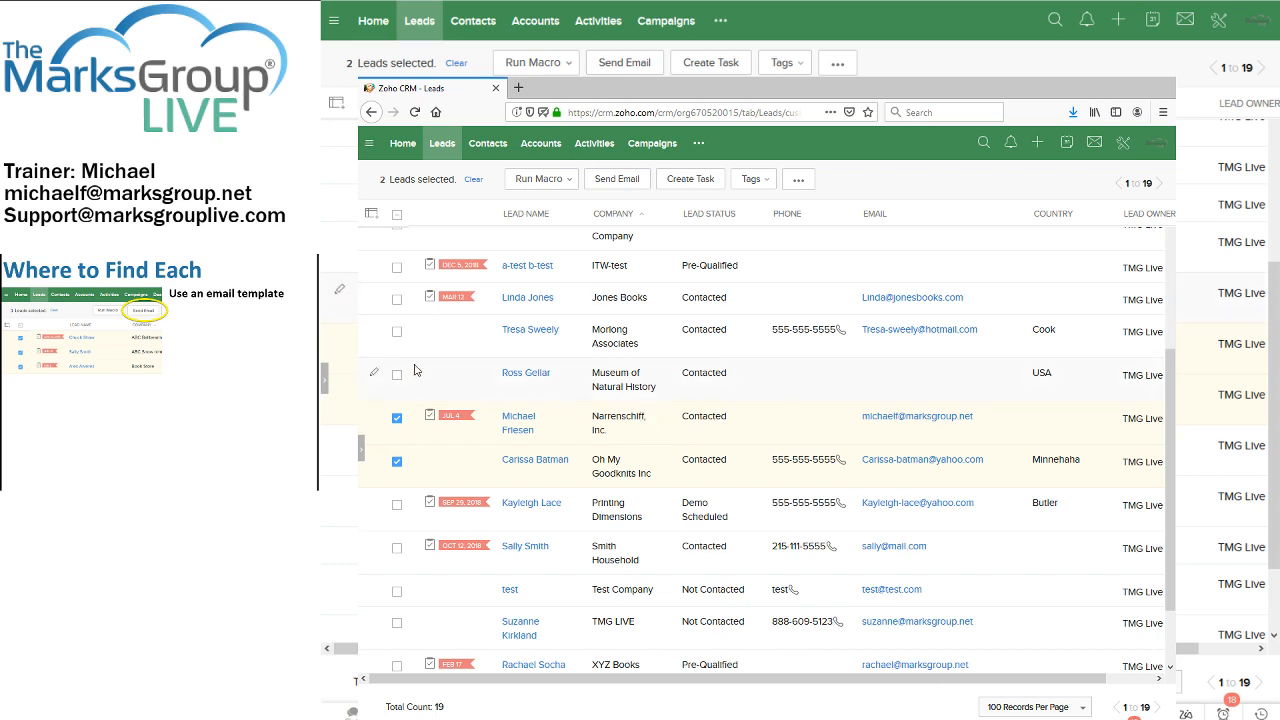
Step: Filter the My Contacts list to contacts without an open deal in the last 6 months
left_click(476, 24)
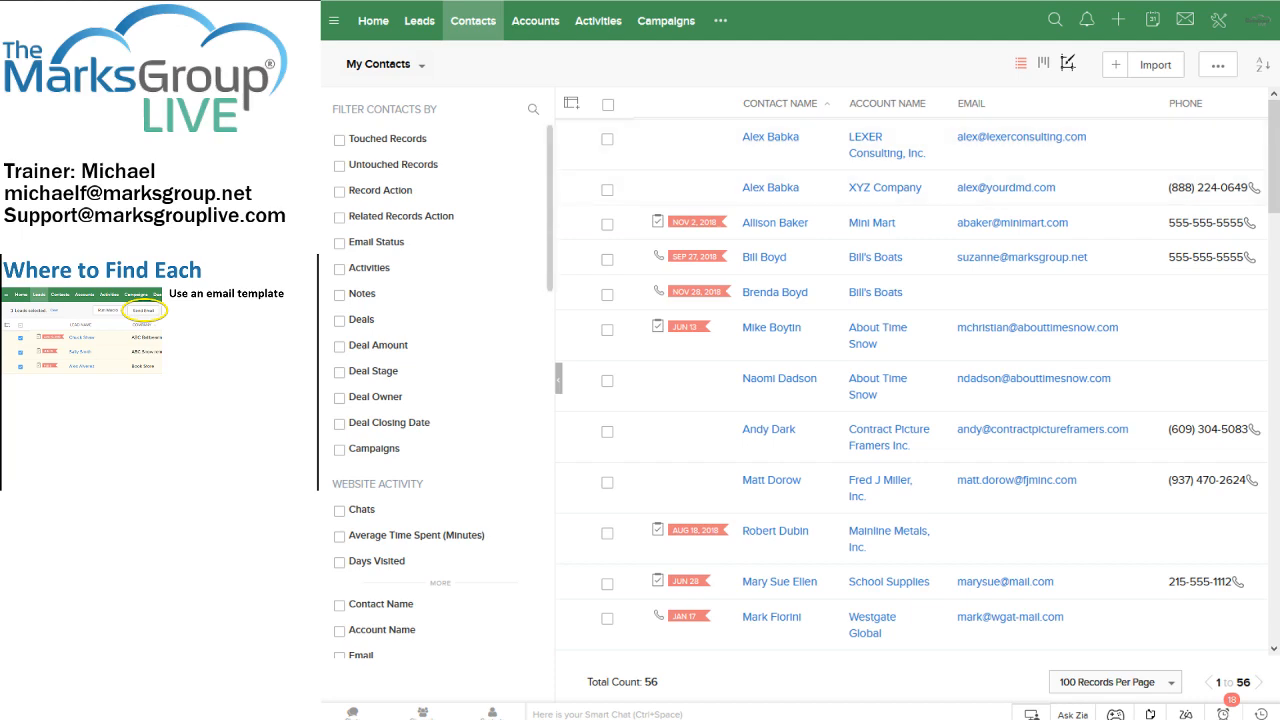
left_click(558, 378)
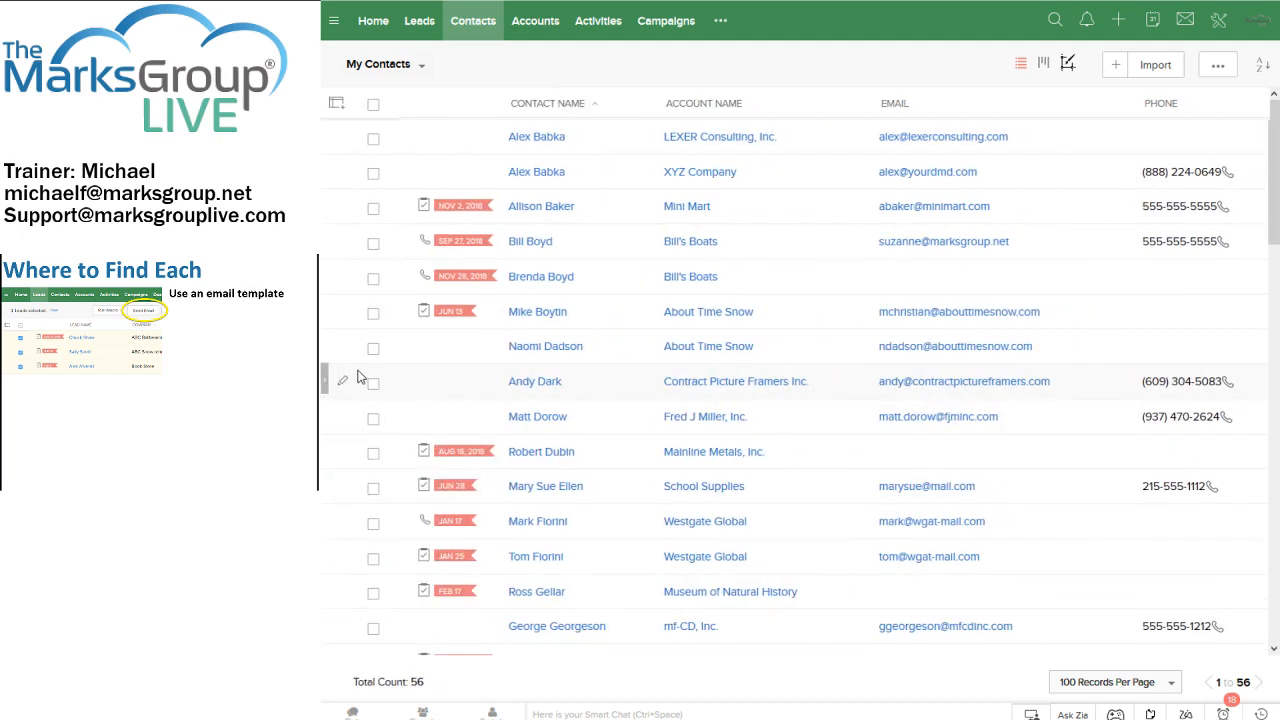
left_click(325, 380)
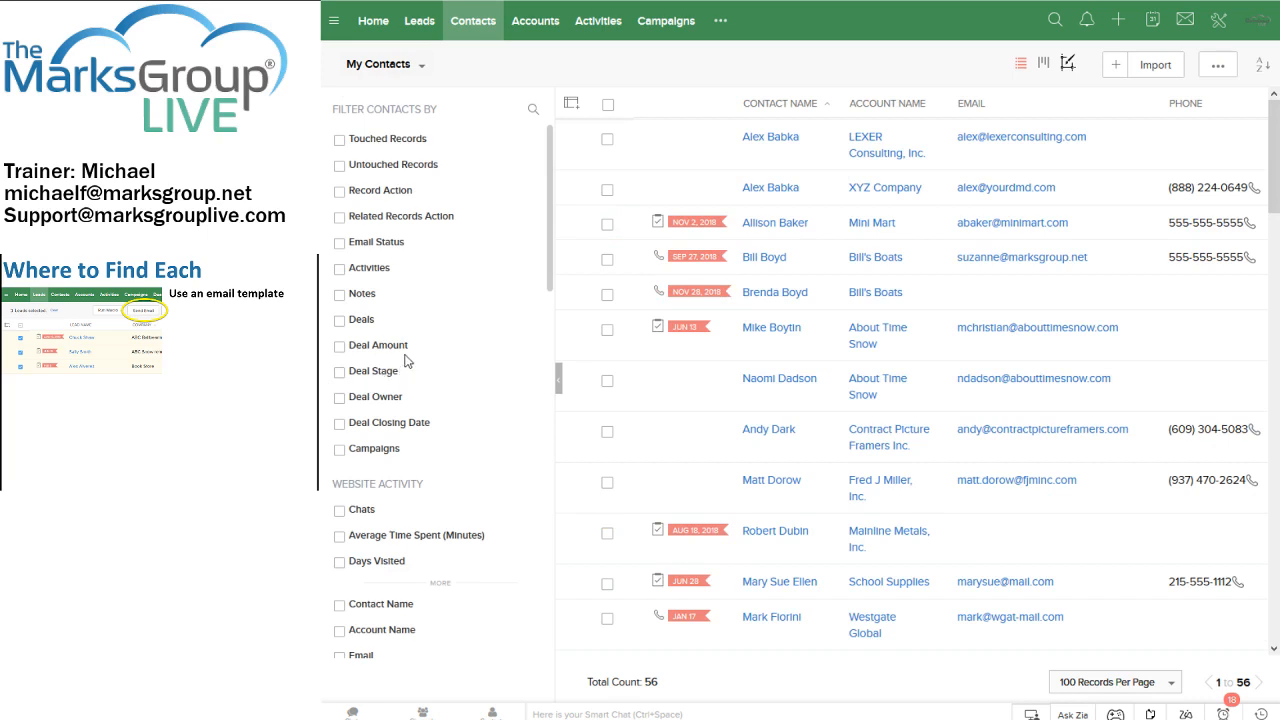
left_click(361, 321)
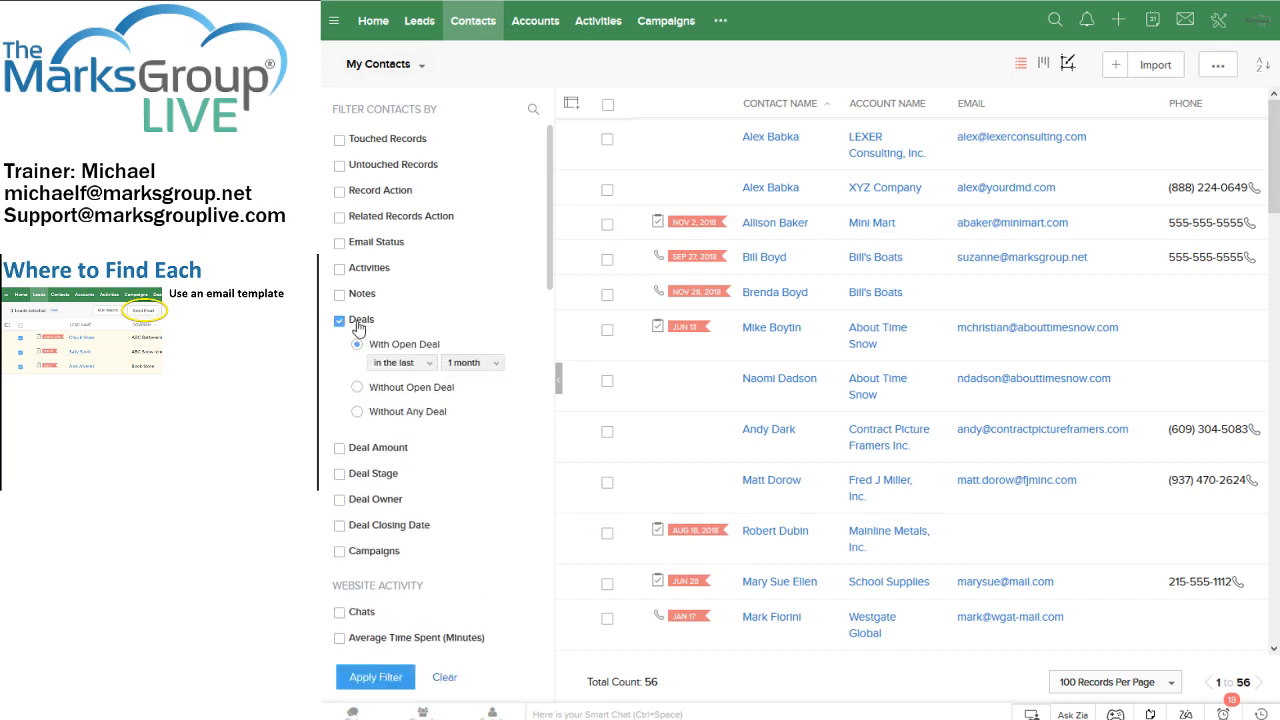
left_click(482, 364)
left_click(475, 414)
left_click(475, 480)
left_click(415, 389)
left_click(456, 390)
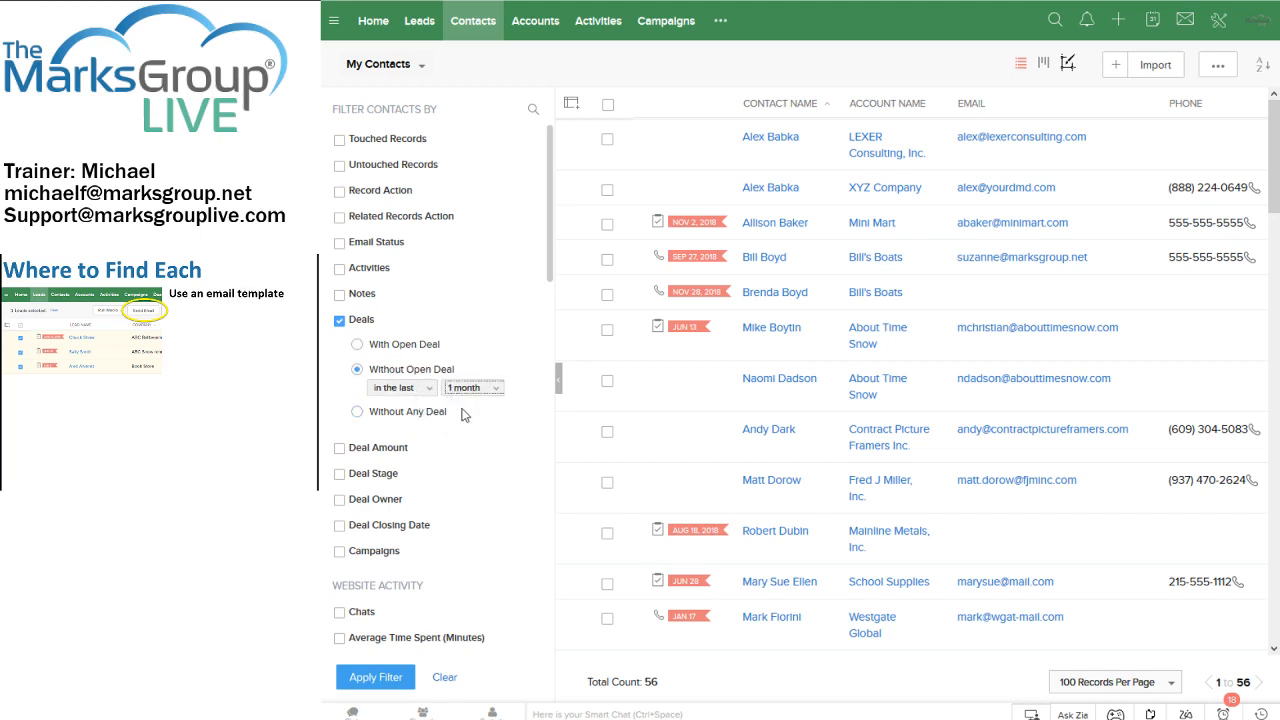
left_click(470, 507)
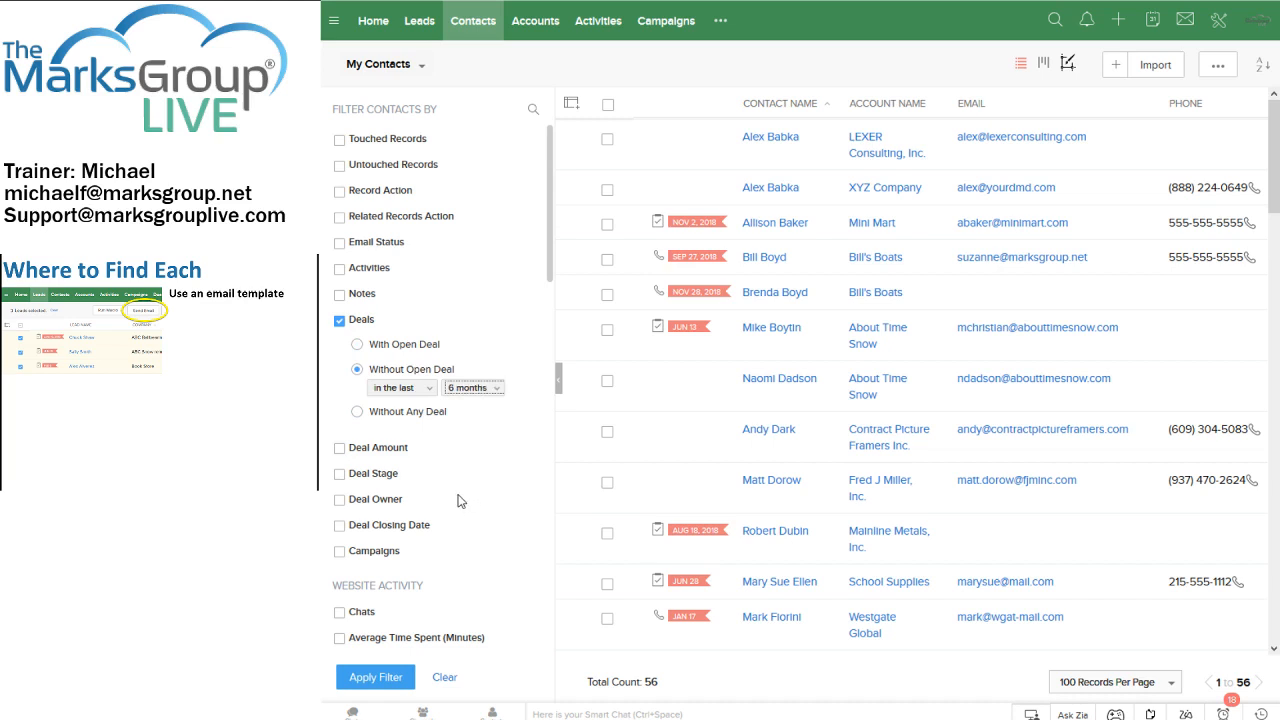
left_click(362, 678)
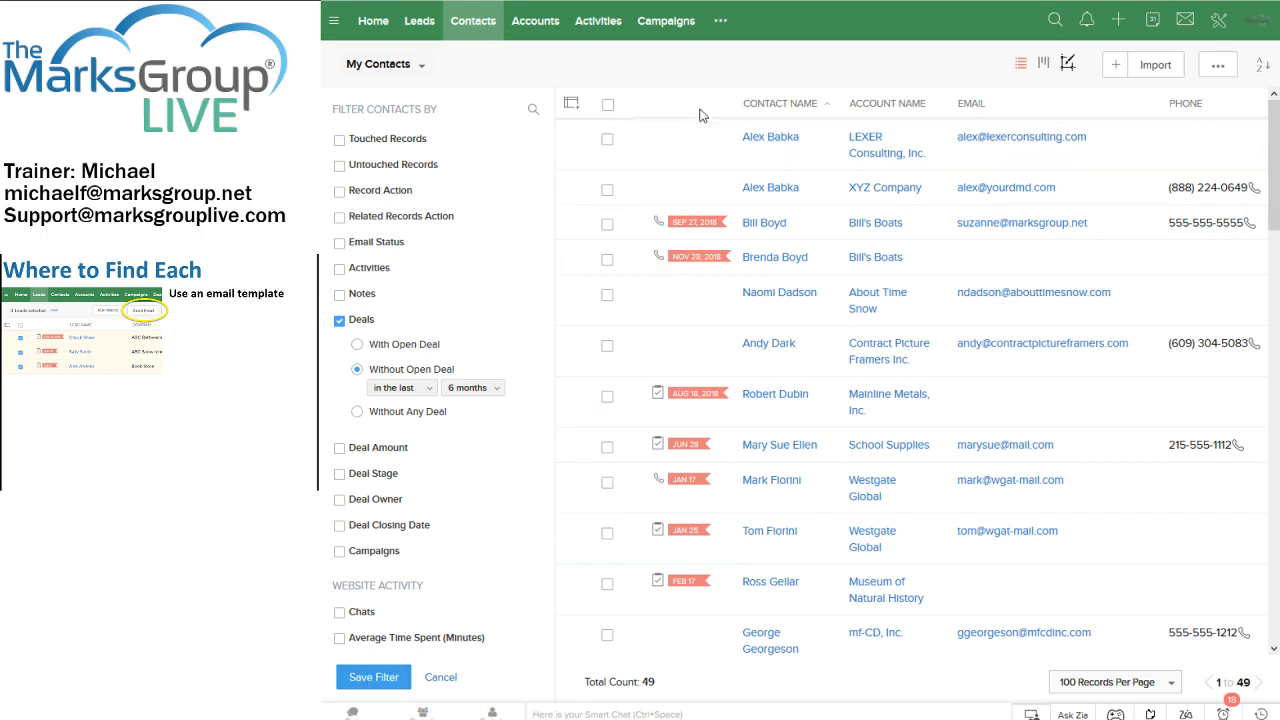
Step: Select all filtered contacts, start a mass email to them, and cancel it
left_click(608, 106)
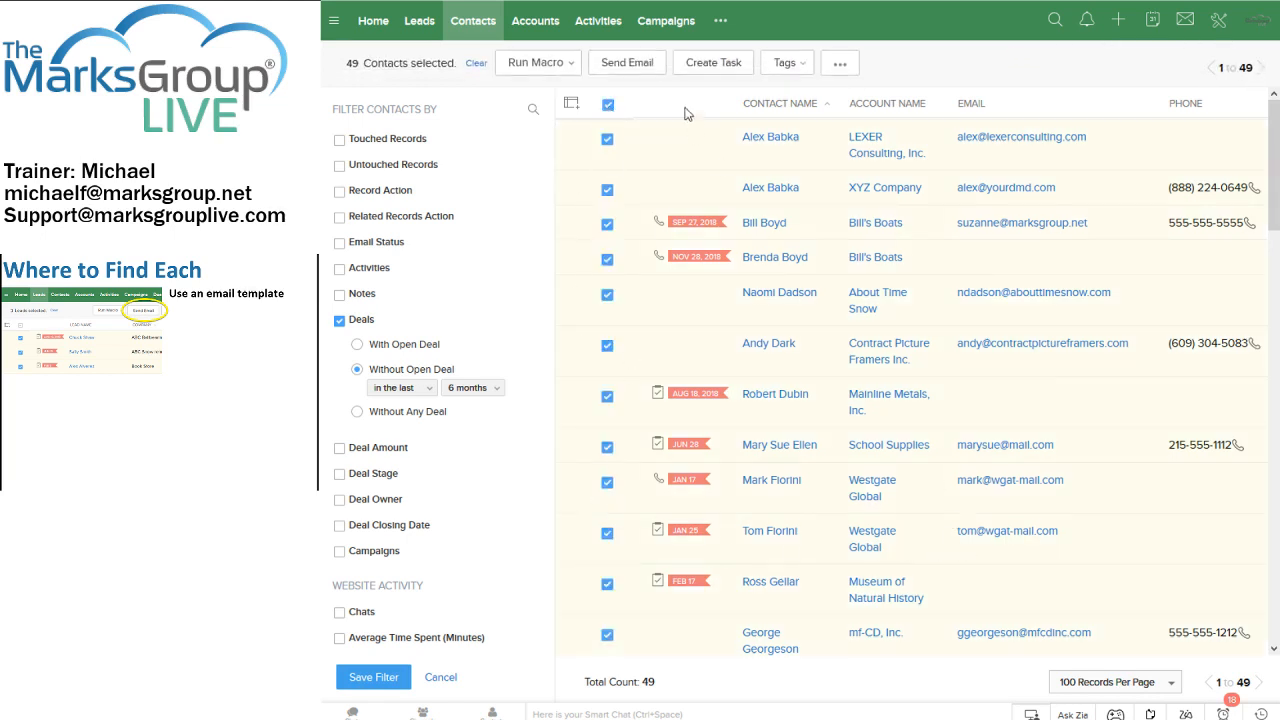
left_click(641, 64)
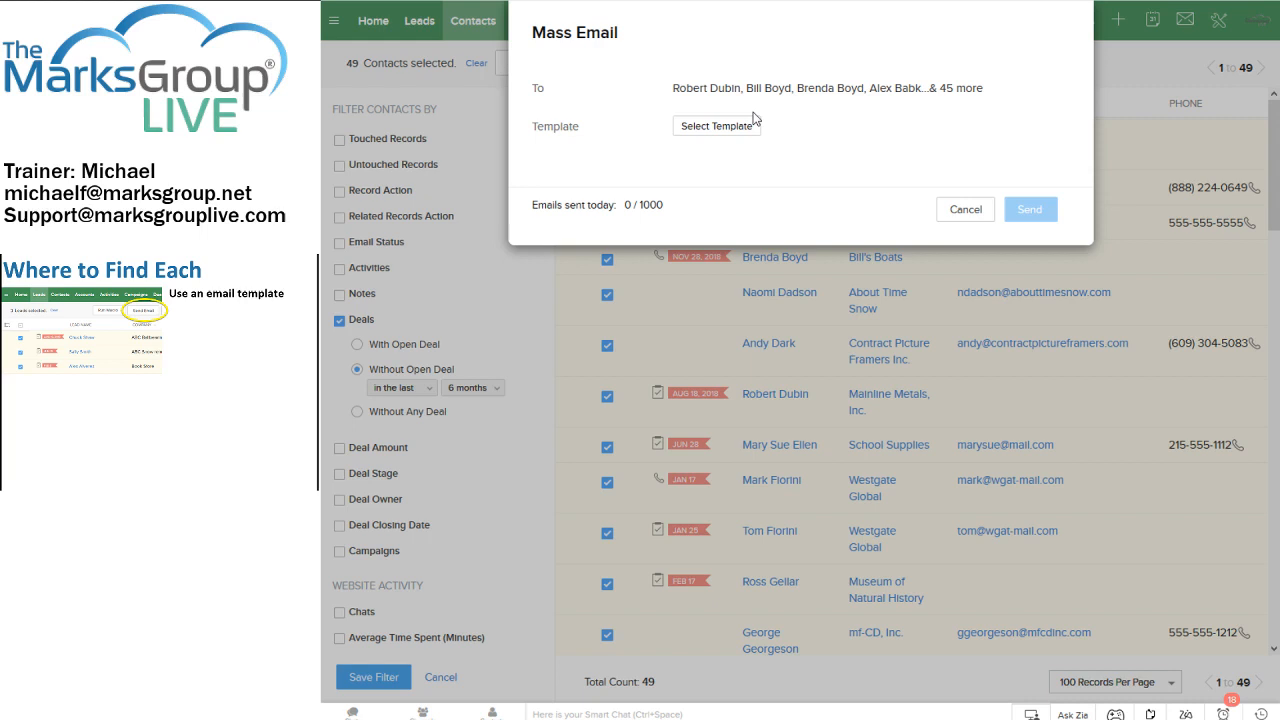
left_click(962, 210)
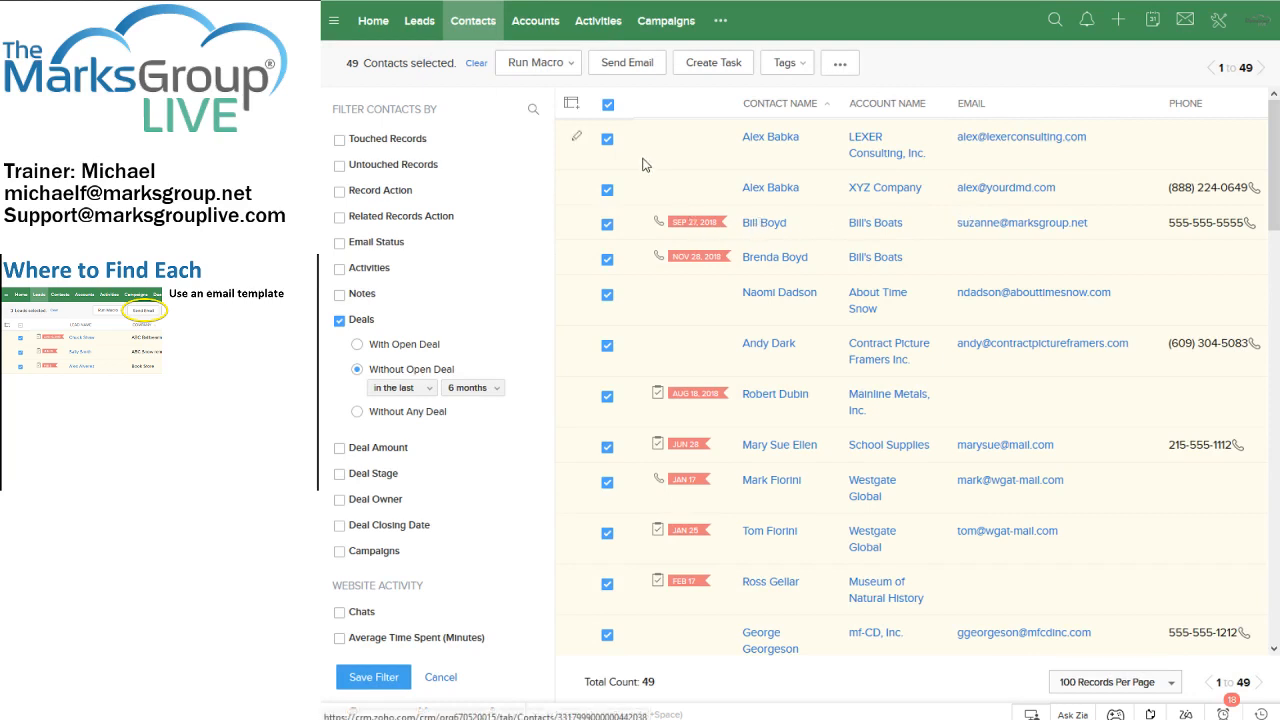
left_click(624, 63)
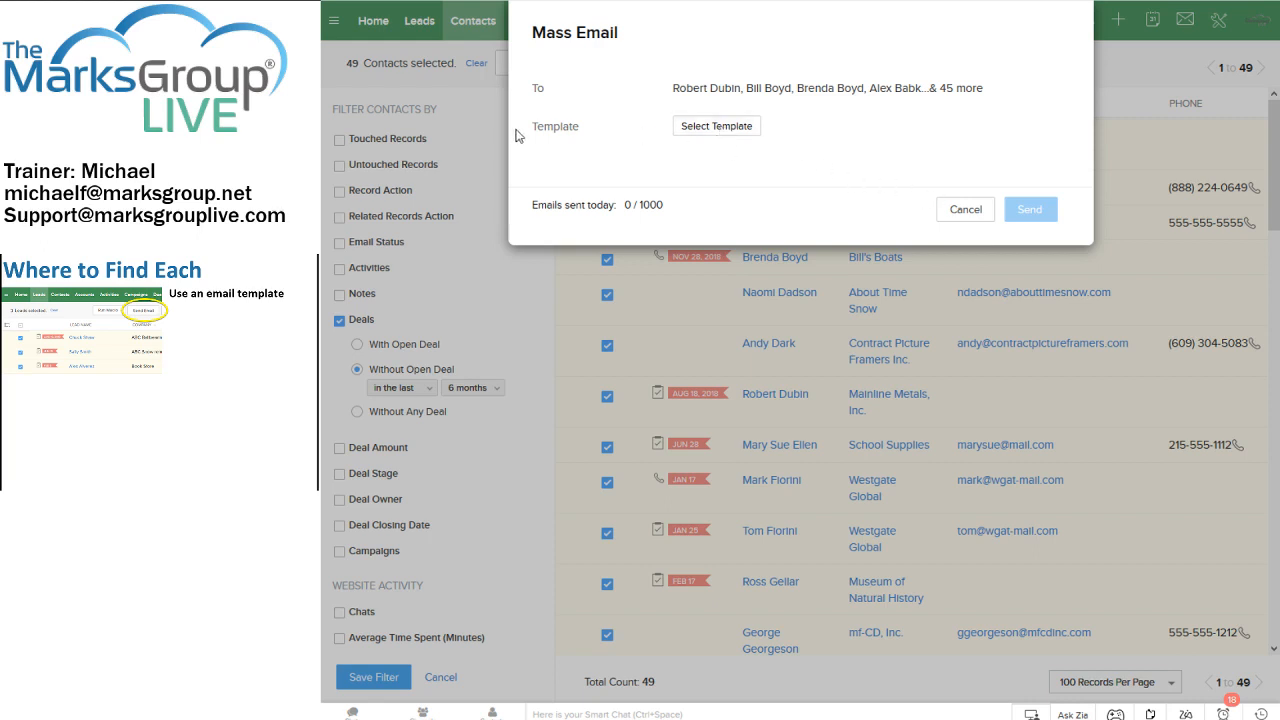
left_click(948, 212)
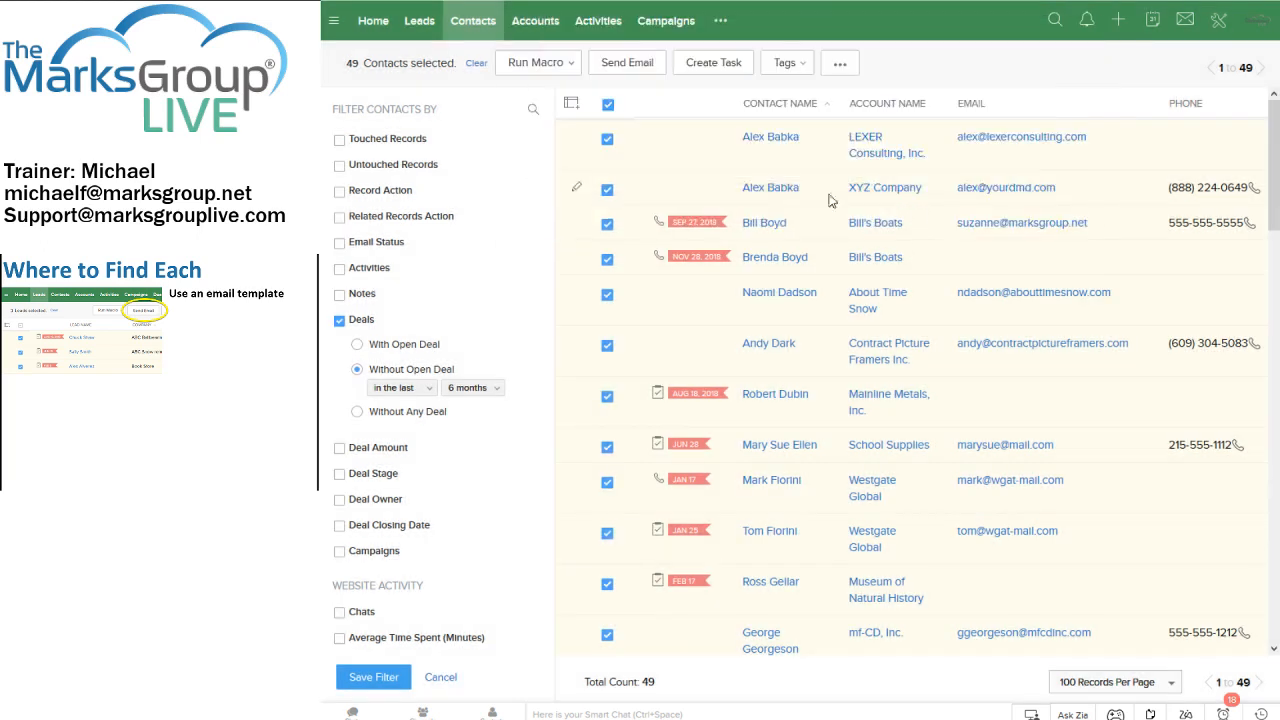
Step: Reduce the selection to the LEXER Consulting, Inc. contact, start a single email to it, and close the draft unsent
left_click(607, 104)
left_click(607, 140)
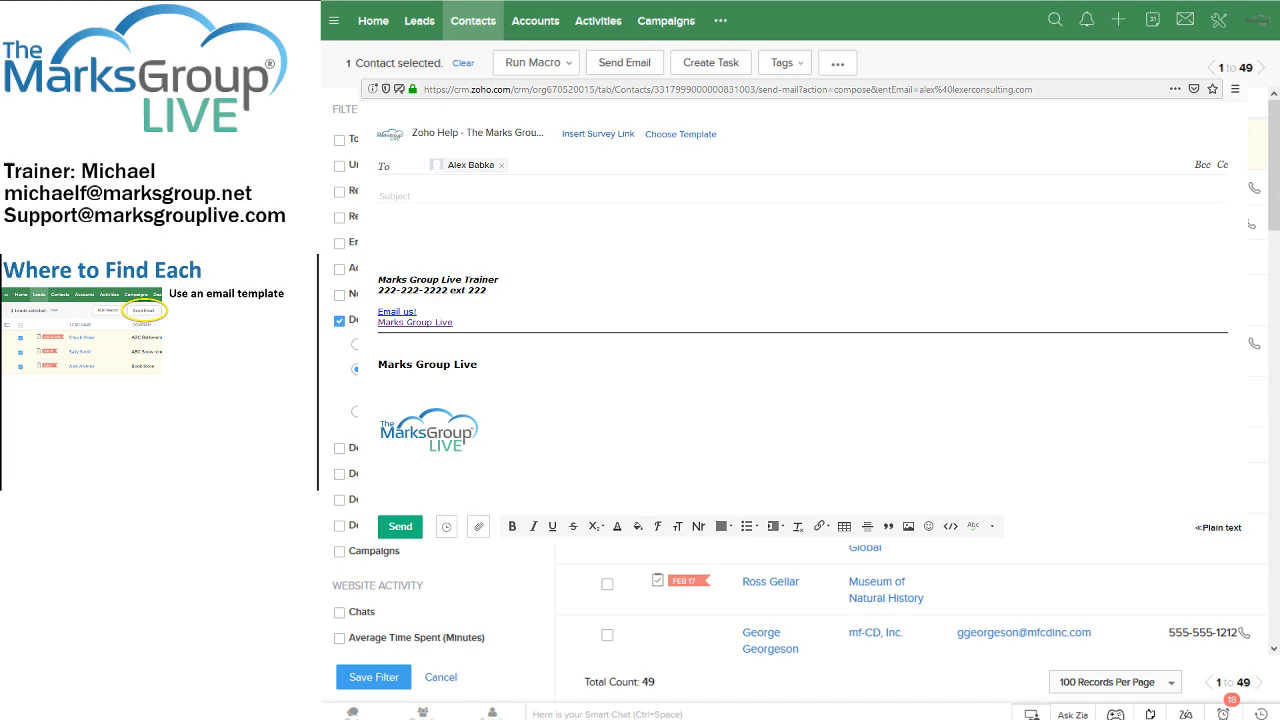
left_click(1207, 8)
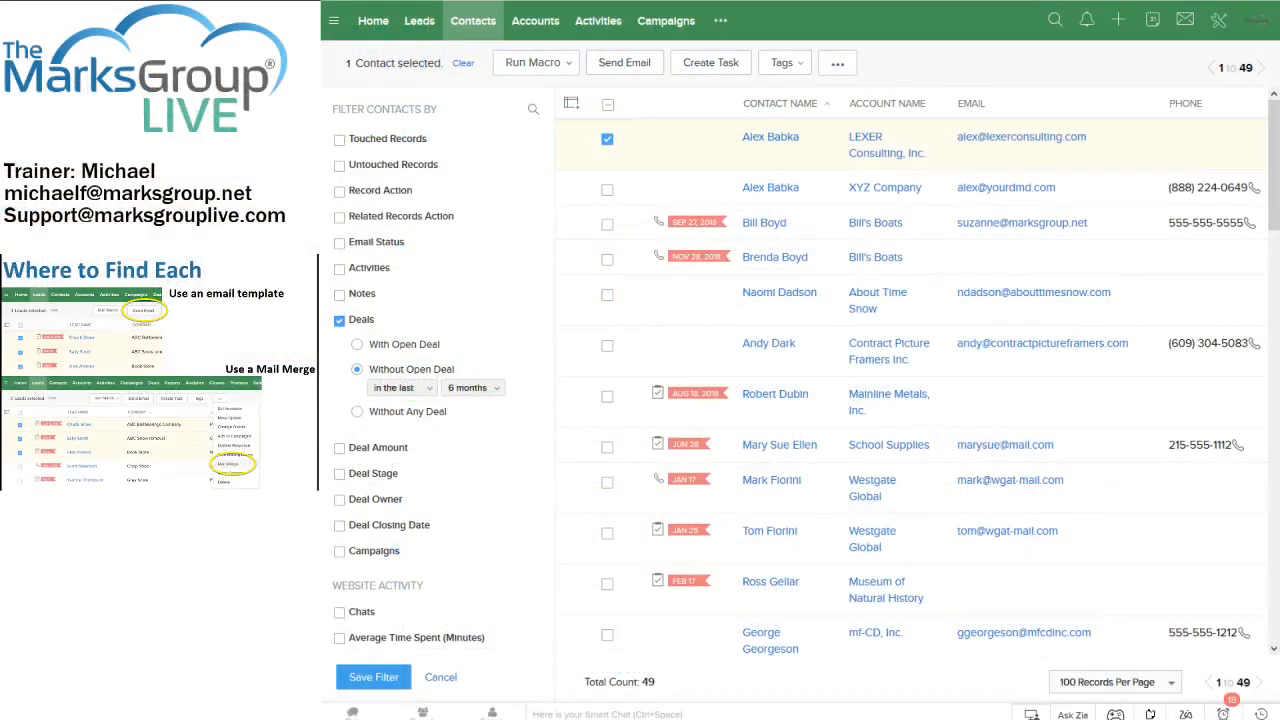
Step: Try to run a Mail Merge for the LEXER Consulting, Inc. contact, and deselect that contact
left_click(840, 65)
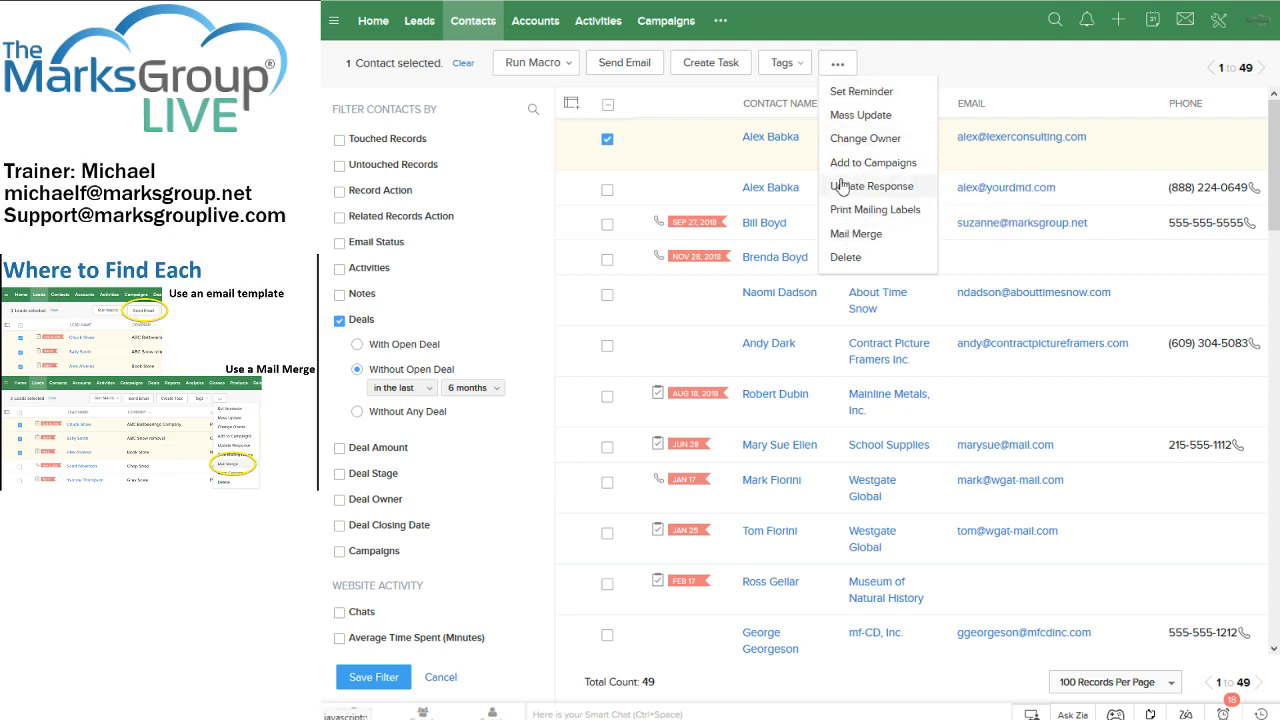
left_click(860, 236)
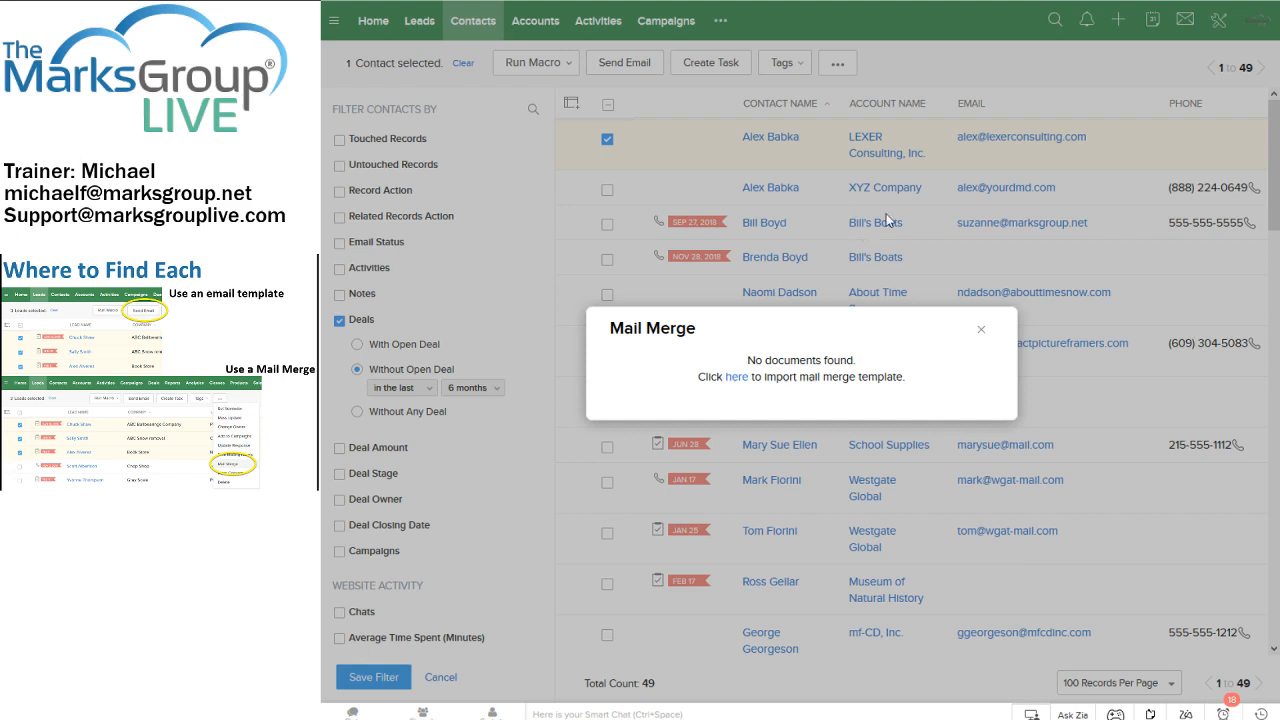
left_click(981, 333)
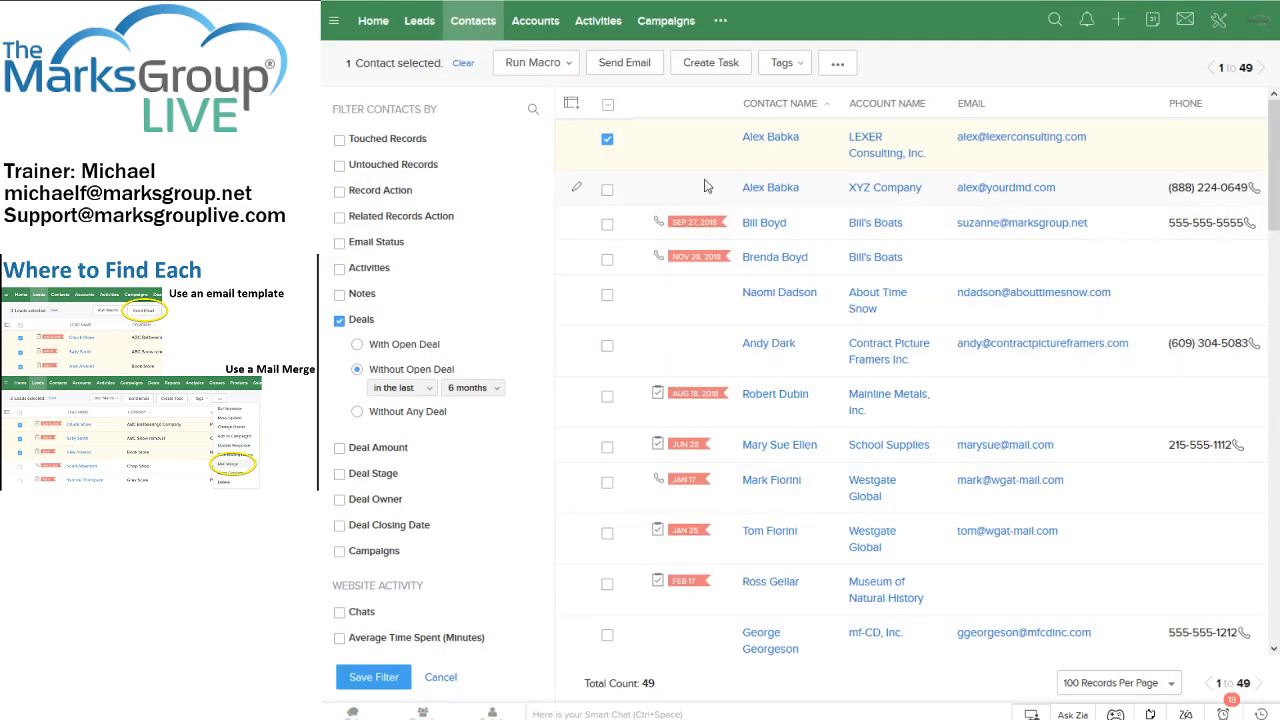
left_click(607, 141)
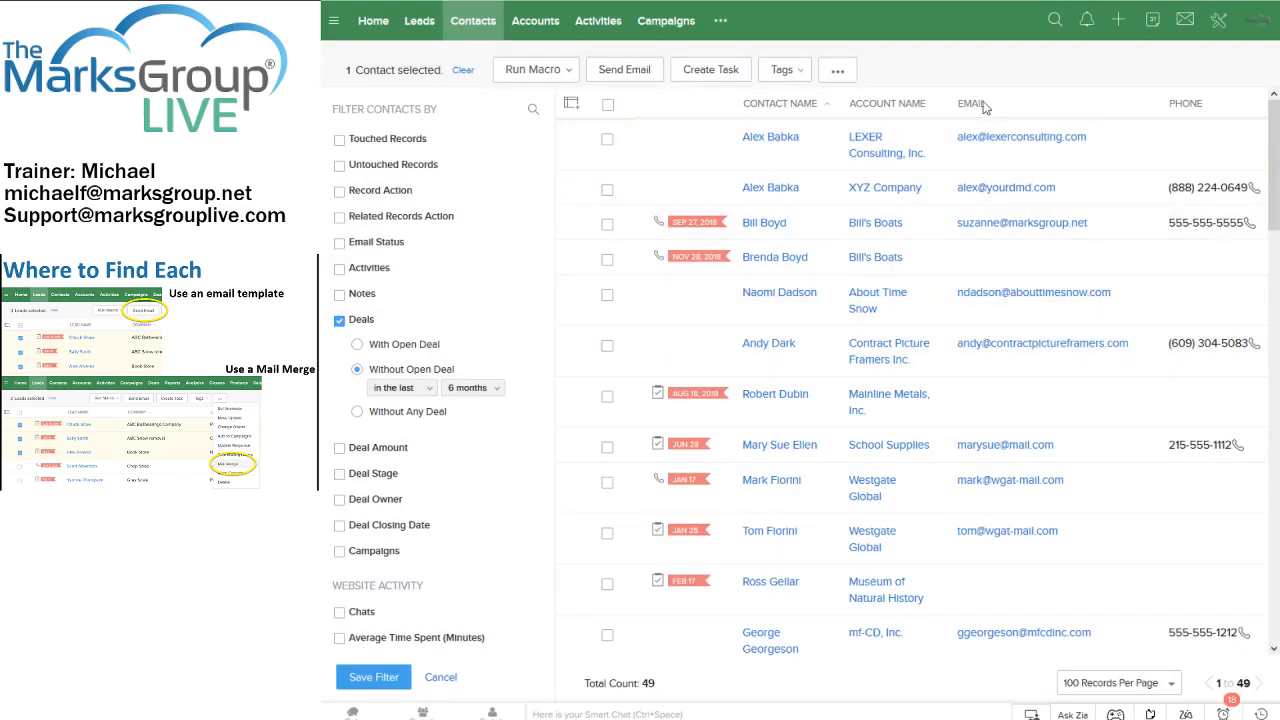
Step: Look up the existing mail merge templates in the CRM's template setup
left_click(1219, 21)
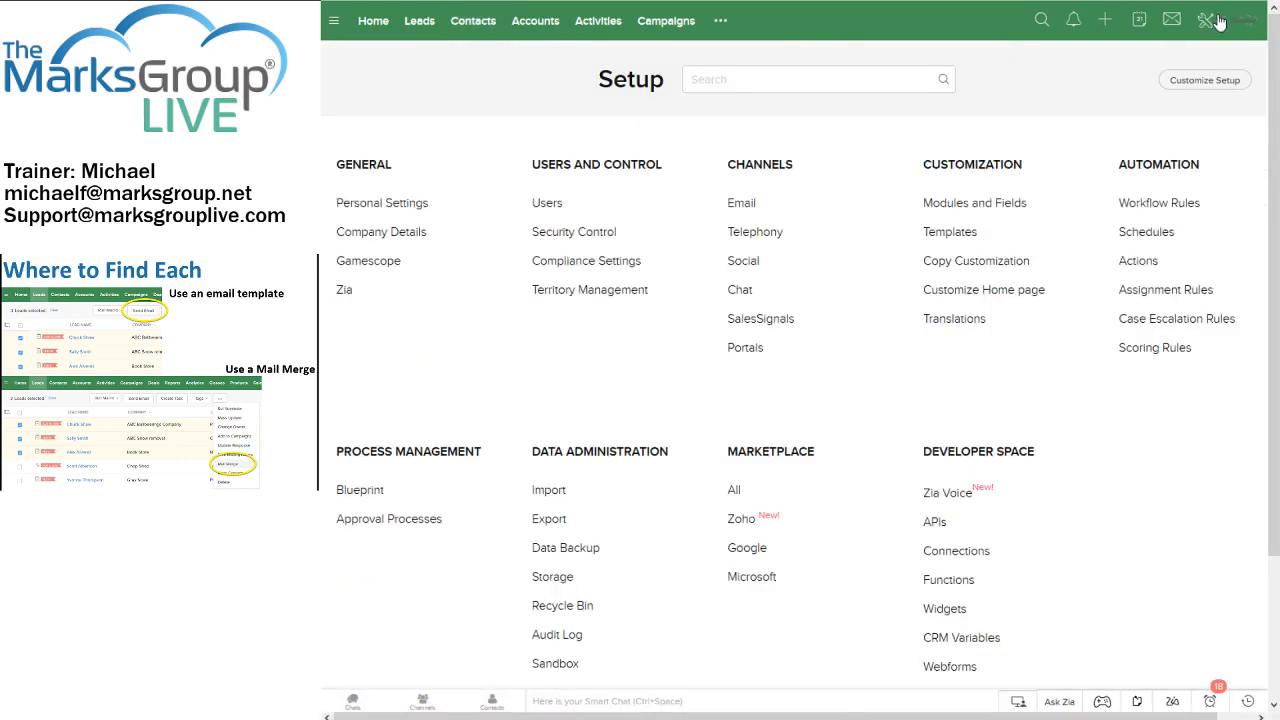
left_click(932, 233)
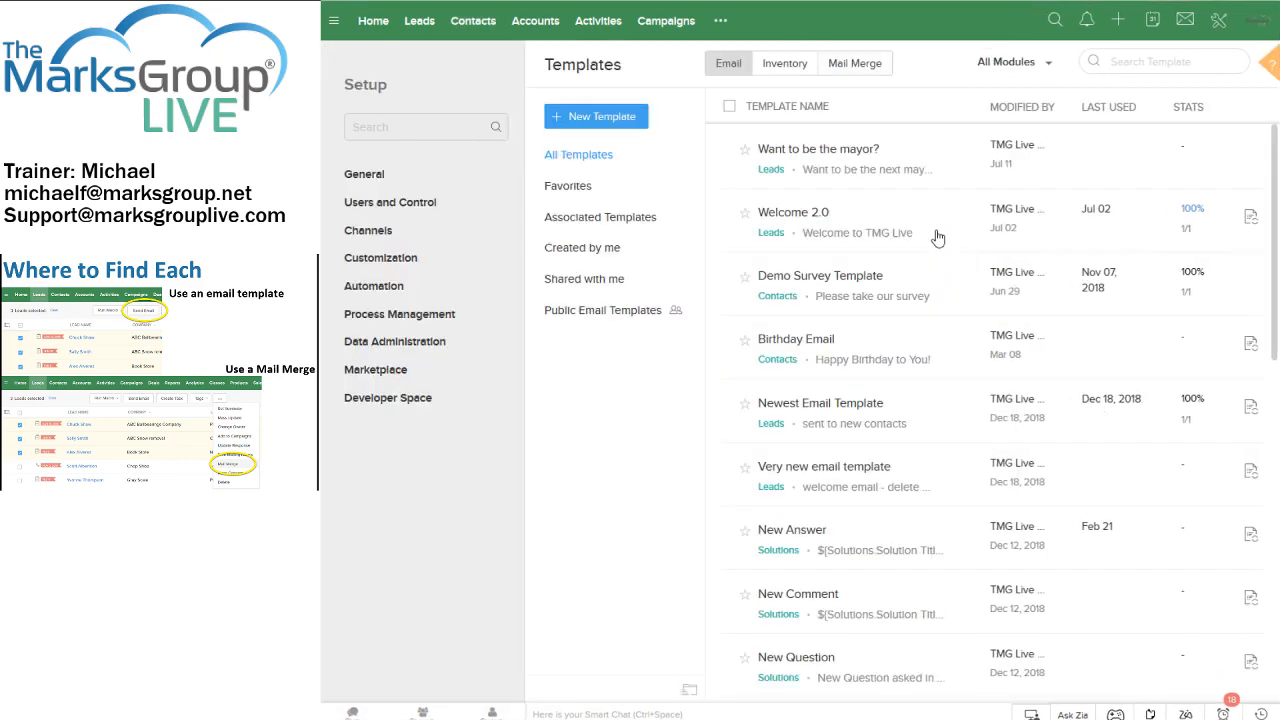
left_click(868, 70)
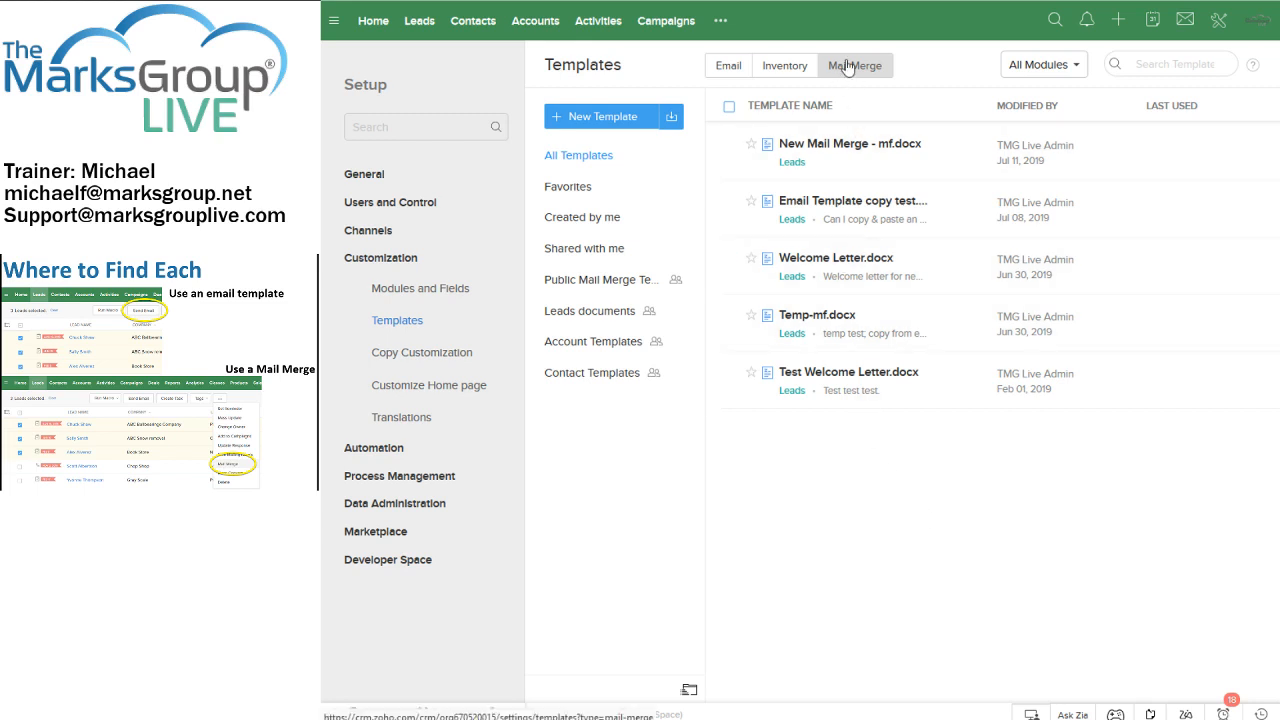
Step: Start a Mail Merge for the Narrenschiff, Inc. lead using Test Welcome Letter.docx, opened with Zoho Writer
left_click(427, 22)
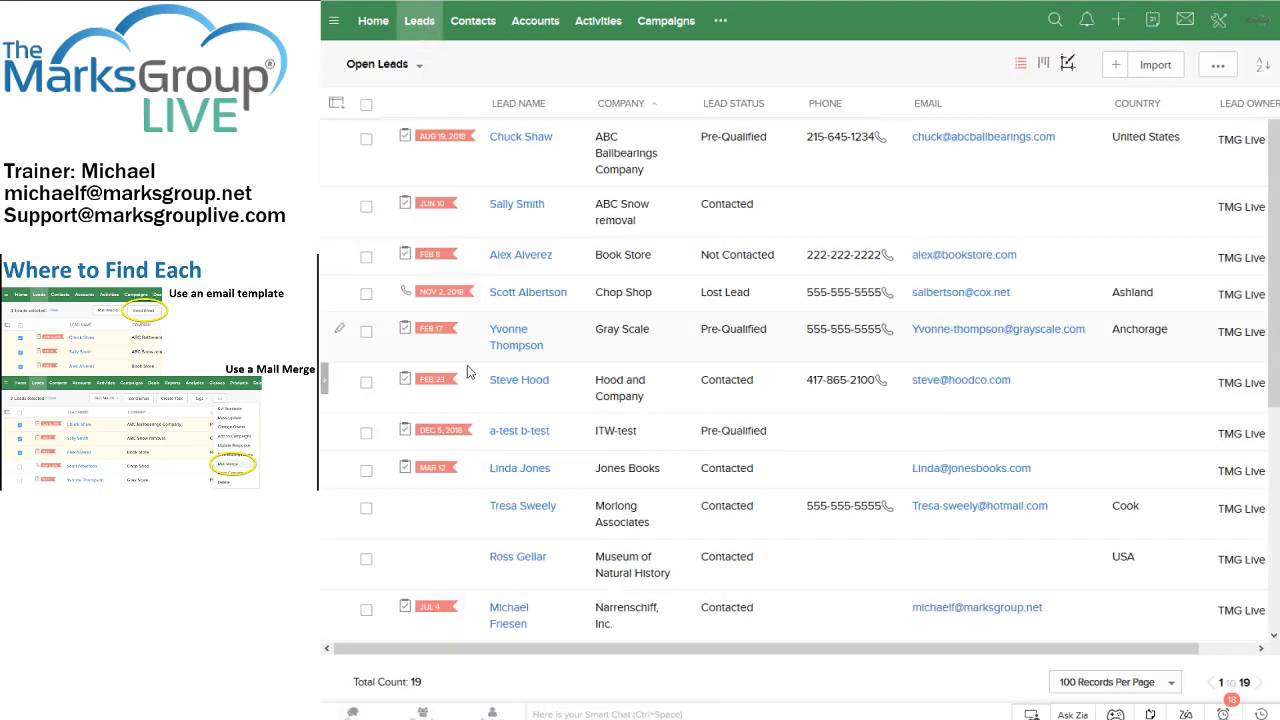
left_click(366, 610)
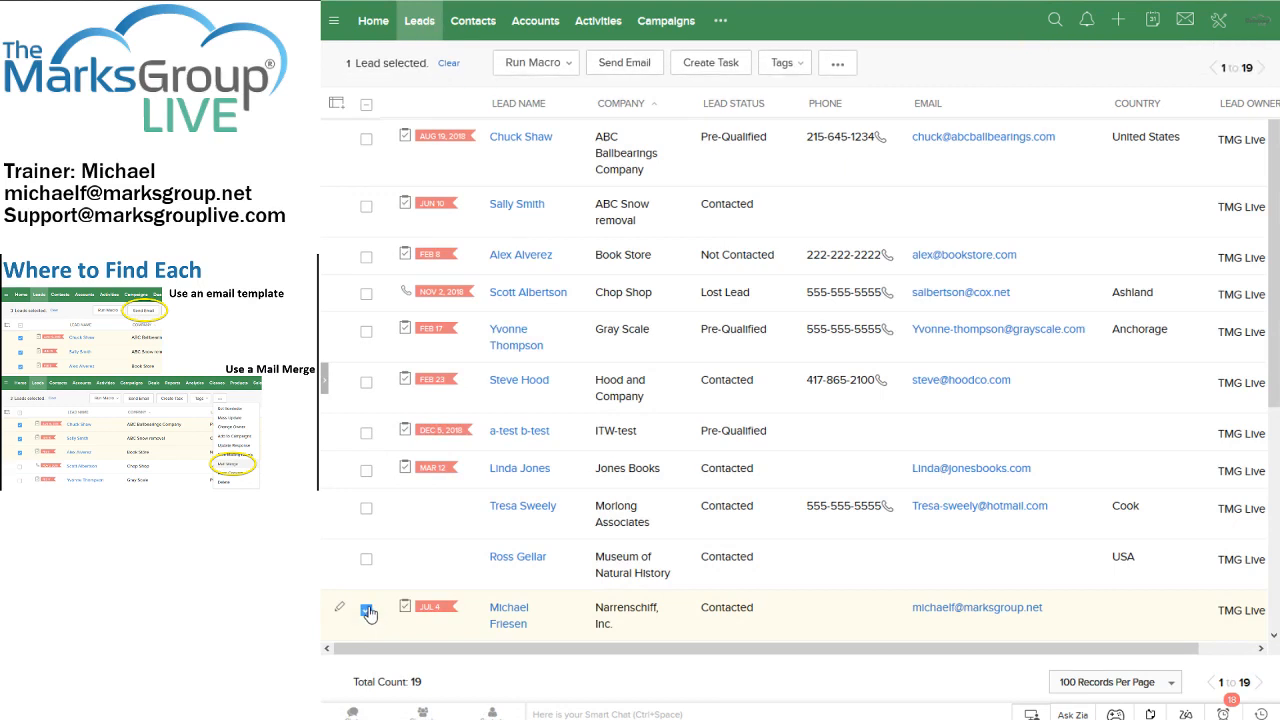
left_click(839, 63)
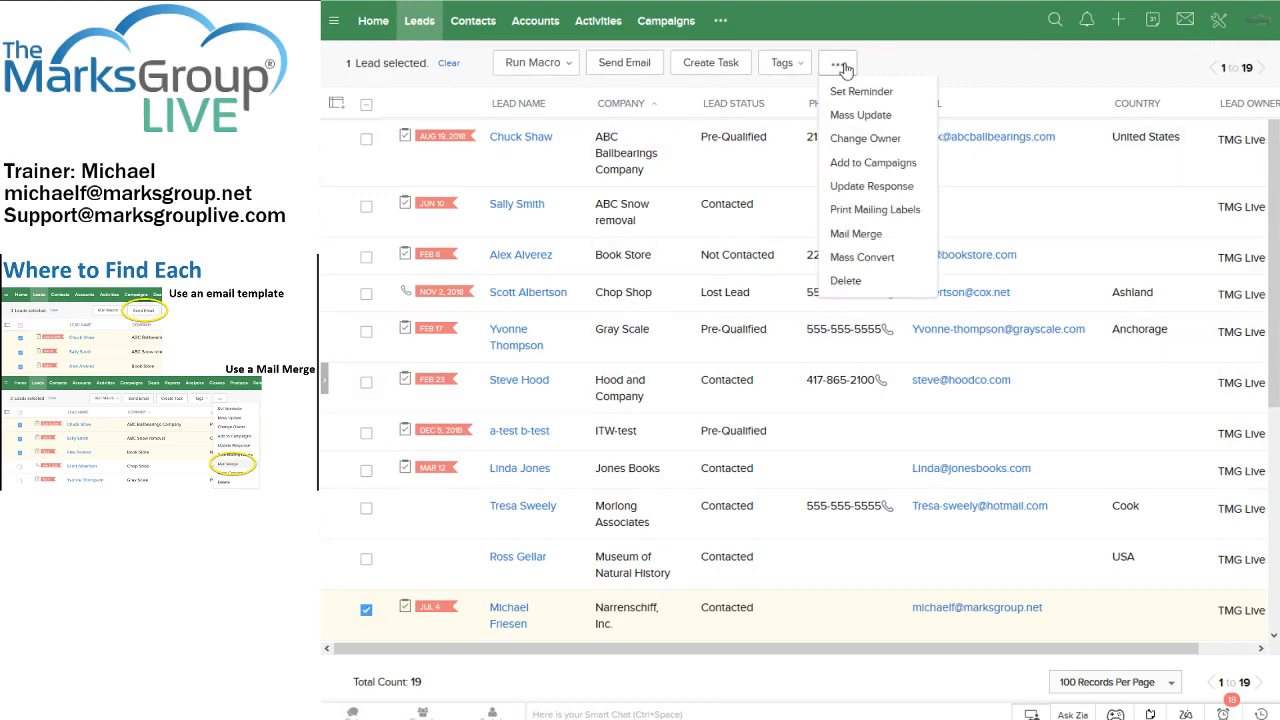
left_click(856, 233)
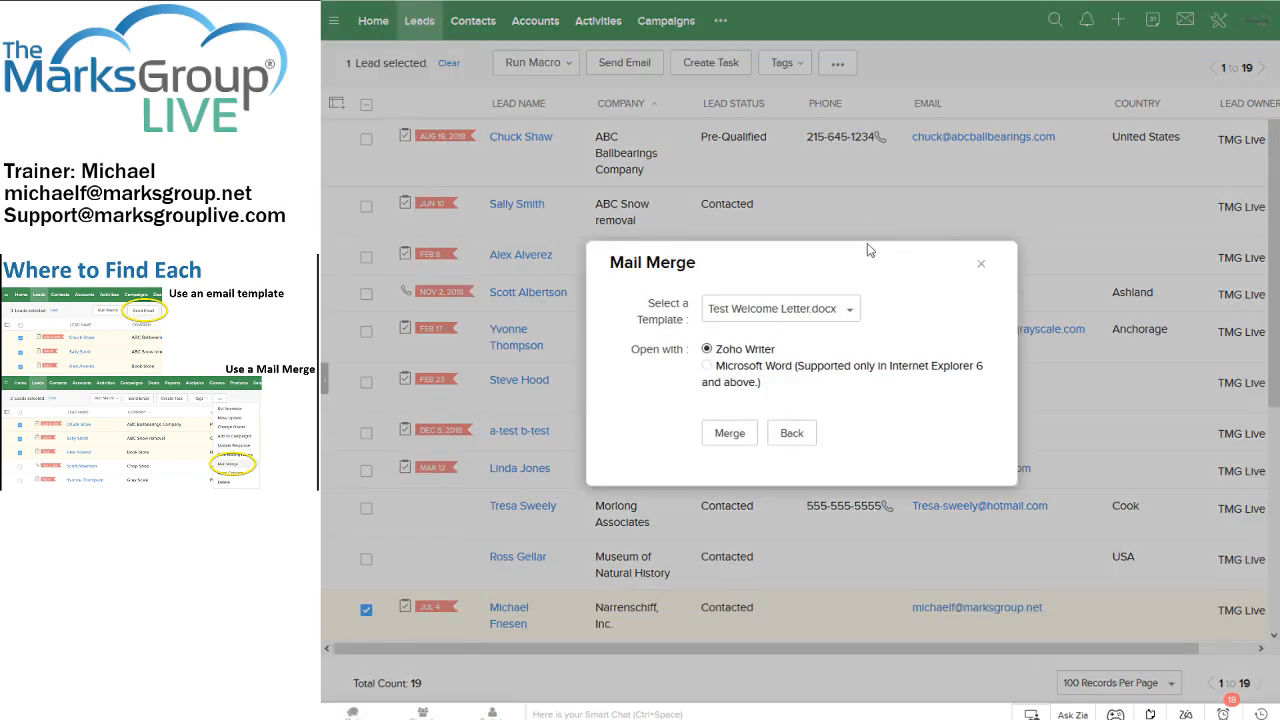
left_click(855, 310)
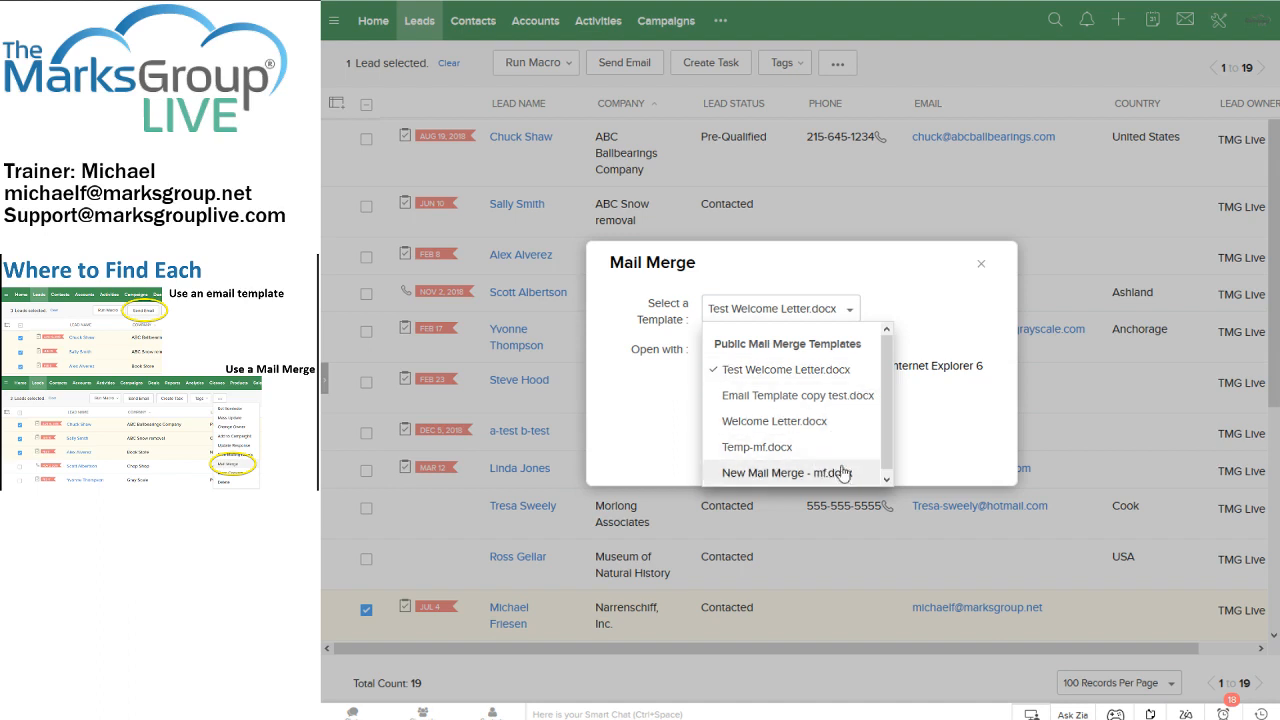
left_click(952, 324)
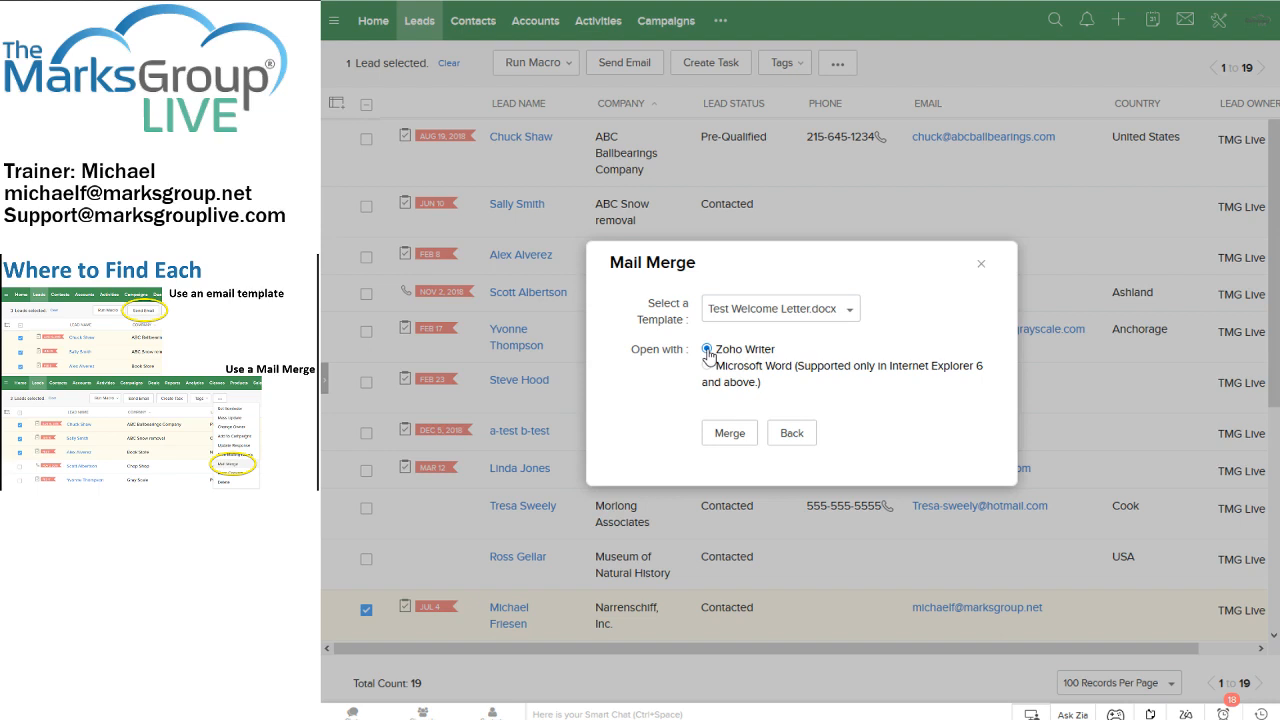
left_click(729, 433)
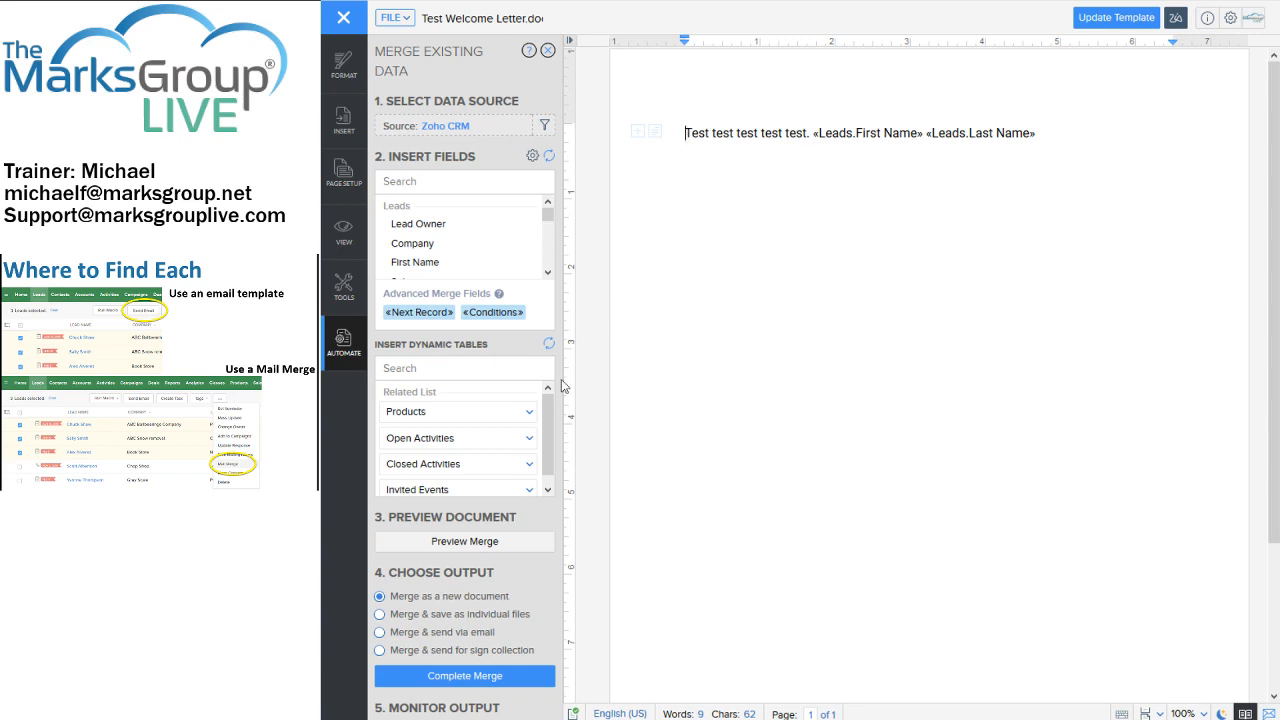
Step: Preview the merged Test Welcome Letter.docx, check its download options, and return to the leads list
left_click(464, 541)
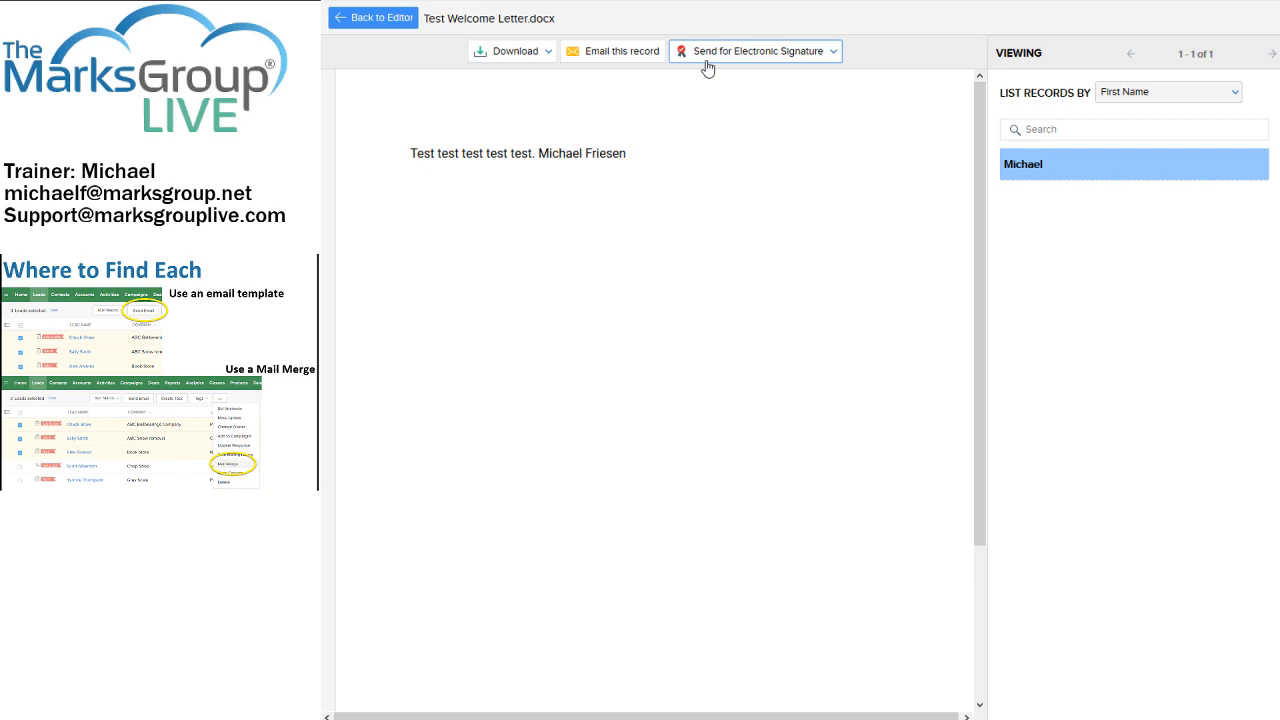
left_click(545, 53)
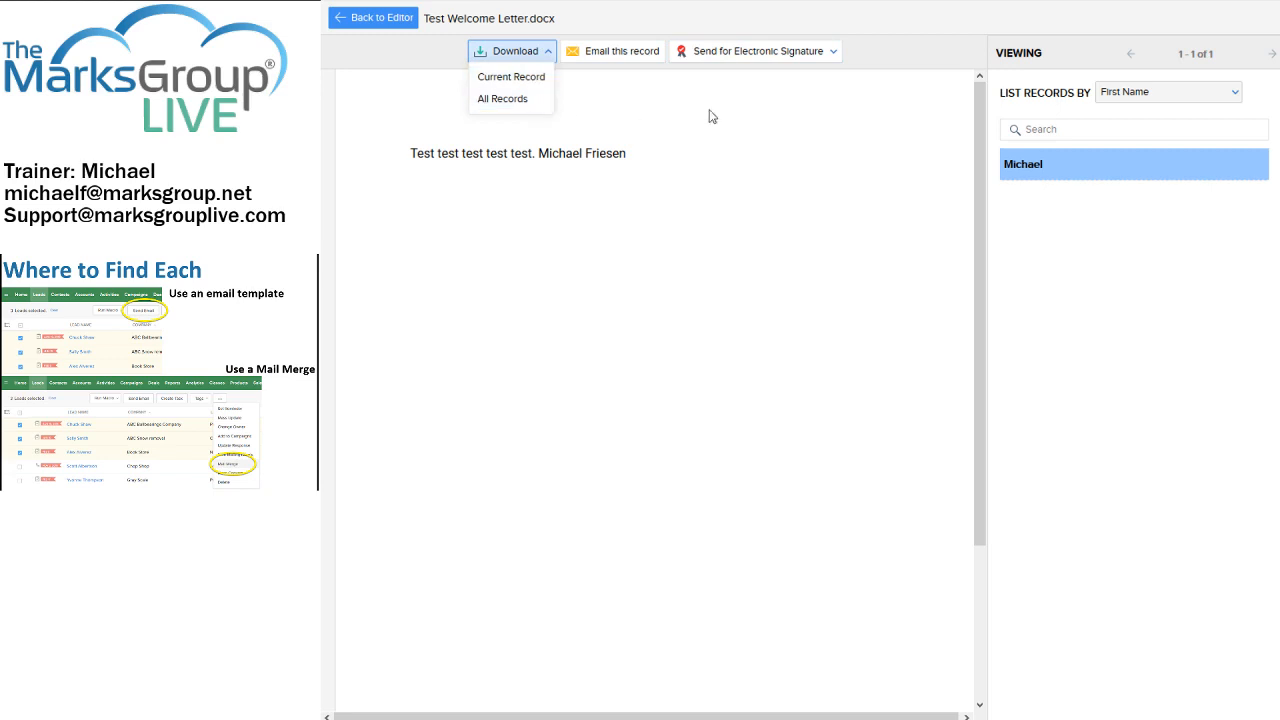
left_click(846, 128)
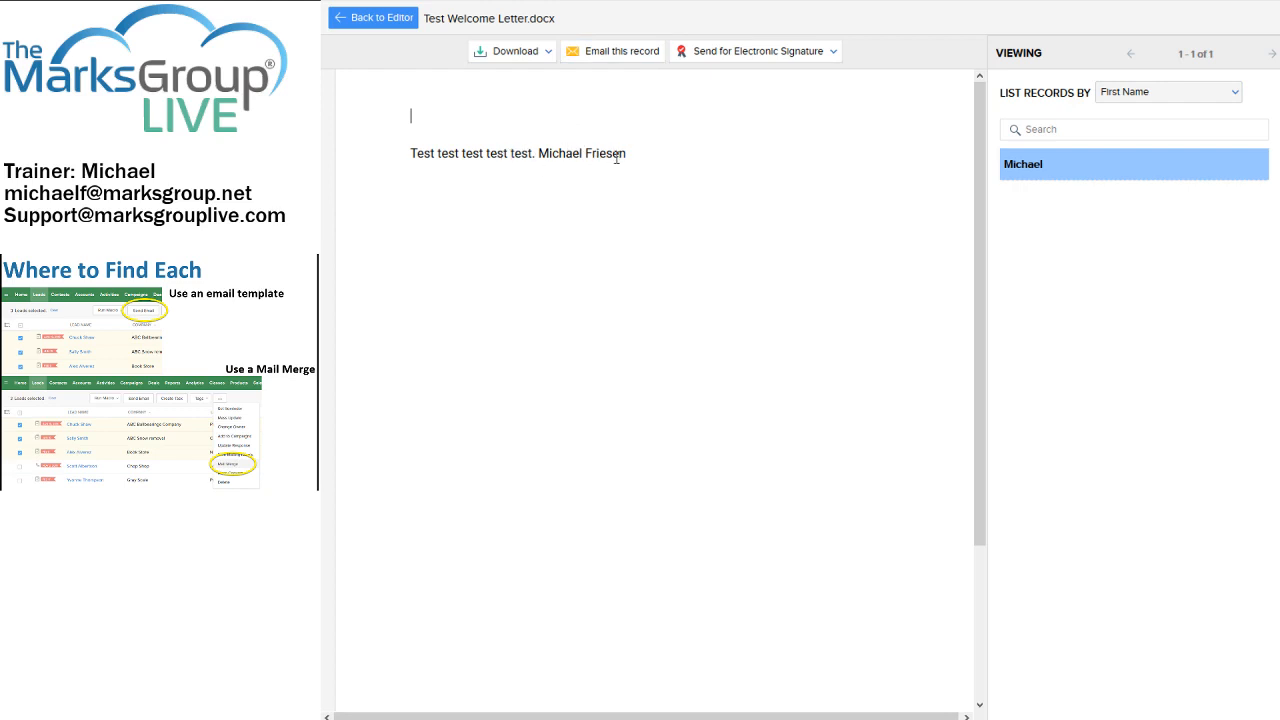
left_click(370, 20)
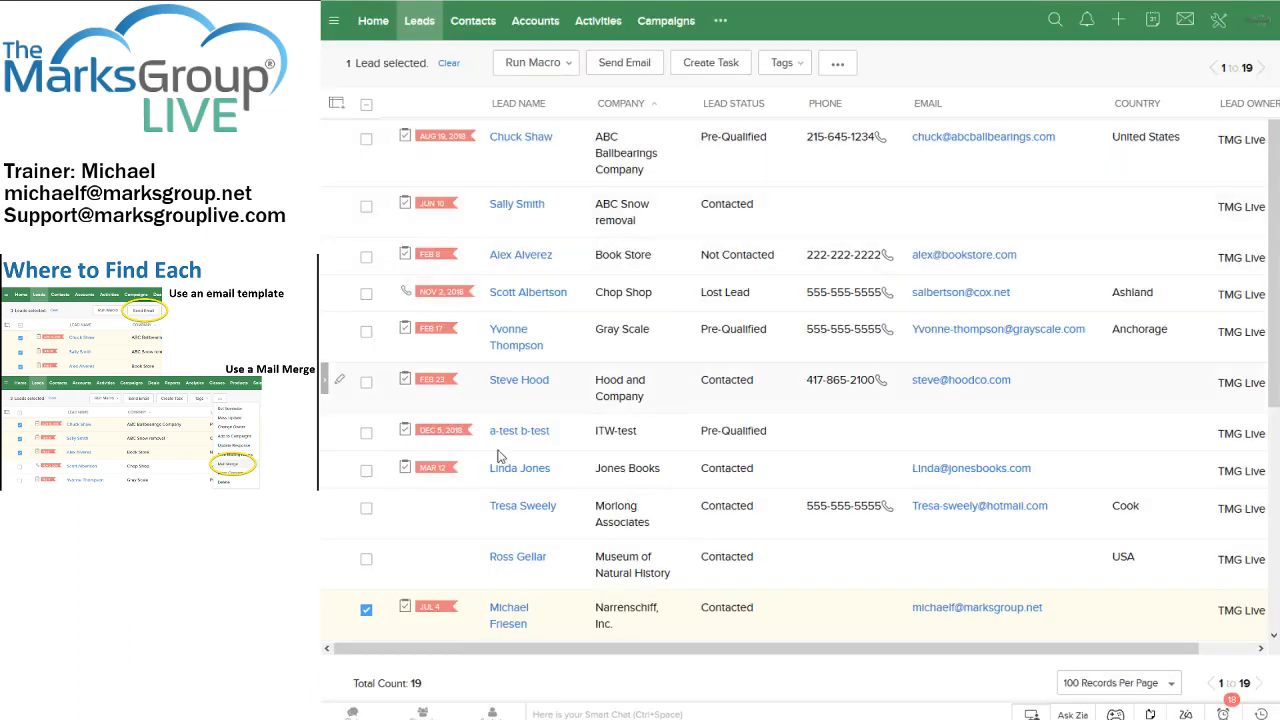
Step: Add the Jones Books and Morlong Associates leads to the selection and start a Mail Merge with Welcome Letter.docx in Zoho Writer
left_click(366, 510)
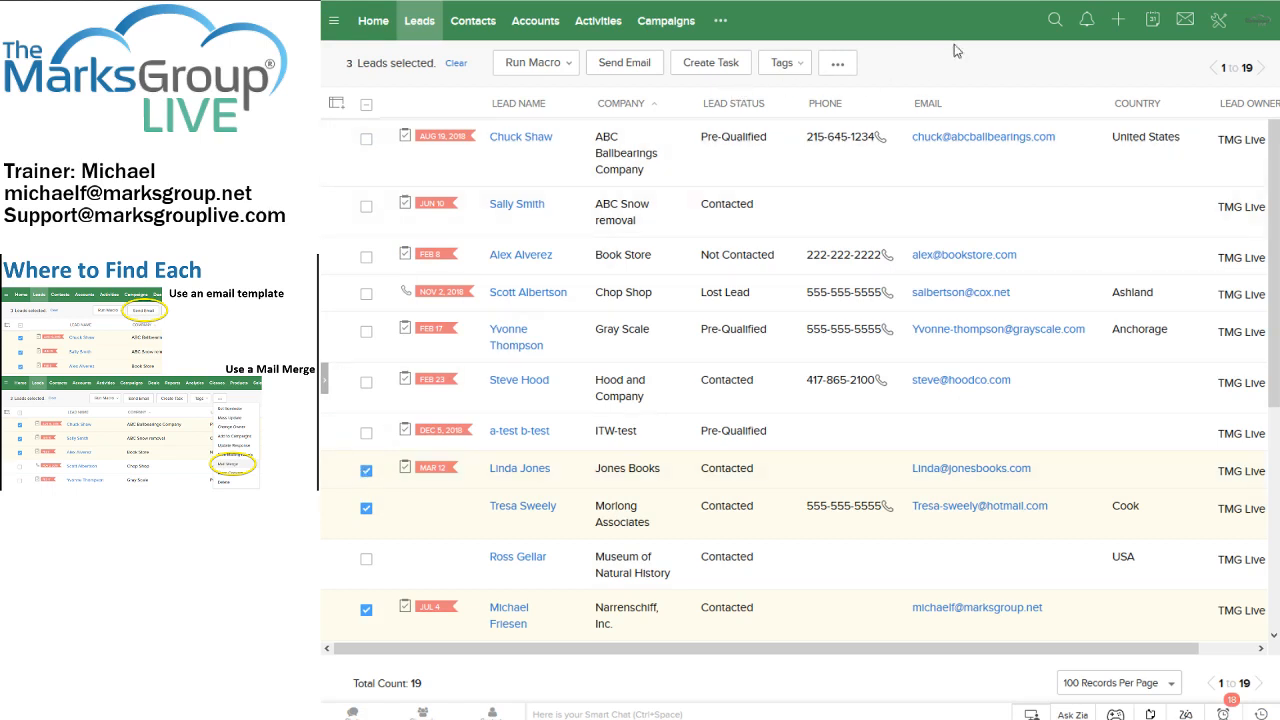
left_click(850, 66)
left_click(848, 239)
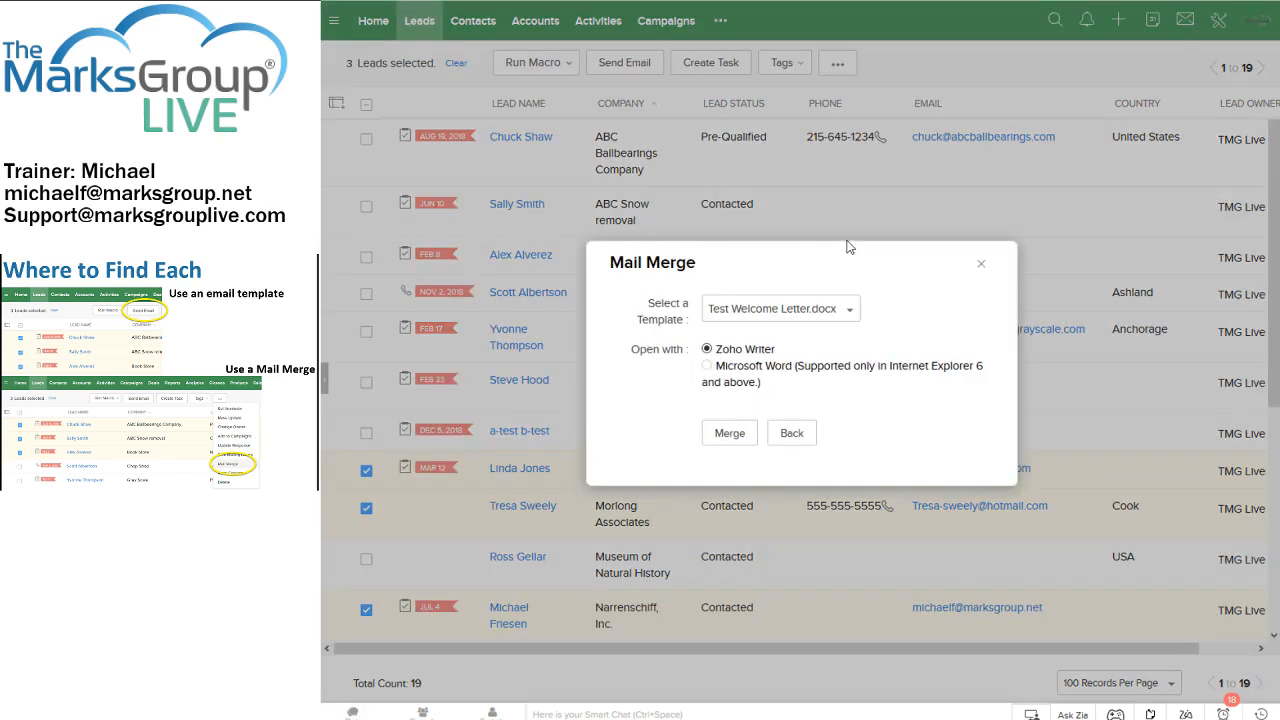
left_click(776, 316)
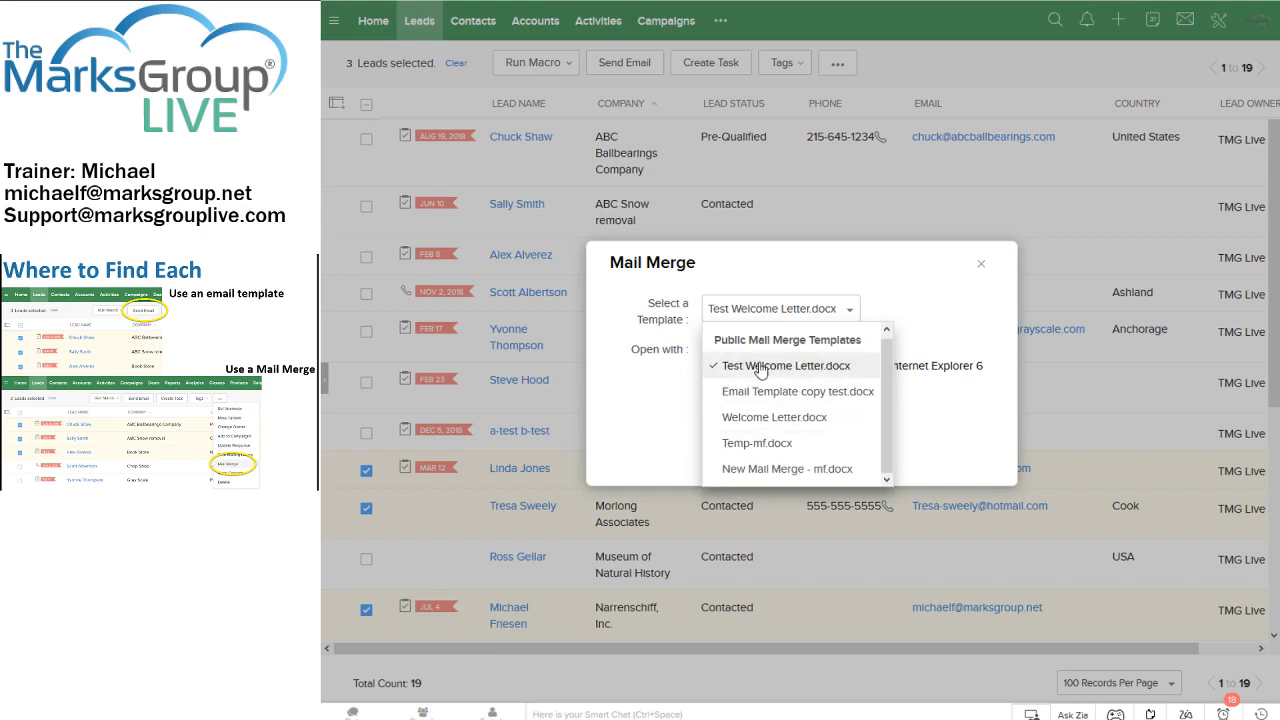
left_click(762, 417)
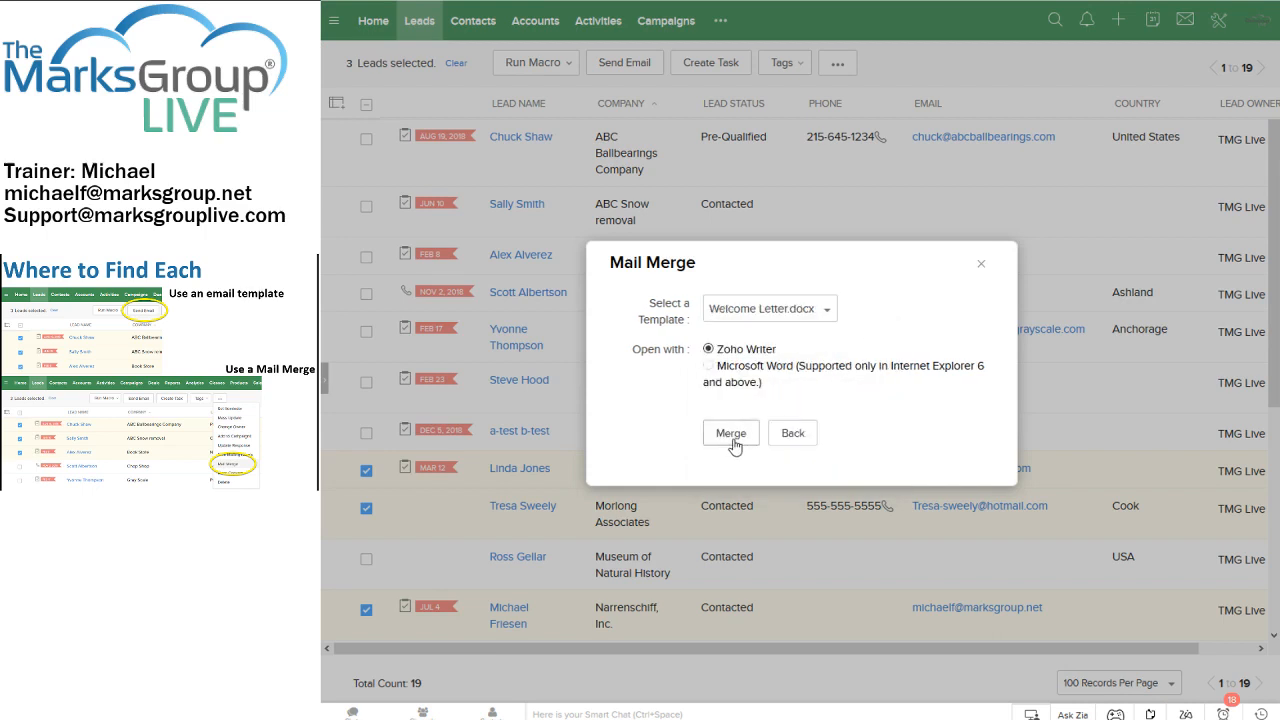
left_click(738, 436)
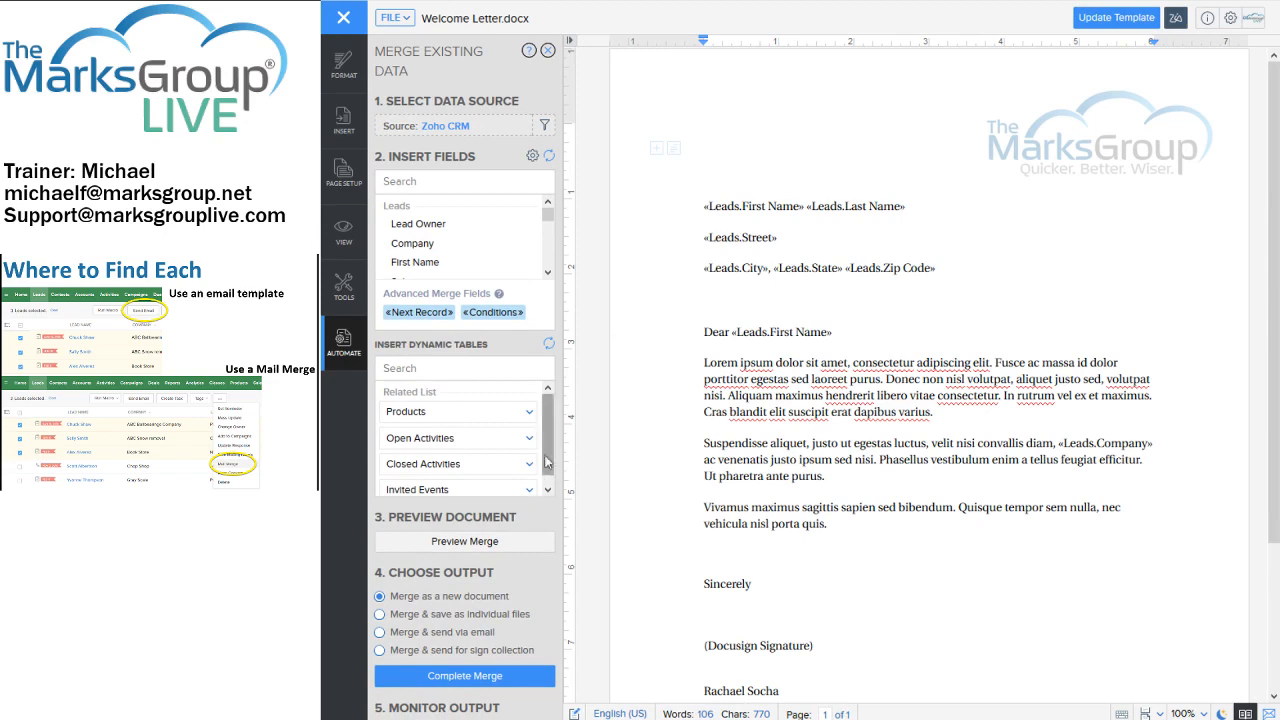
Step: Preview the merged Welcome Letter.docx for each selected lead, check the download options, and return to the editor
left_click(469, 545)
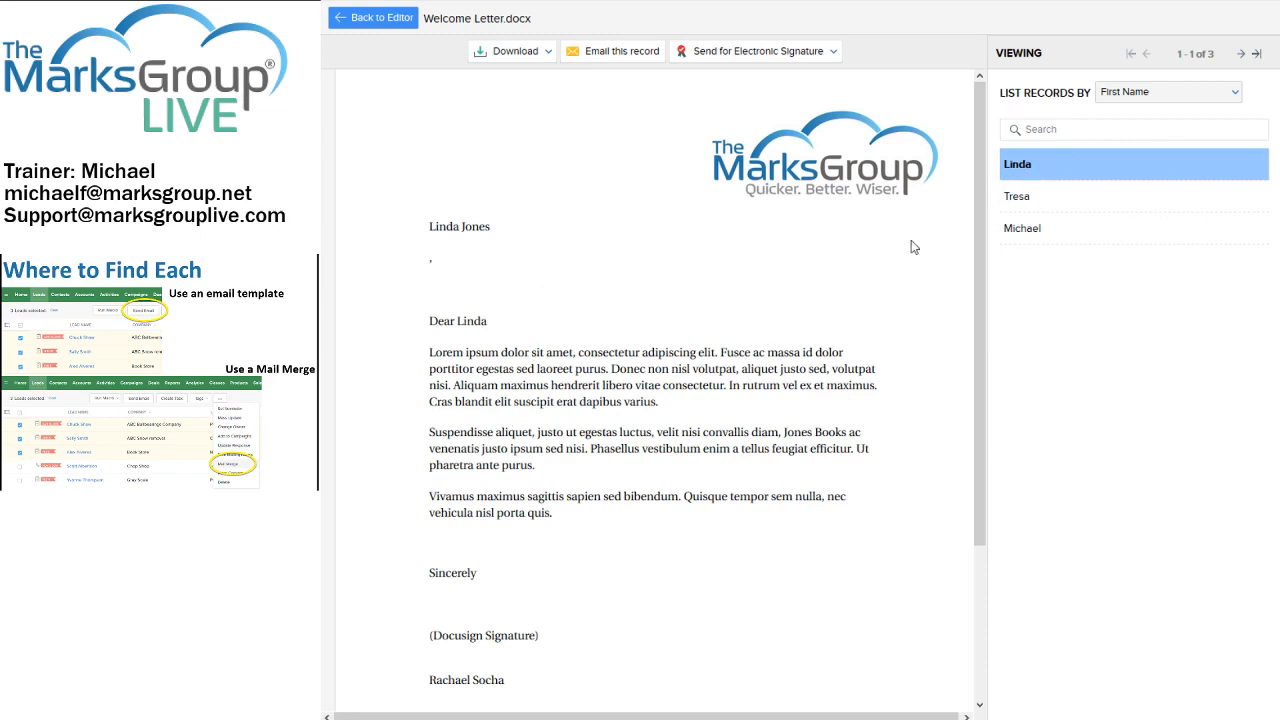
left_click(1014, 201)
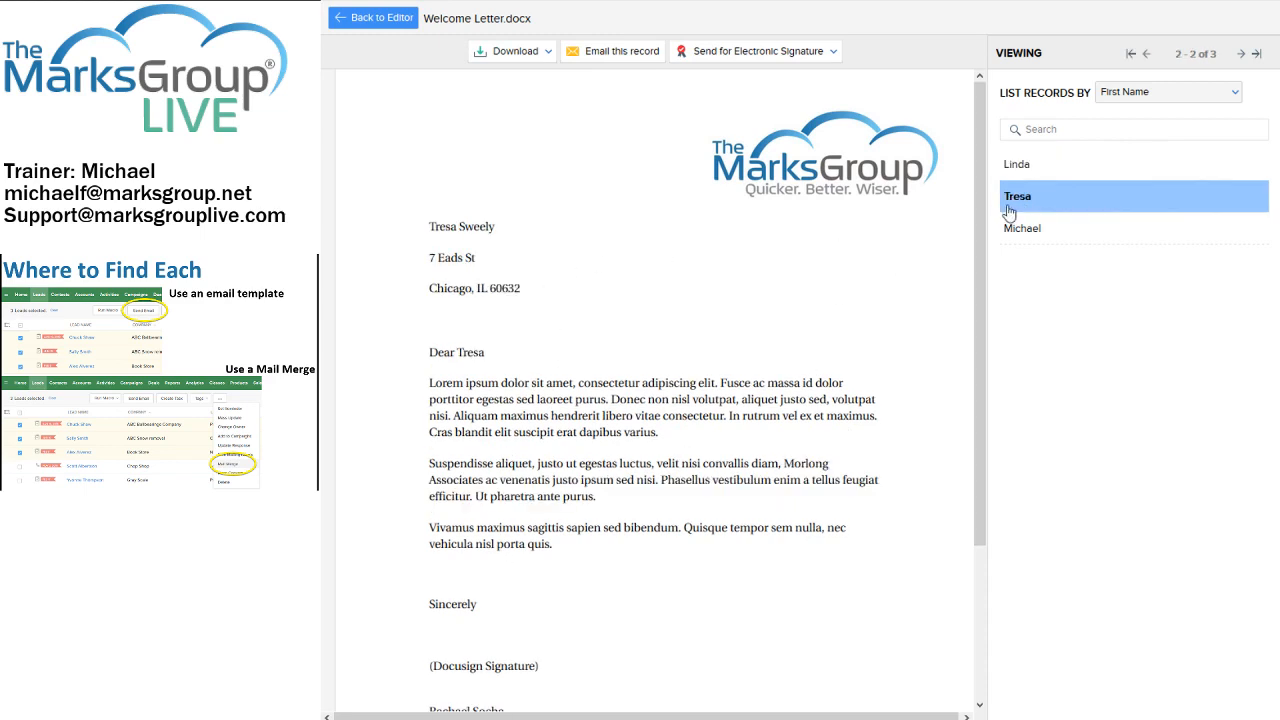
left_click(1025, 236)
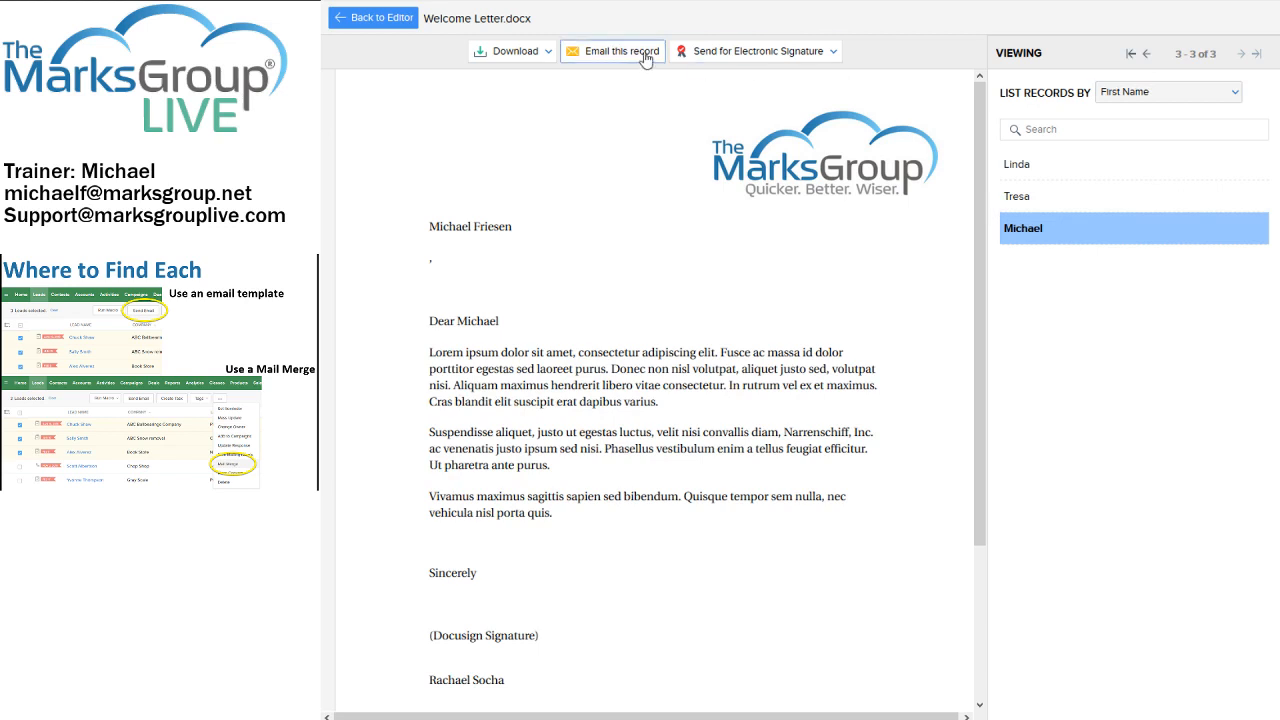
left_click(548, 53)
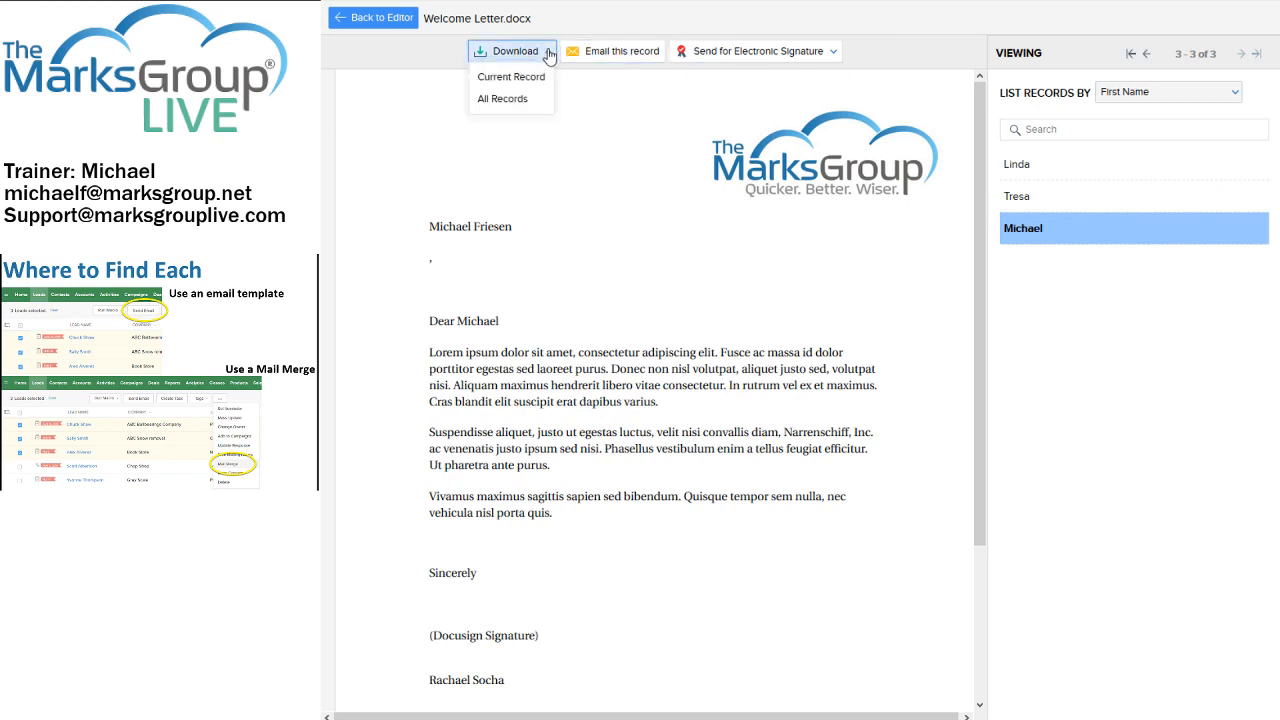
left_click(389, 150)
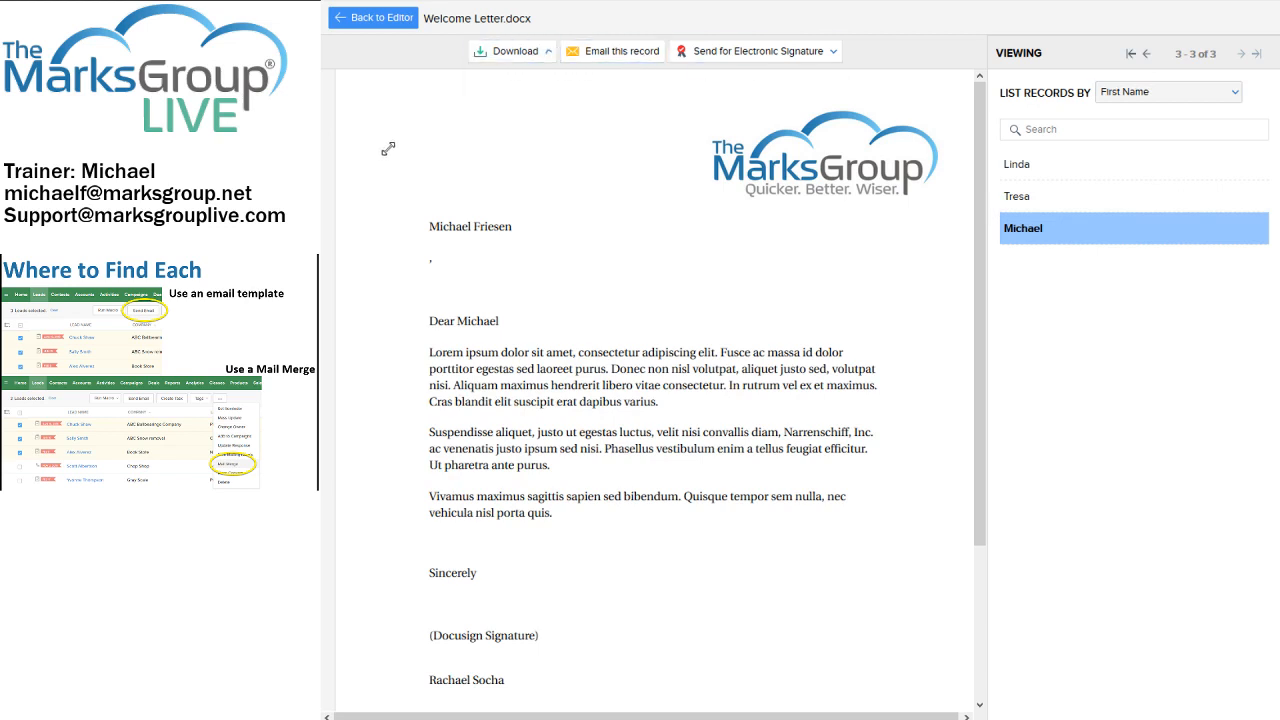
left_click(362, 18)
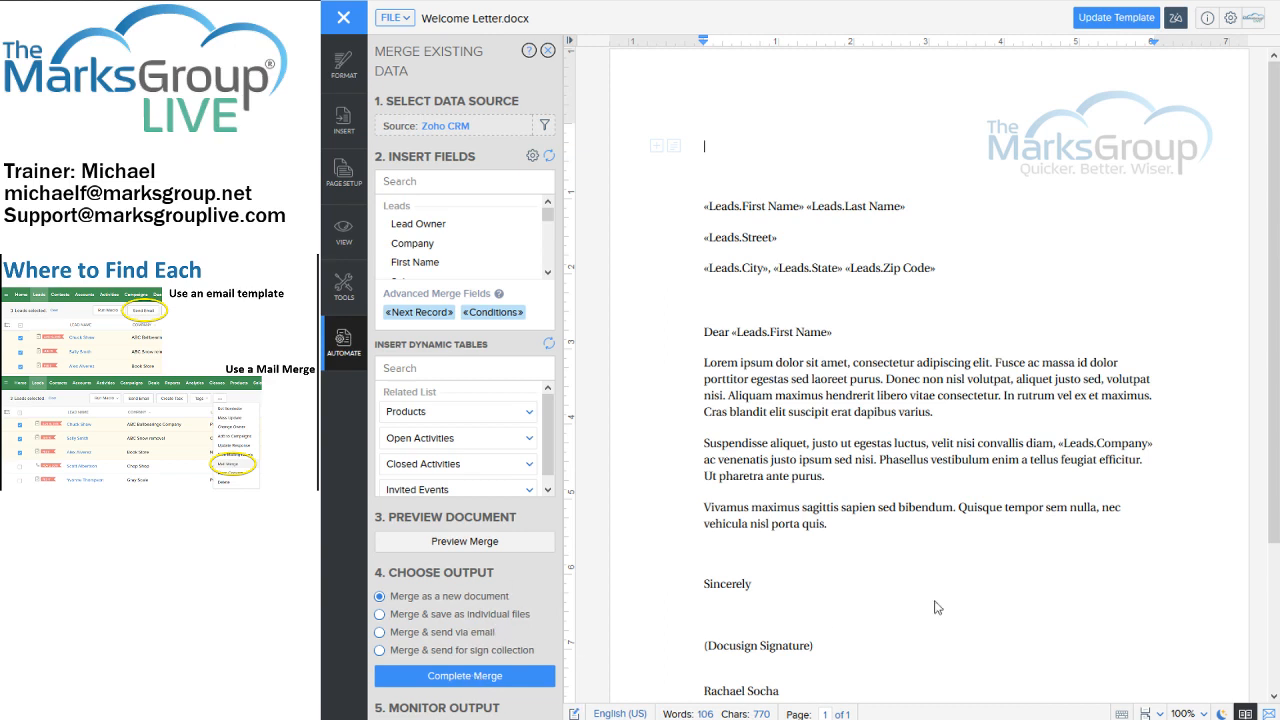
Step: Check the mail merge logs of Welcome Letter.docx and close them
scroll(1275, 460, "down", 1)
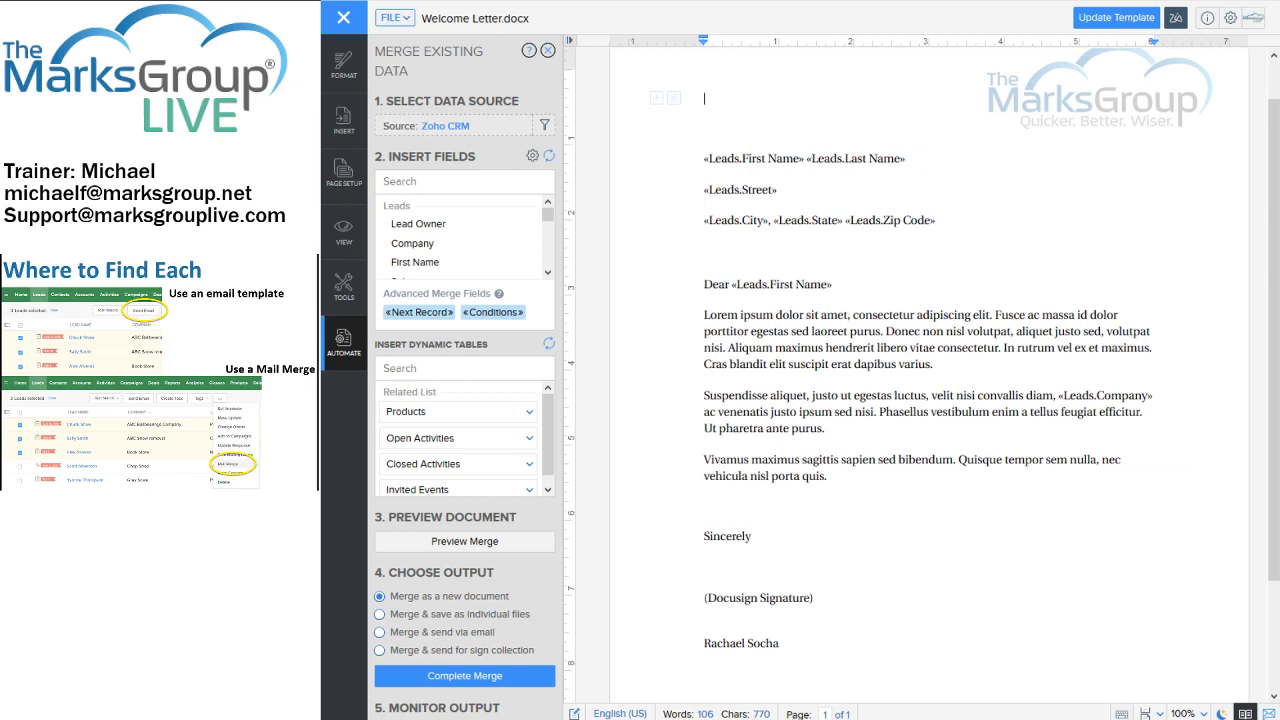
left_click(438, 716)
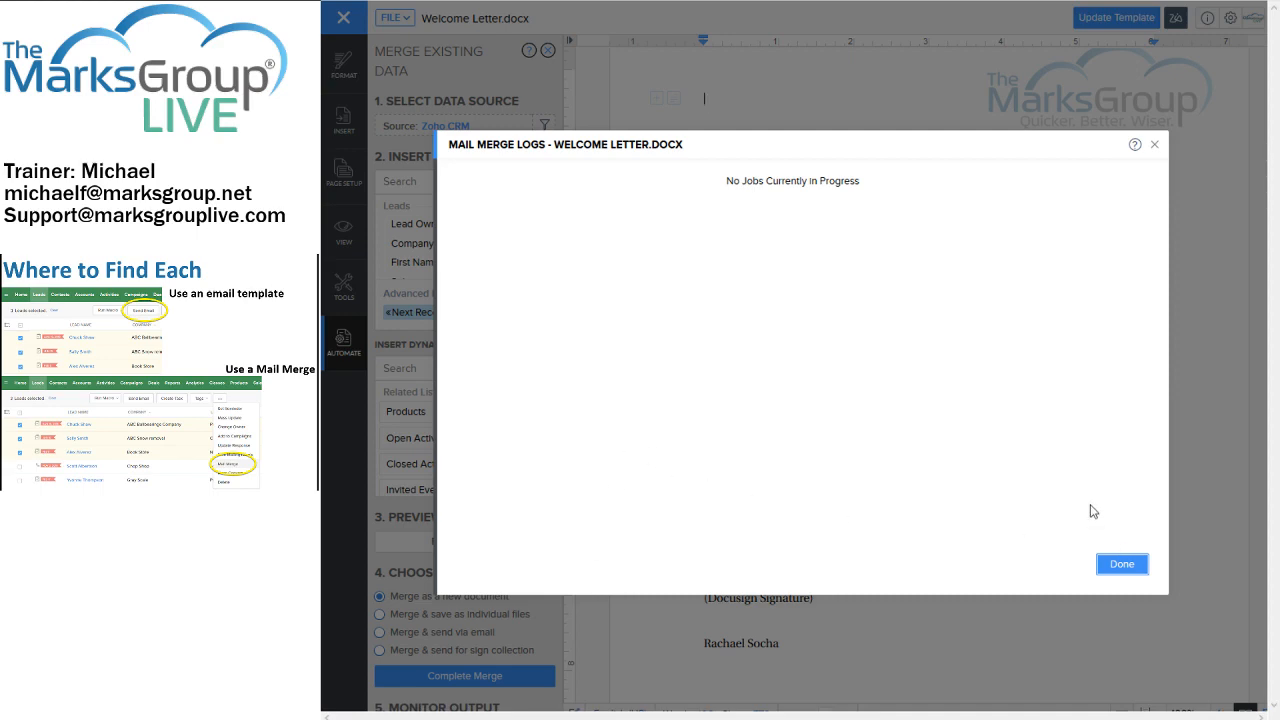
left_click(1155, 146)
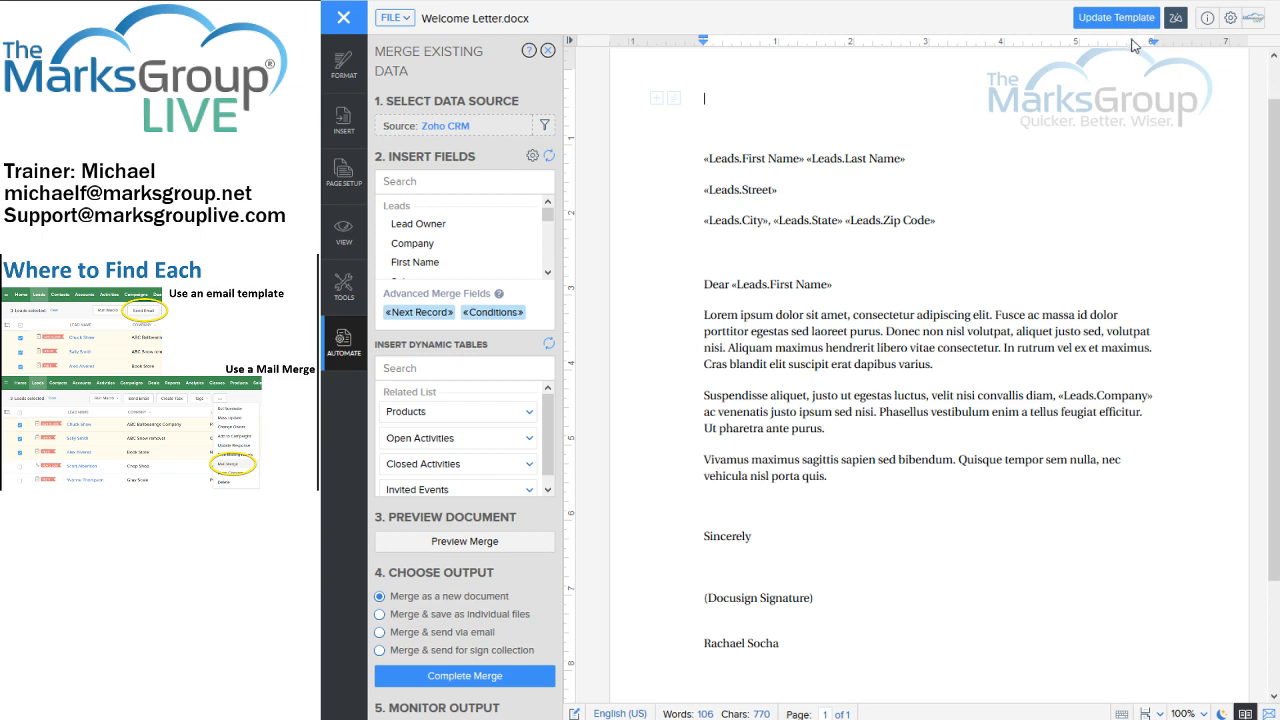
Step: Merge Welcome Letter.docx into separate PDF files in My Folders, with the Full Name field appended to the file name
left_click(440, 615)
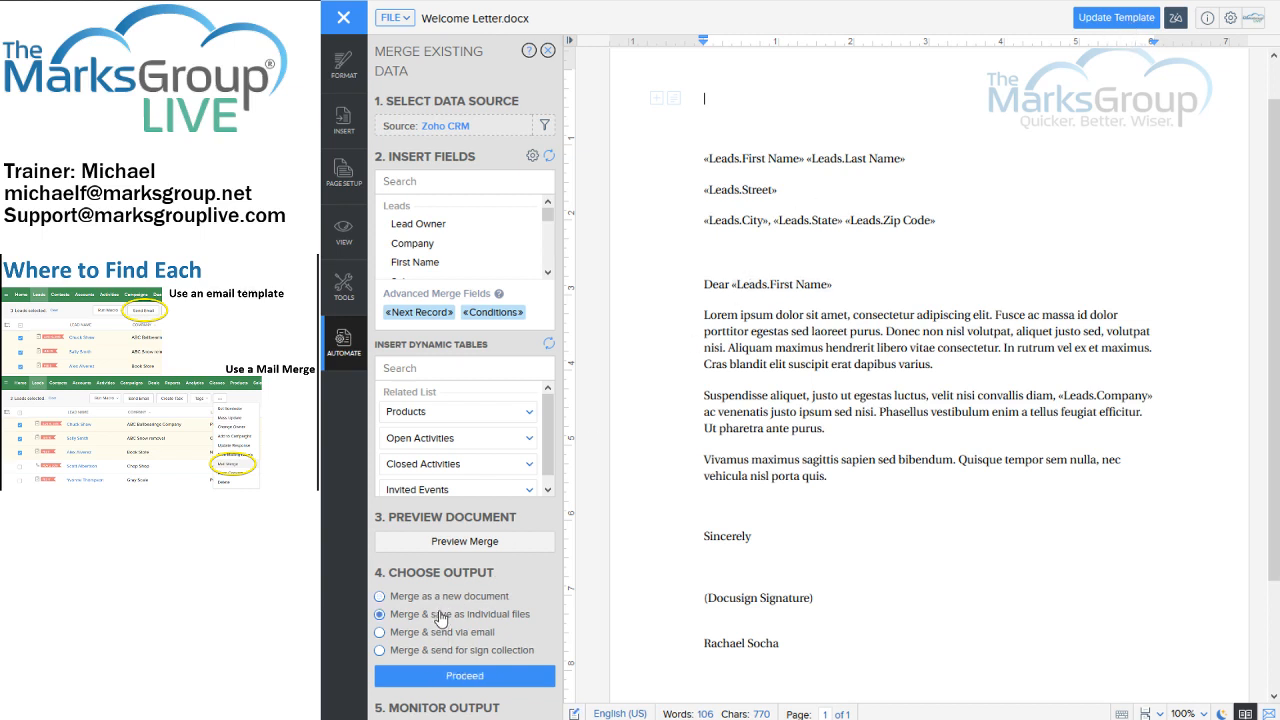
left_click(451, 677)
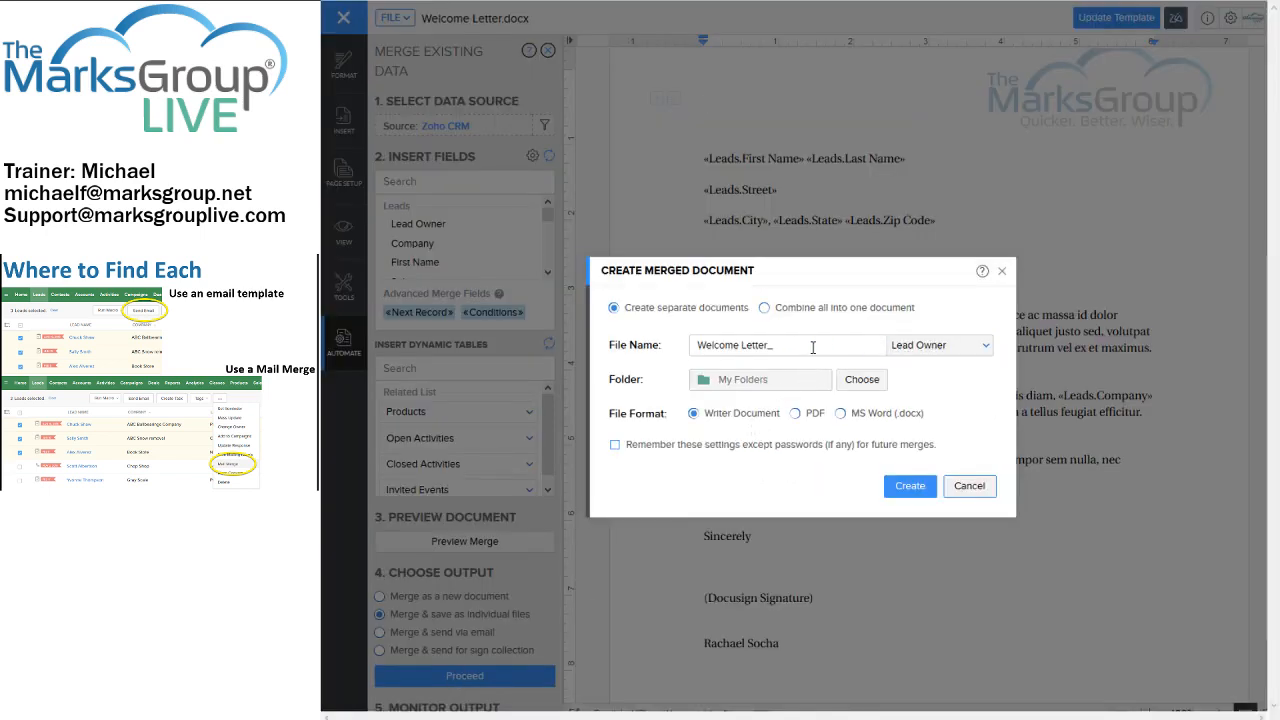
left_click(908, 350)
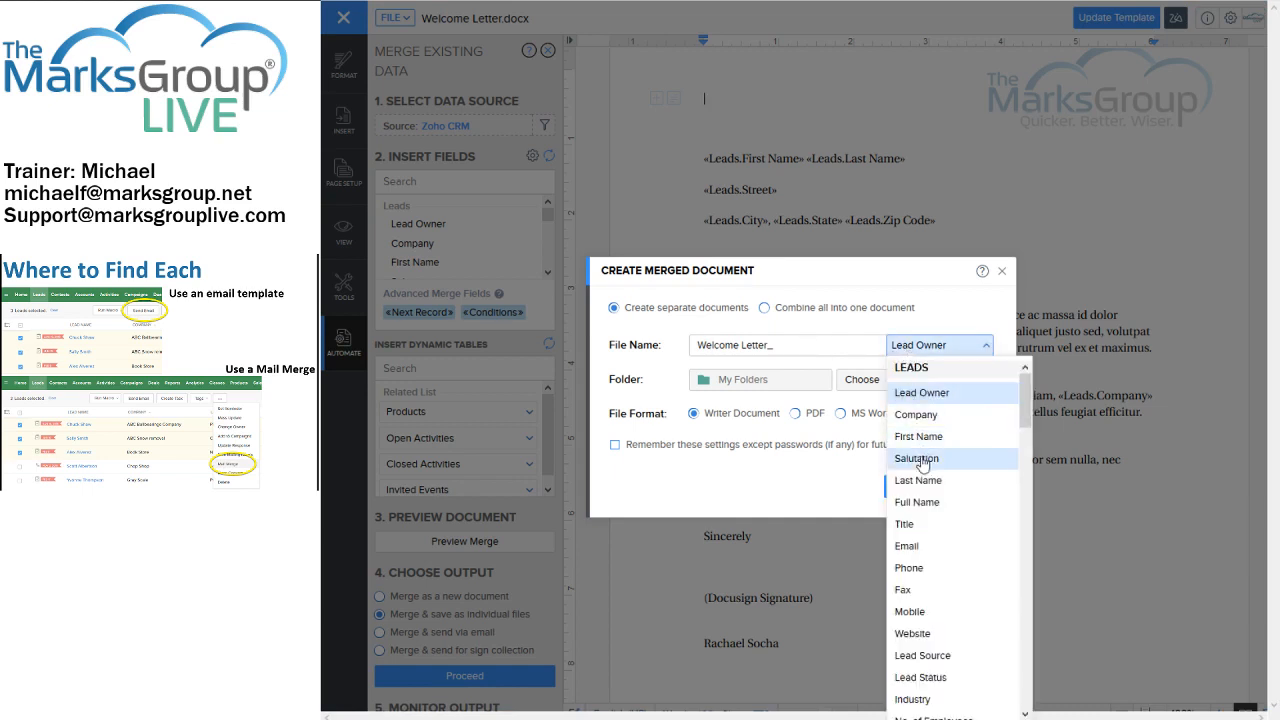
left_click(920, 502)
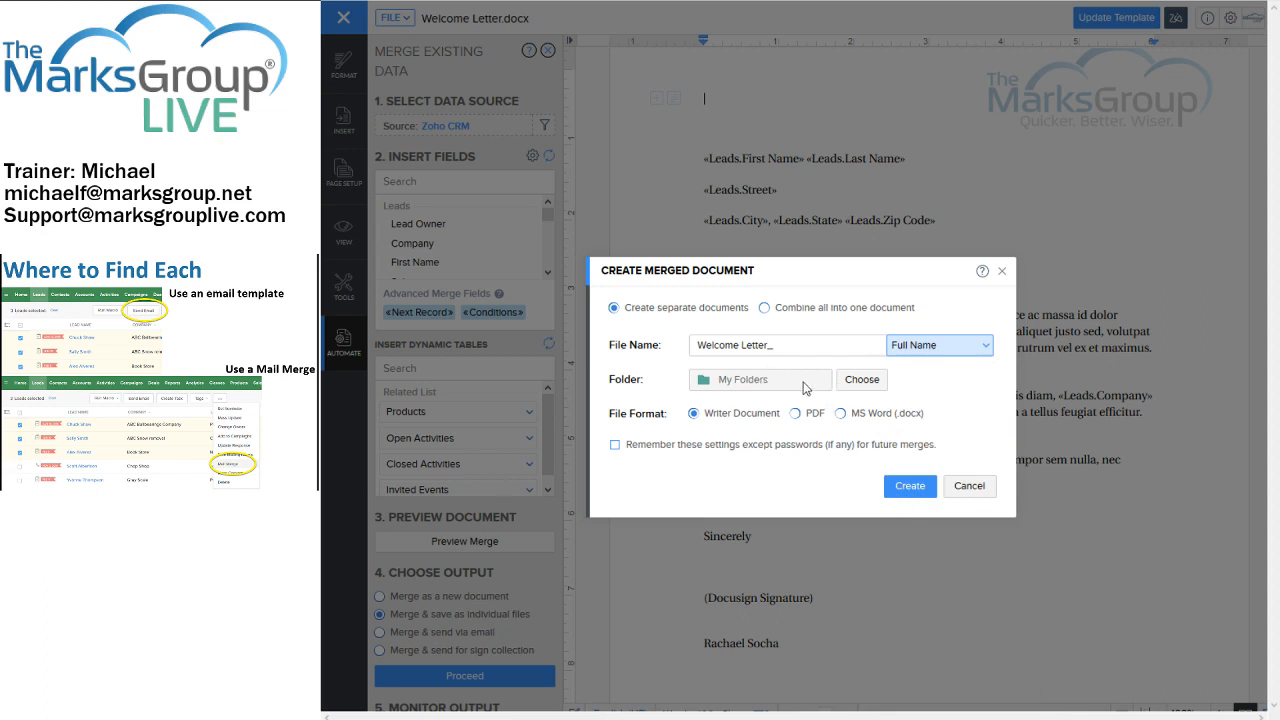
left_click(796, 413)
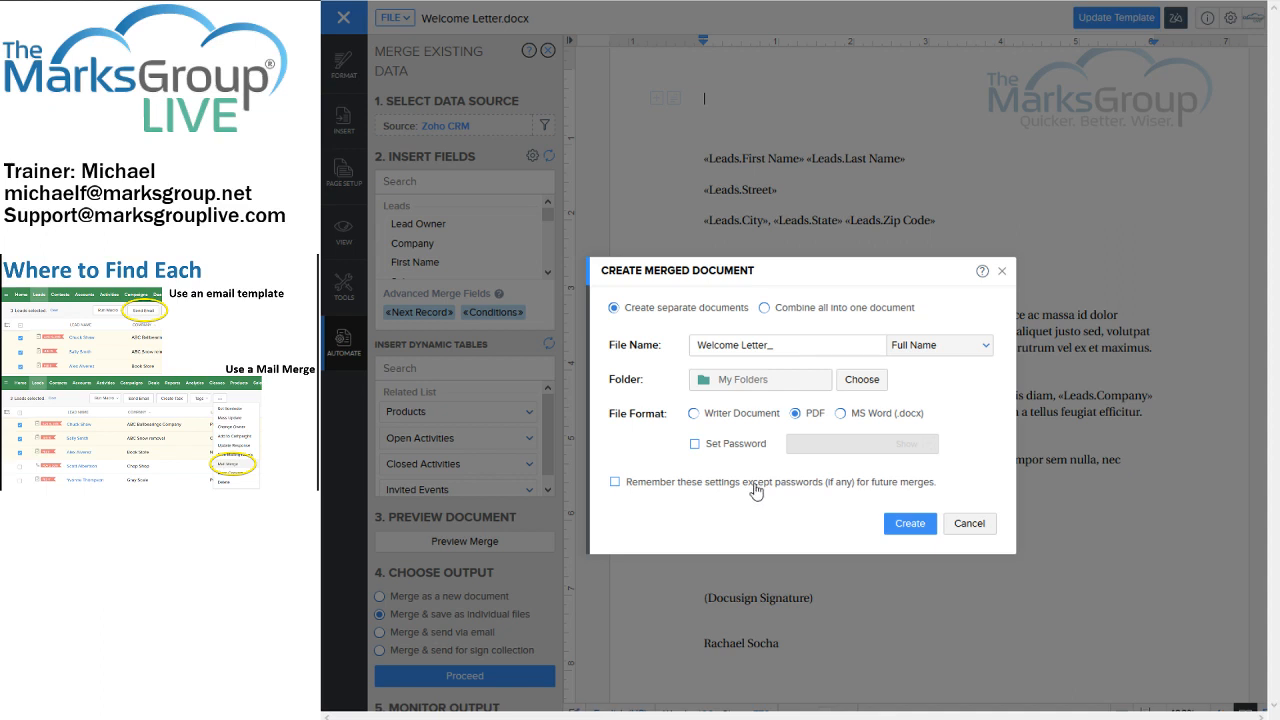
left_click(905, 523)
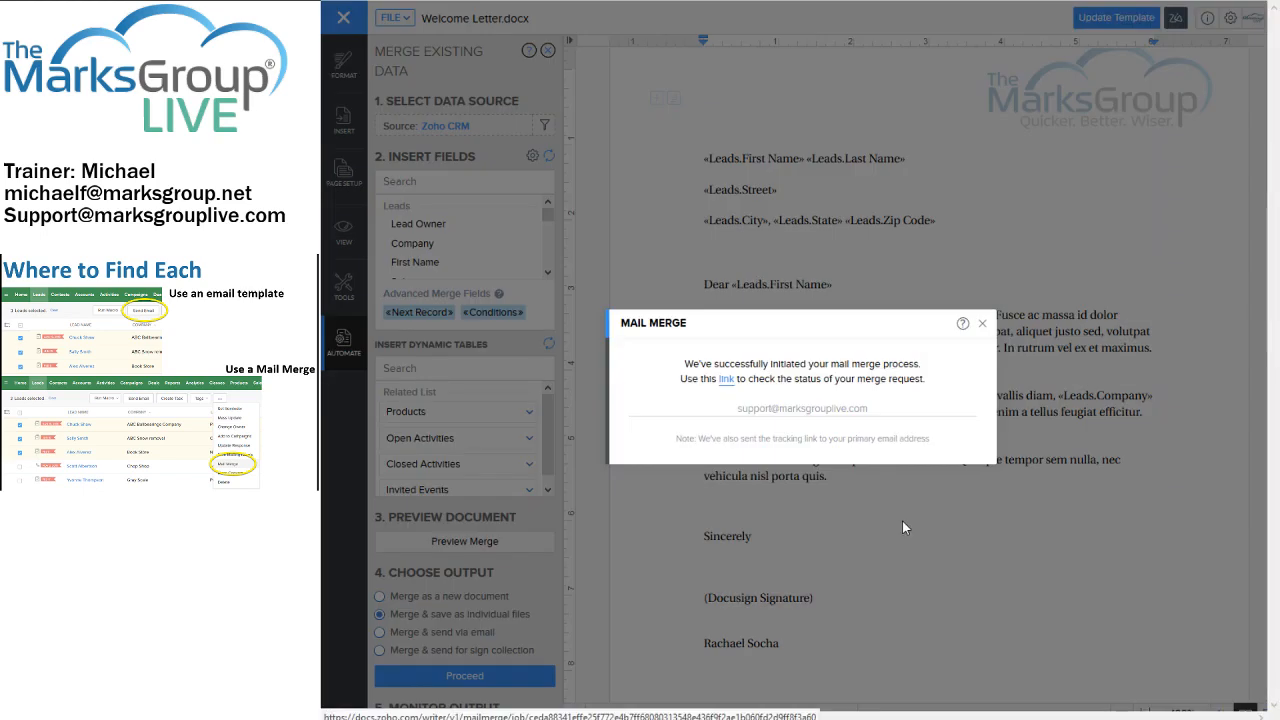
left_click(984, 325)
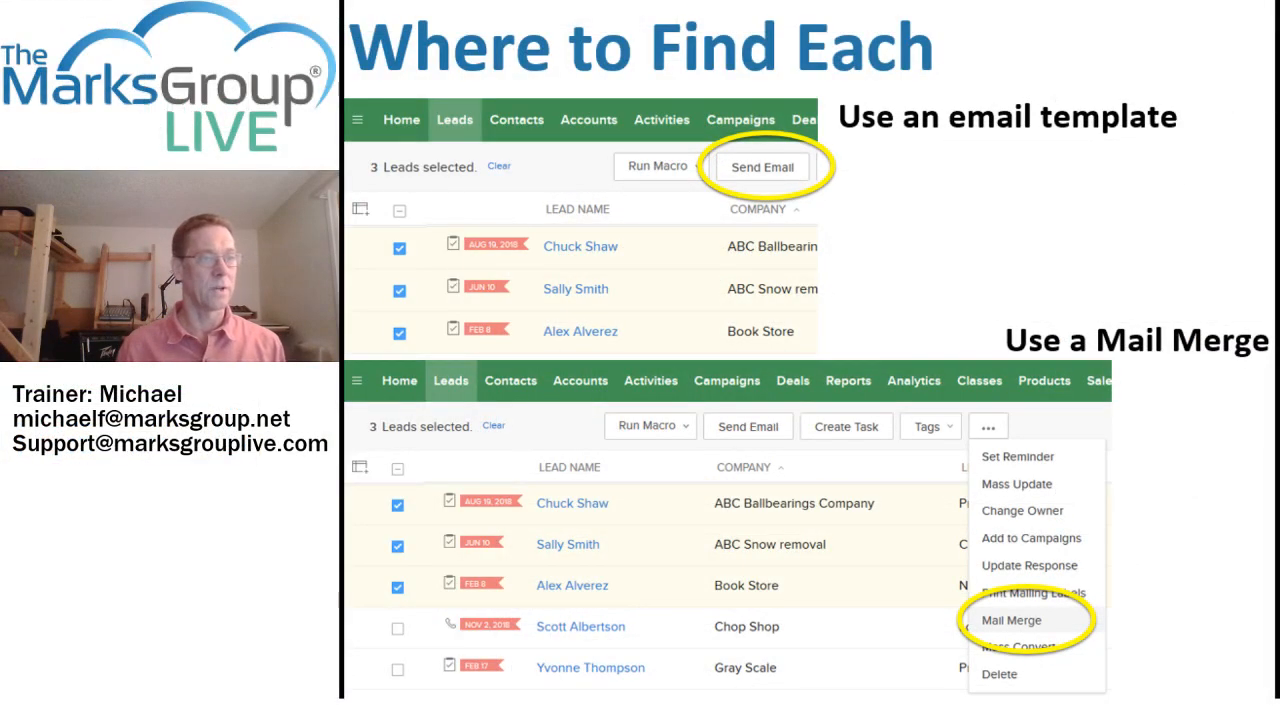
key("Right")
key("Right")
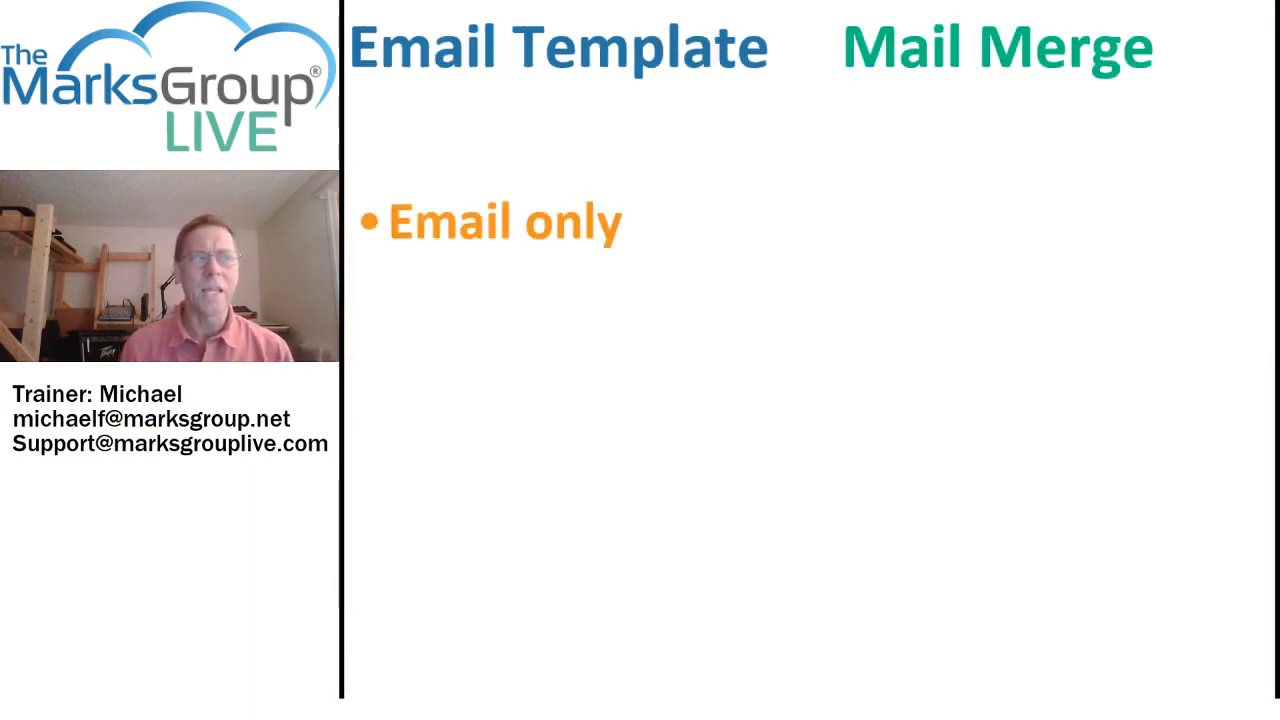
key("Right")
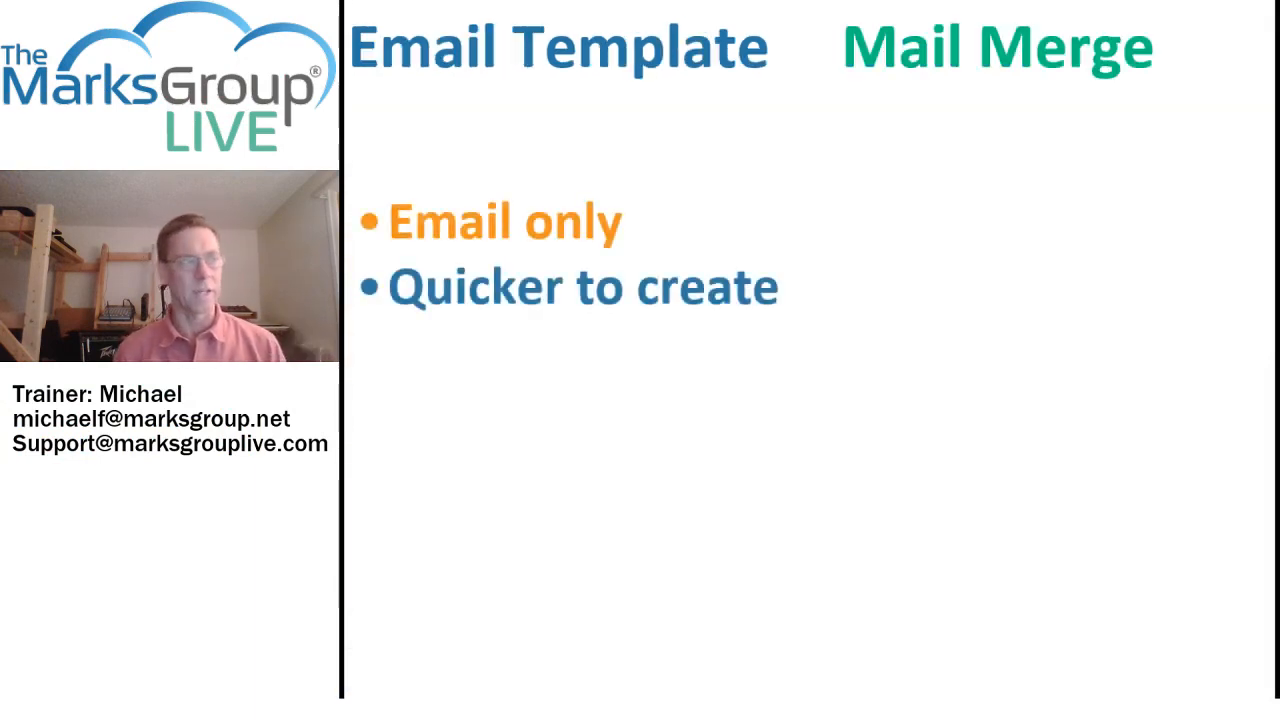
key("Right")
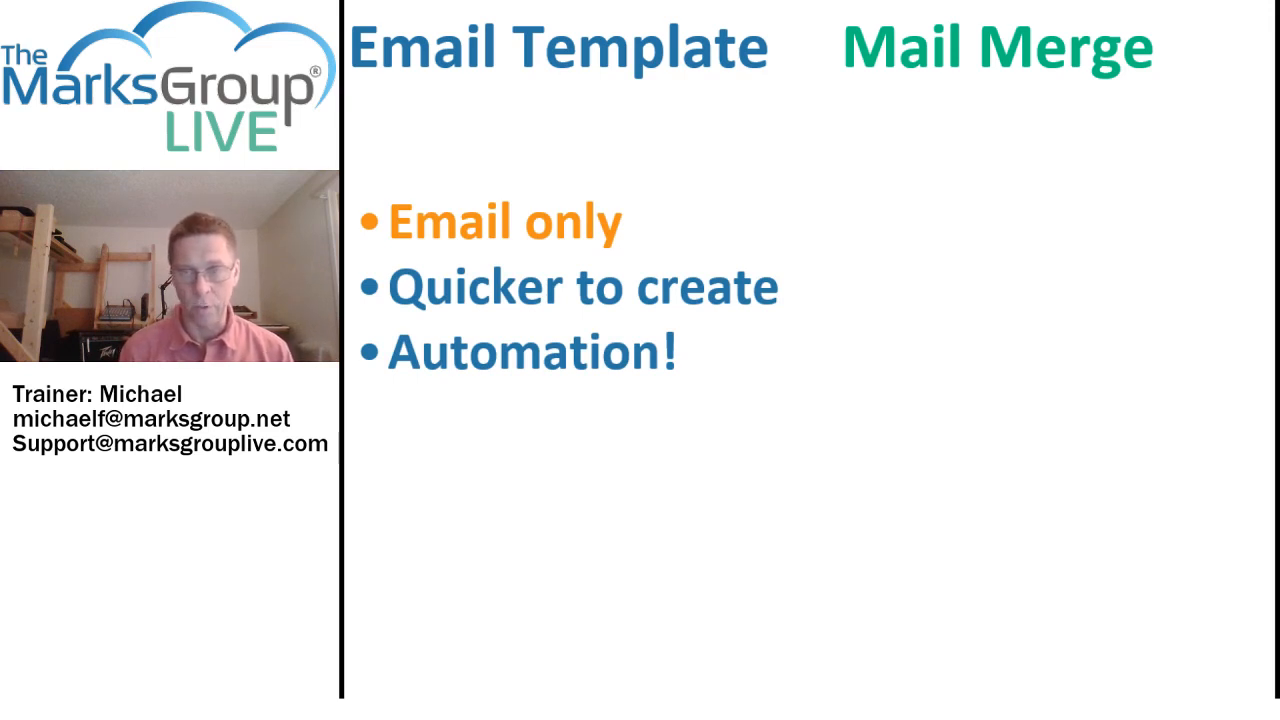
key("Right")
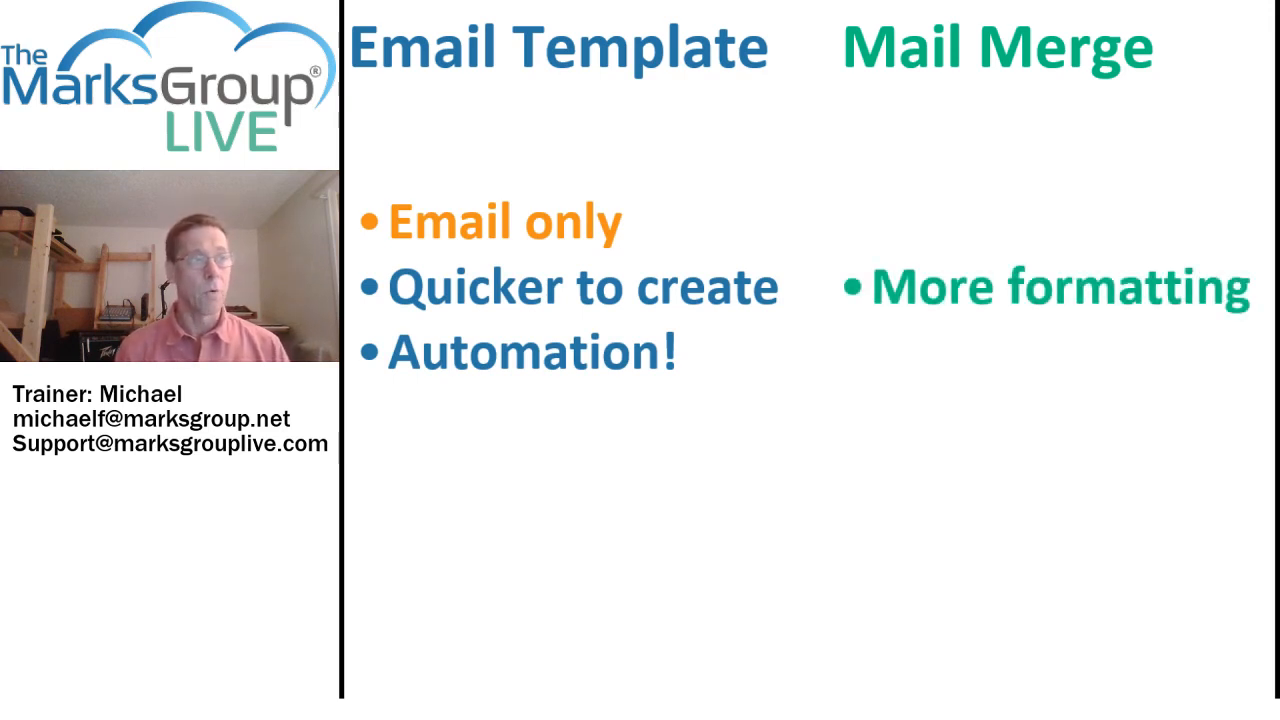
key("Right")
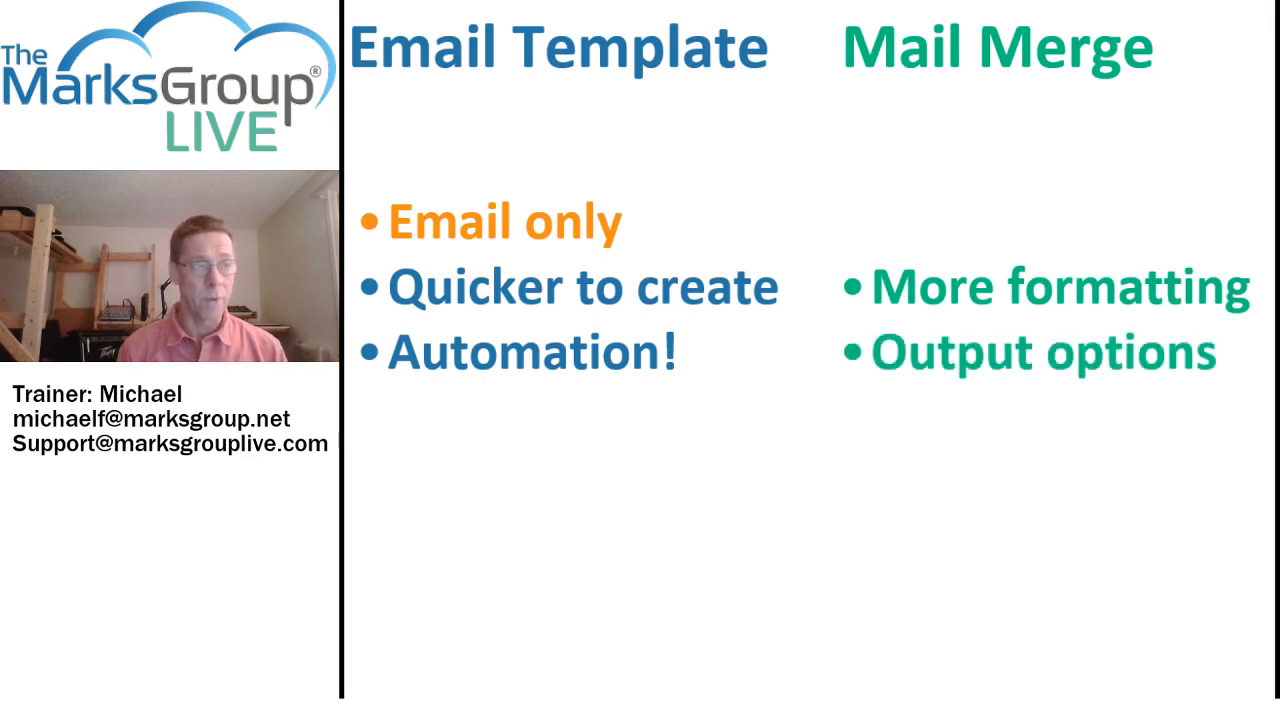